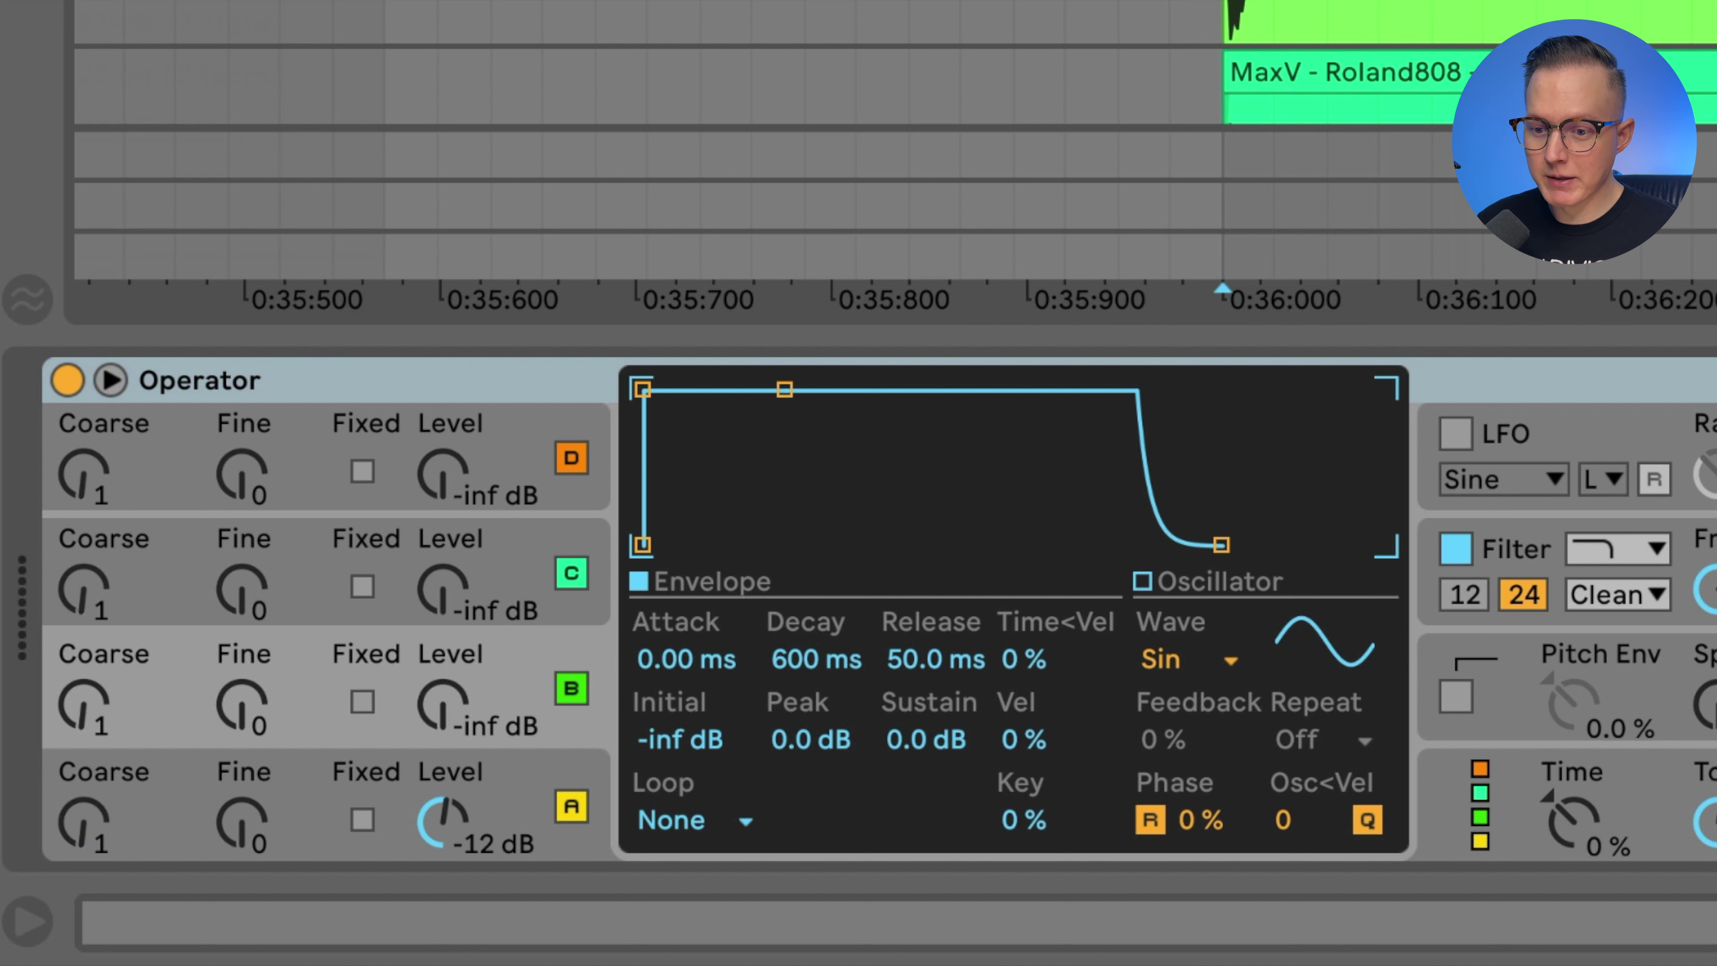
# Step: Audition Operator's algorithms and settle on the rightmost all-parallel one
pyautogui.click(1527, 781)
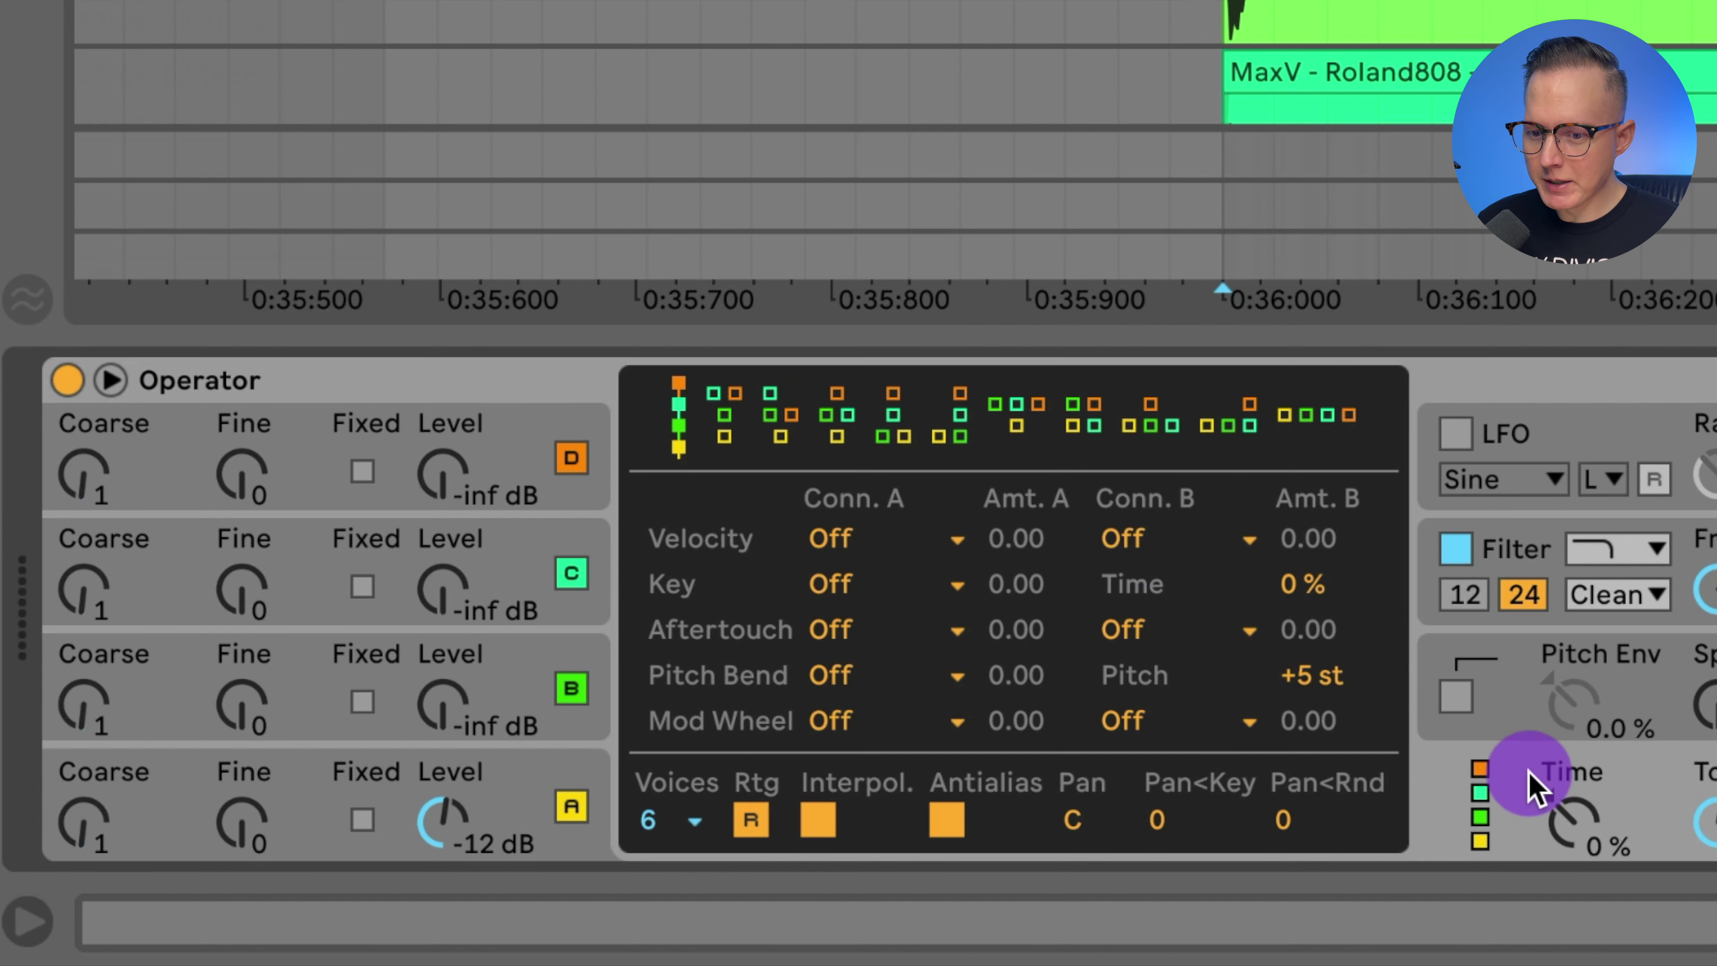
pyautogui.click(1322, 422)
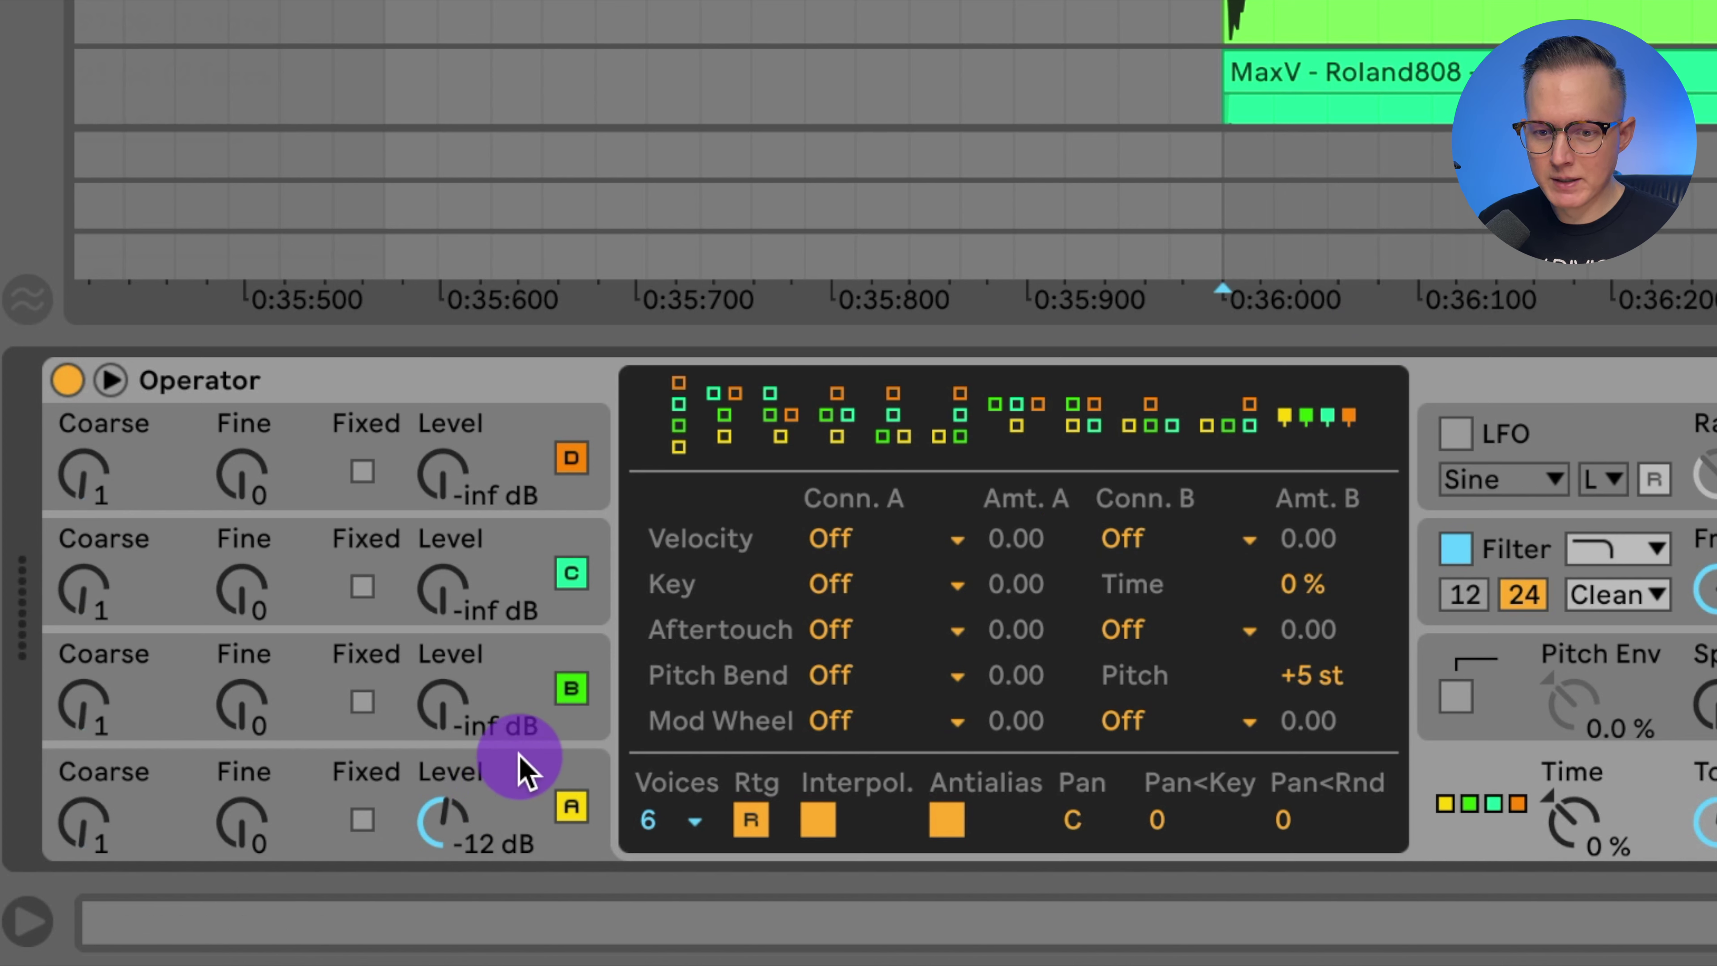
pyautogui.click(678, 423)
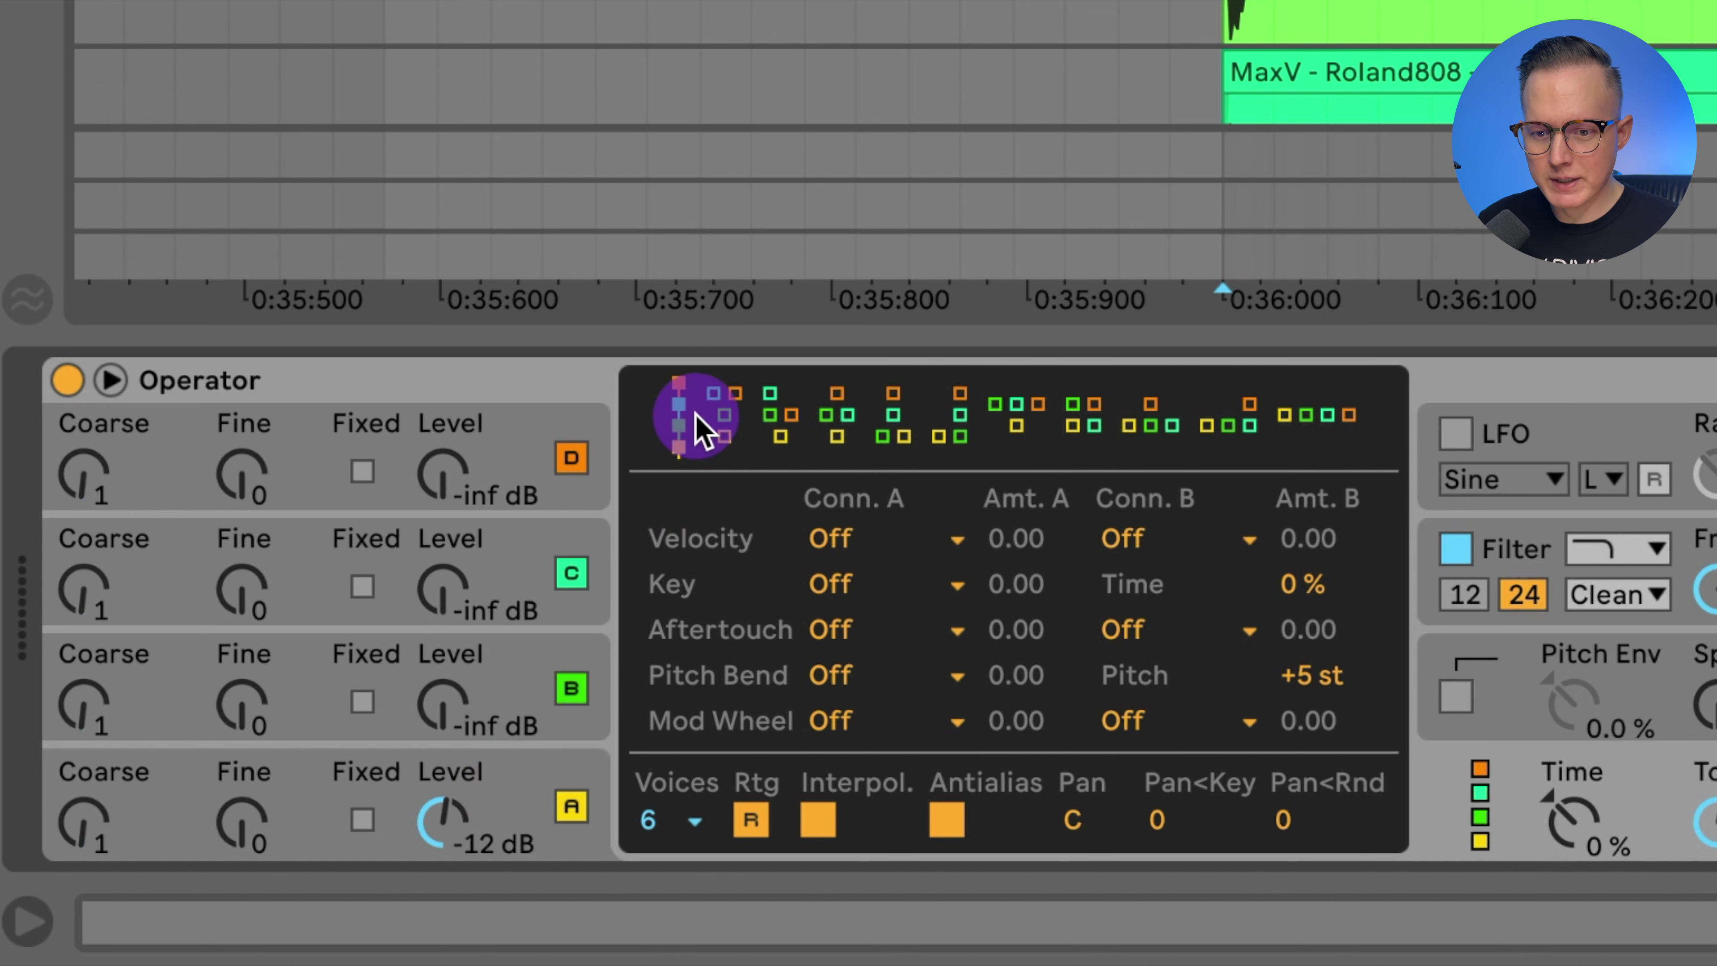
pyautogui.click(1336, 416)
pyautogui.click(1235, 427)
pyautogui.click(1149, 418)
pyautogui.click(1021, 424)
pyautogui.click(1330, 419)
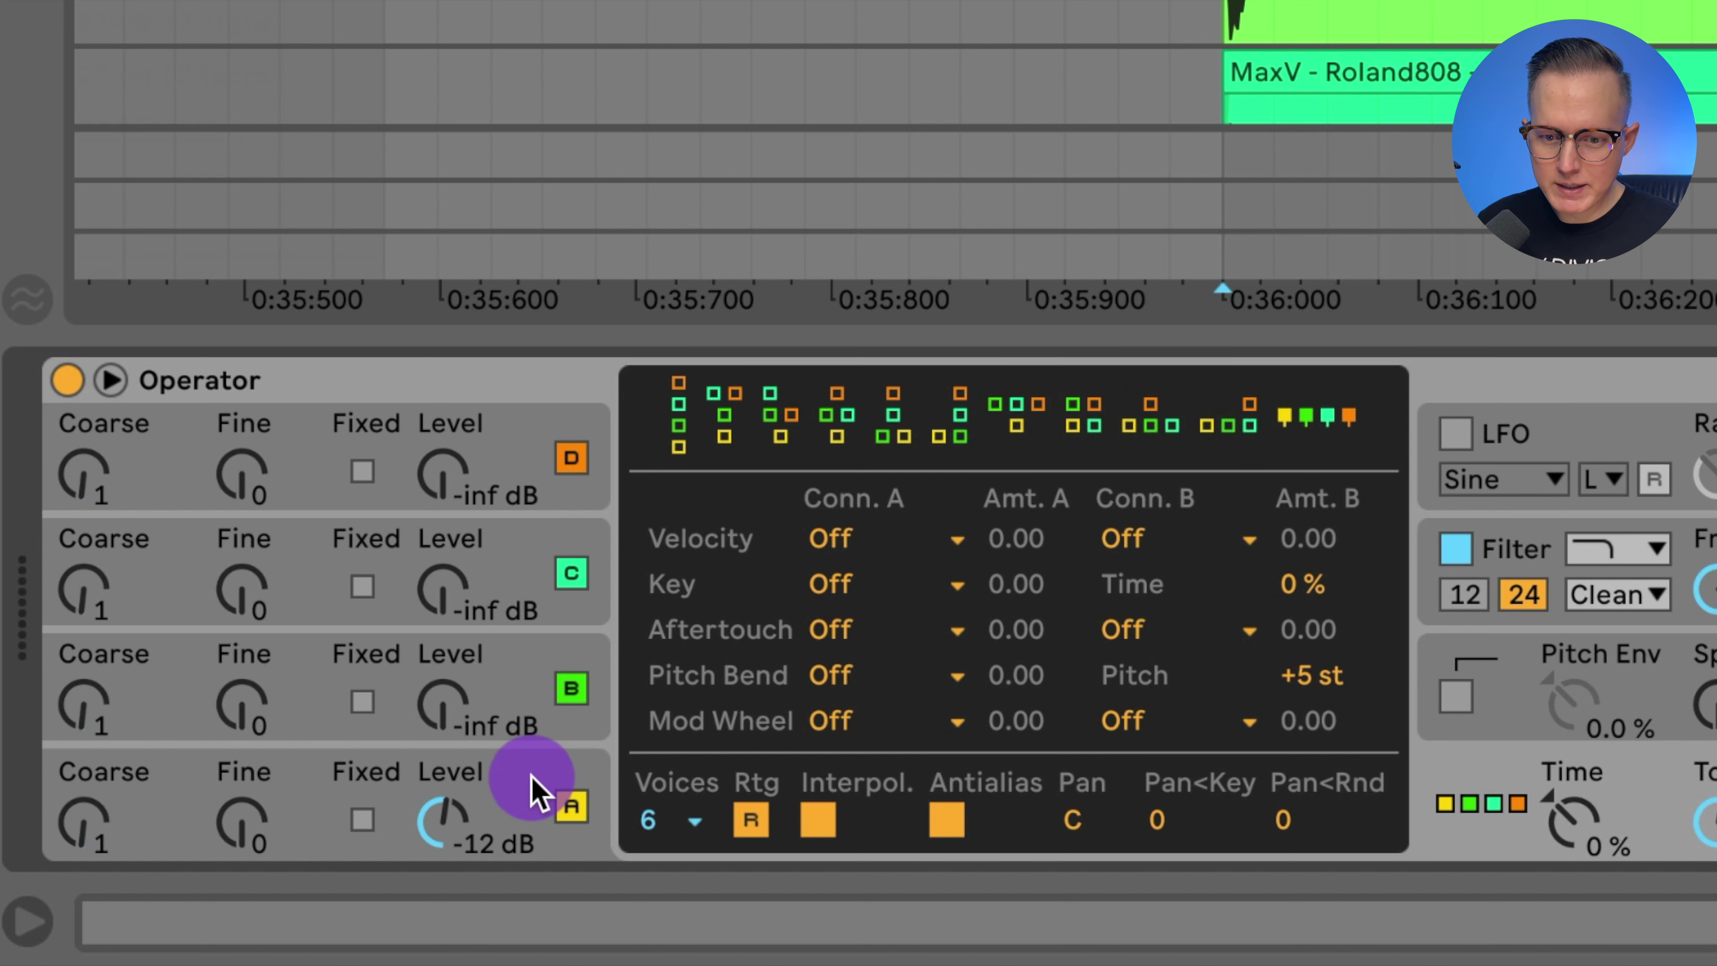
# Step: Raise operator B's level from -inf to -12 dB
pyautogui.click(488, 782)
pyautogui.click(445, 697)
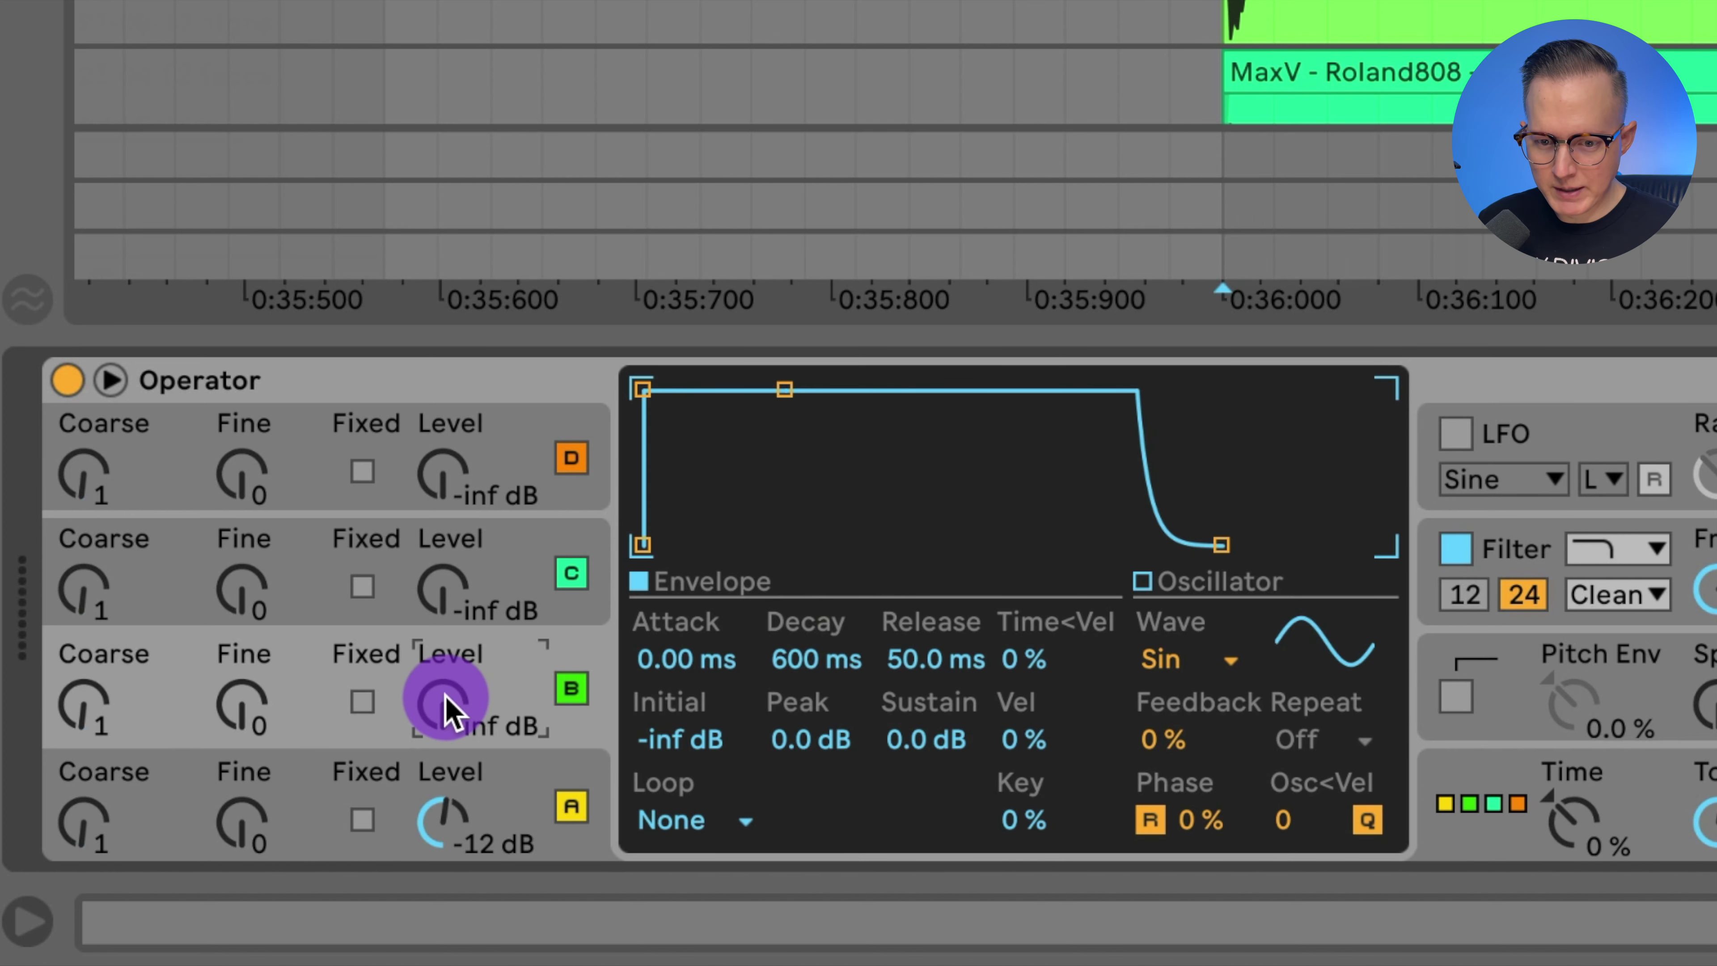
pyautogui.moveTo(445, 697); pyautogui.dragTo(445, 690)
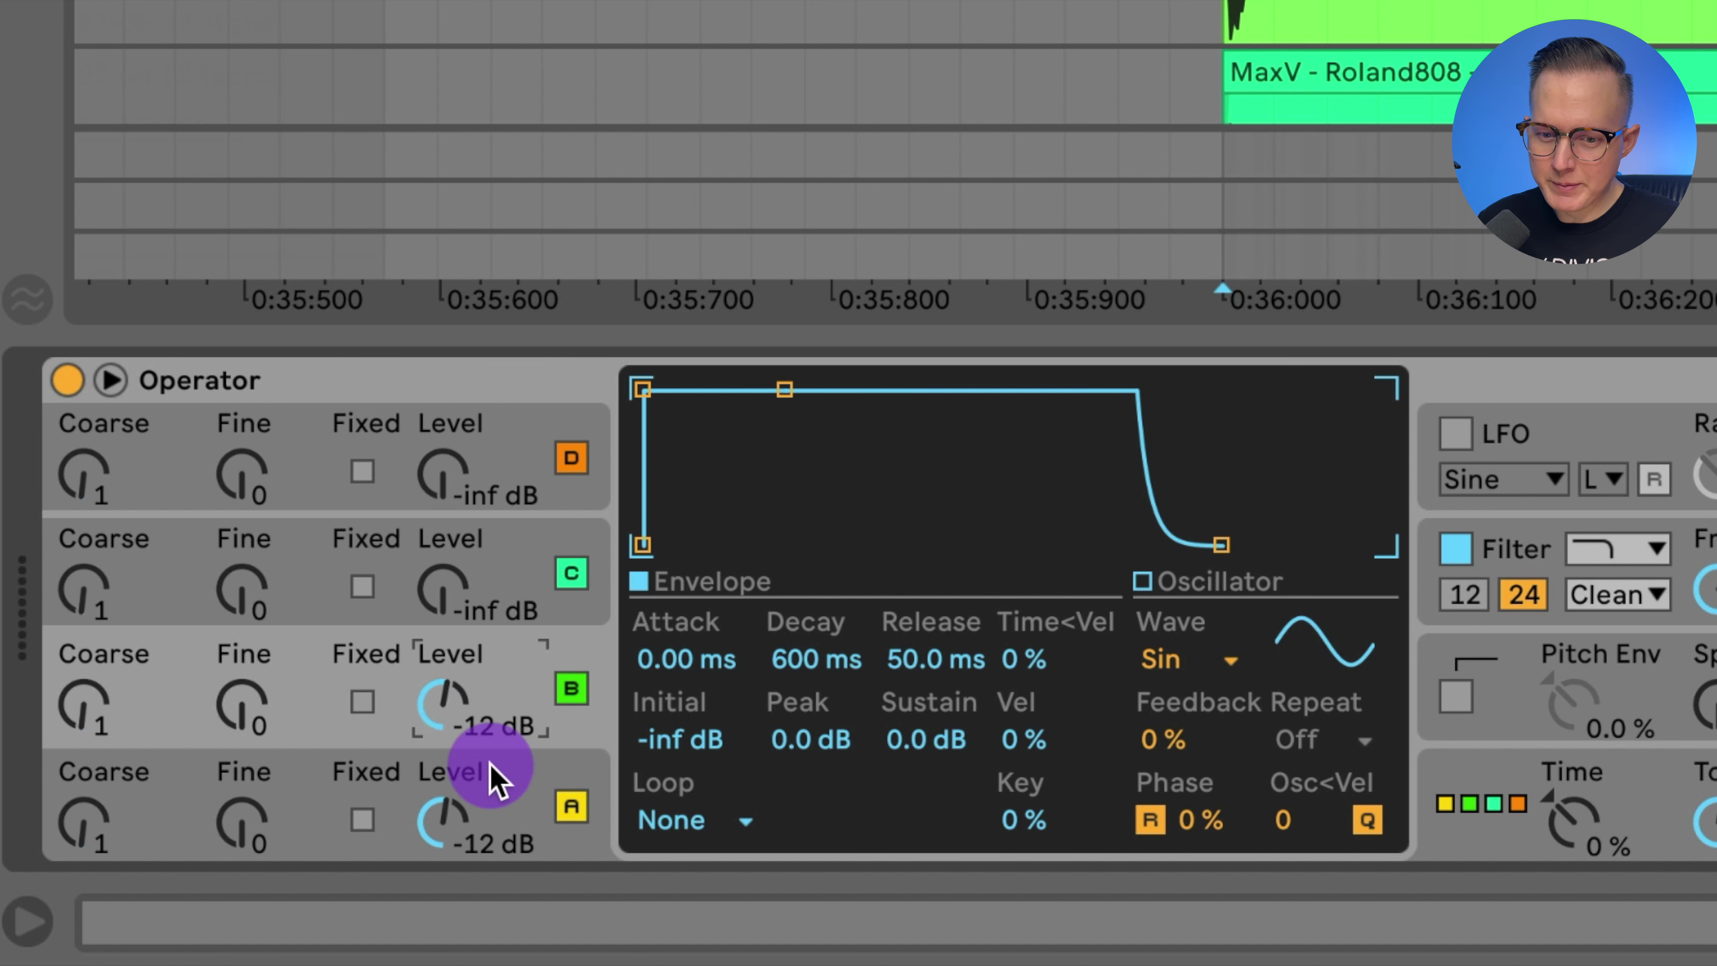
# Step: Set operators A and B to the Square D waveform
pyautogui.click(531, 805)
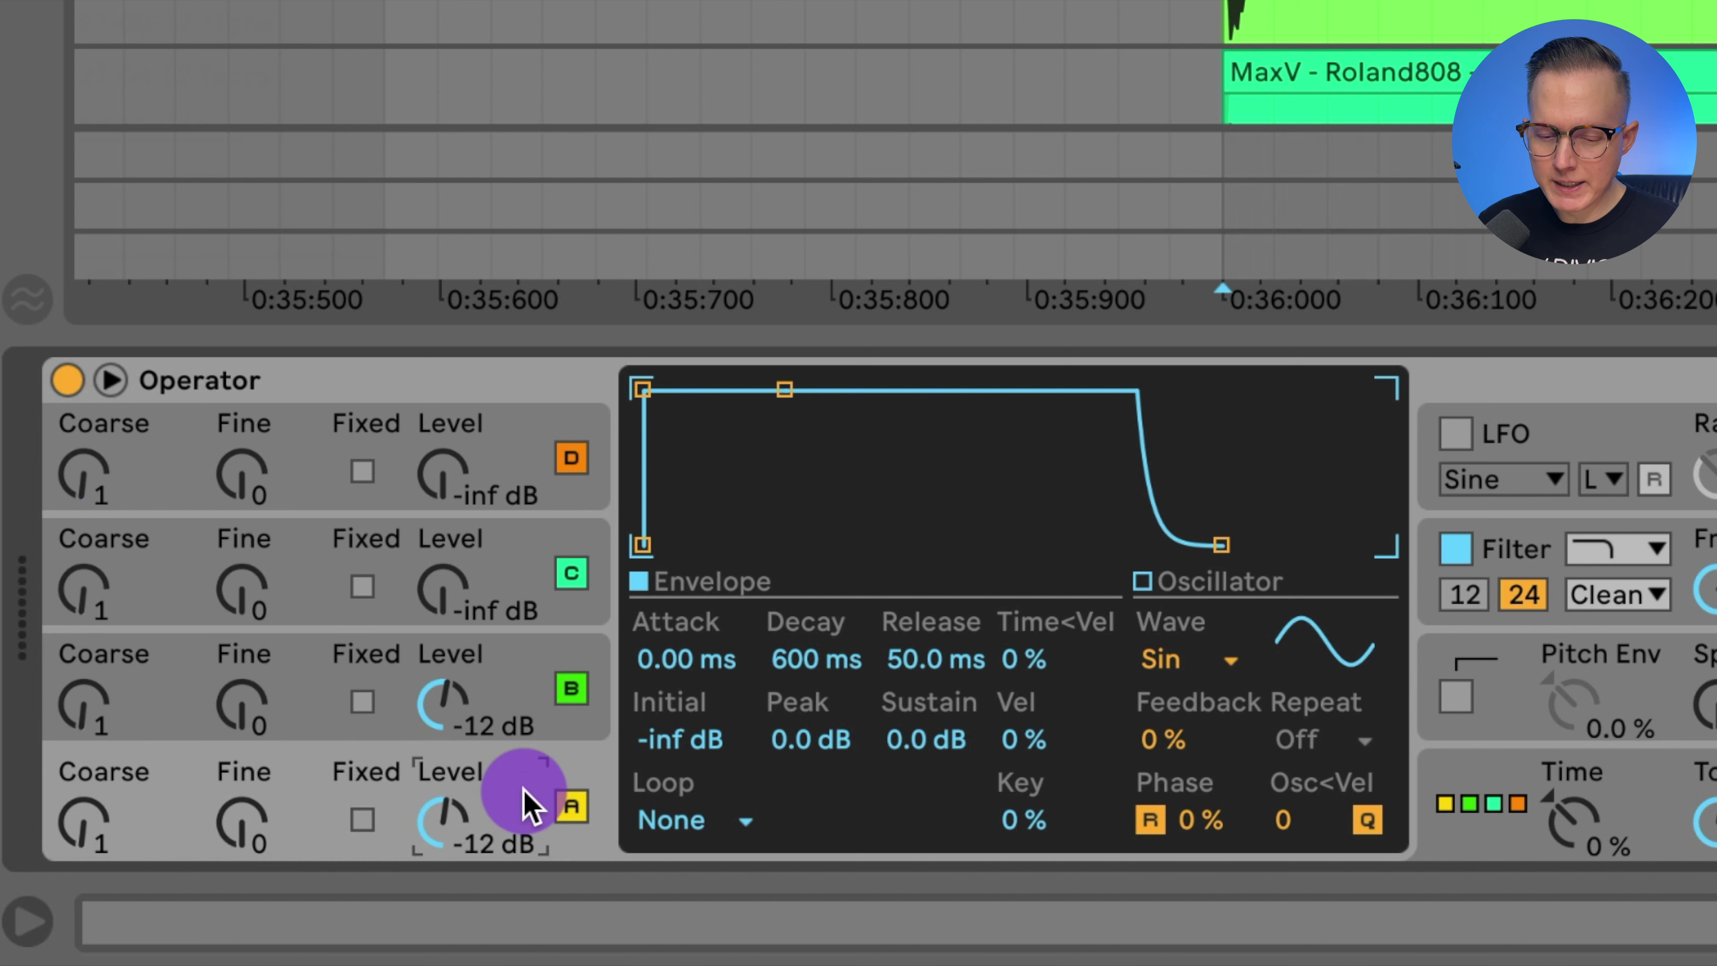
pyautogui.click(1170, 660)
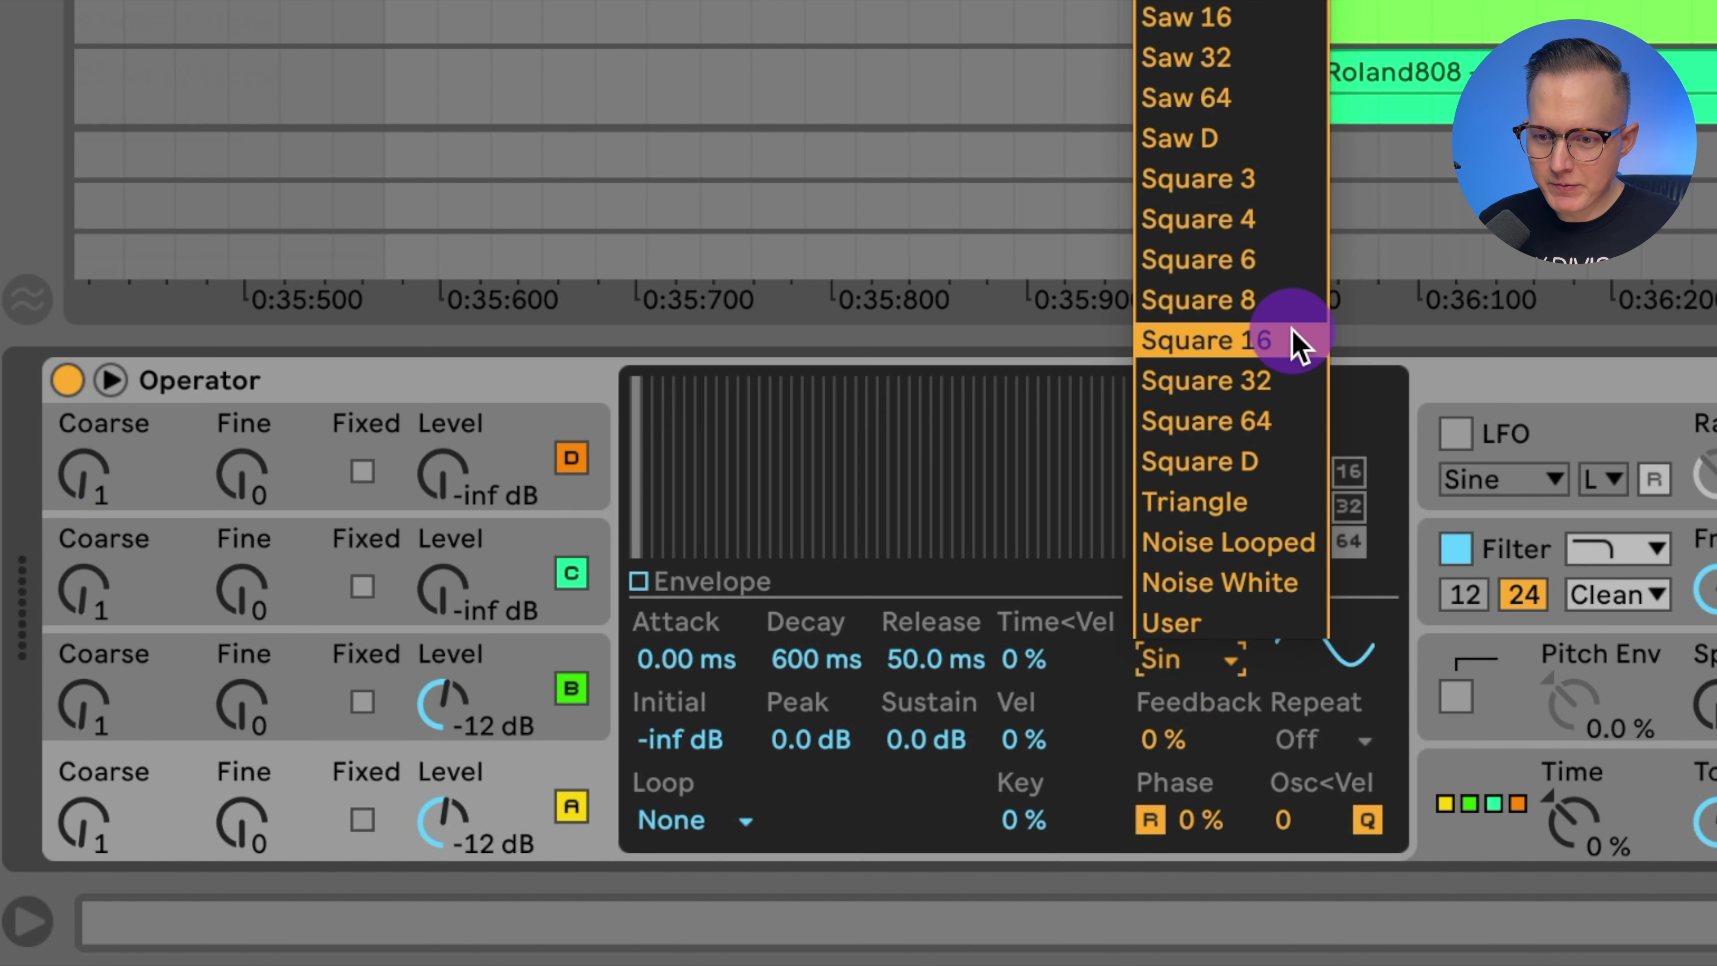
pyautogui.click(1271, 461)
pyautogui.click(497, 687)
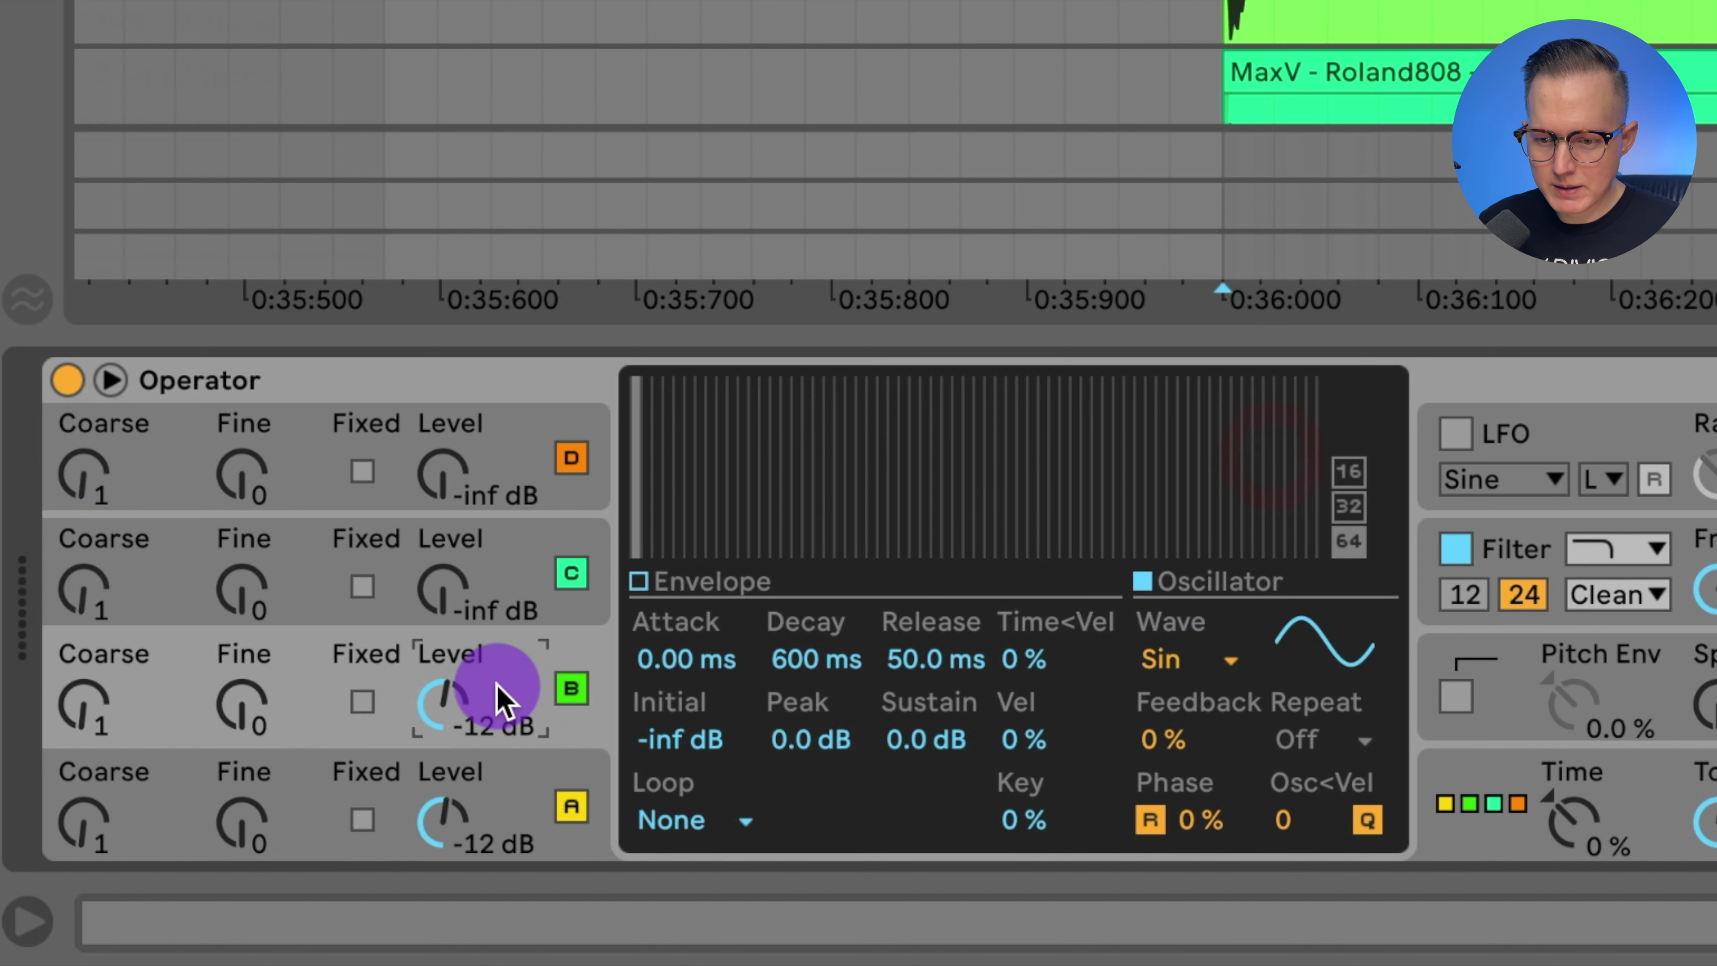
pyautogui.click(1240, 653)
pyautogui.click(1235, 461)
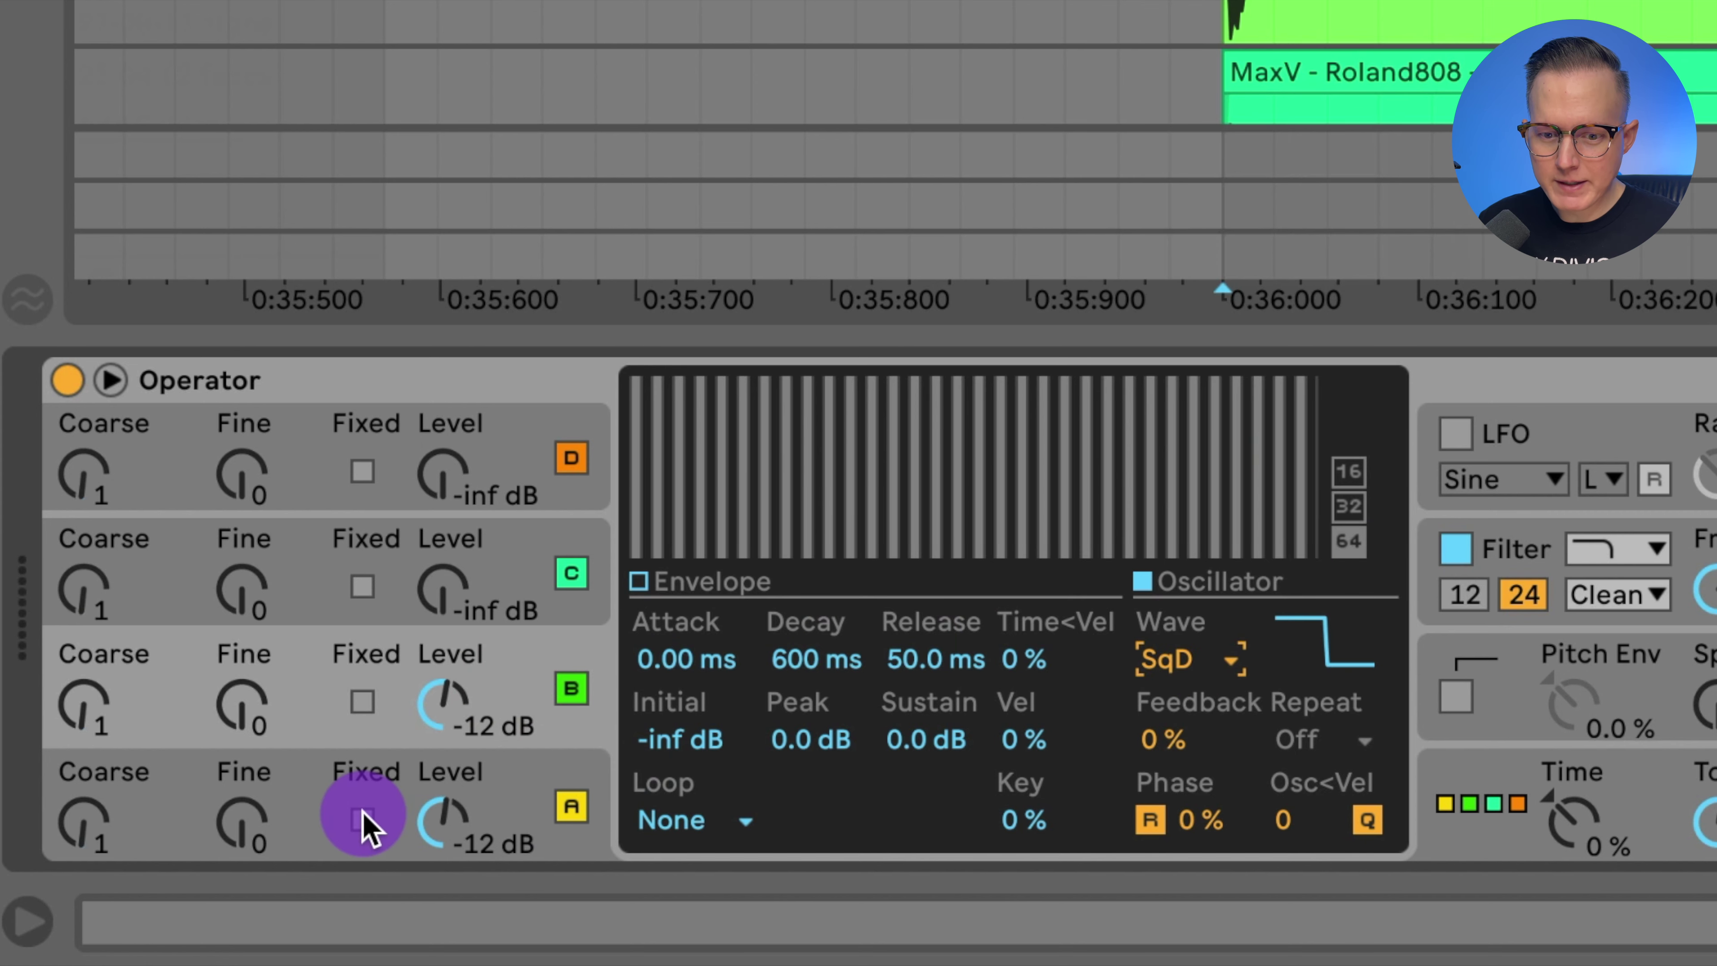
# Step: Make operator A play at a fixed frequency of 540 Hz
pyautogui.click(361, 819)
pyautogui.click(86, 805)
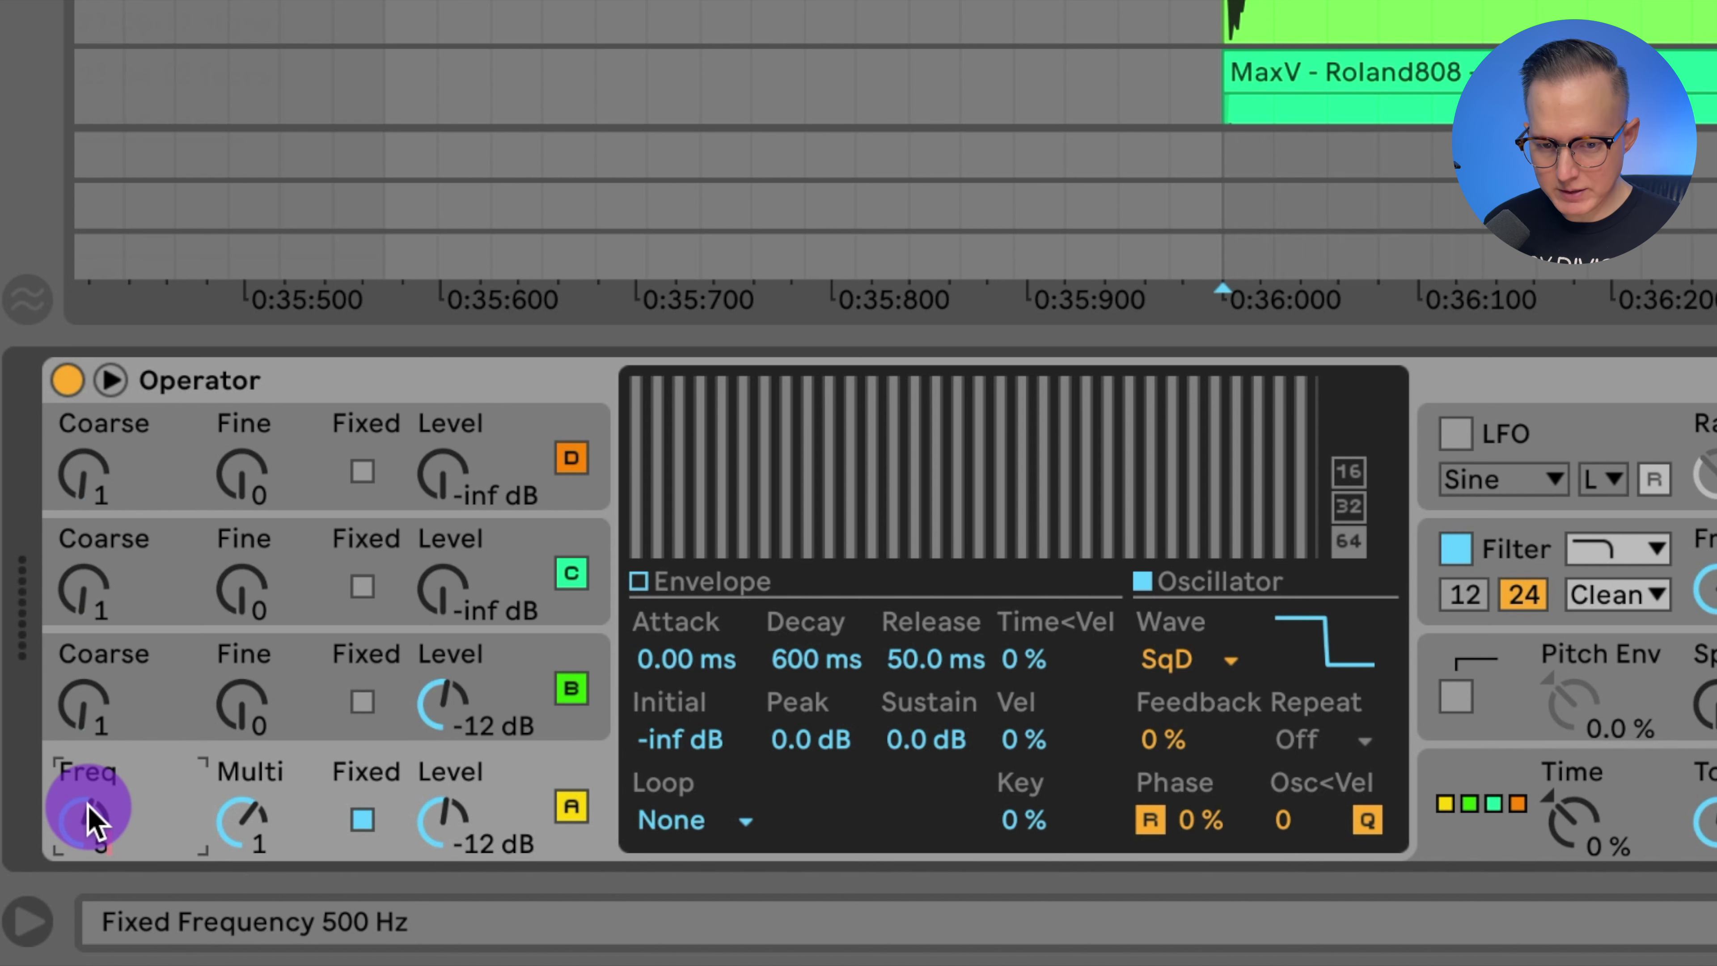
pyautogui.write('540')
pyautogui.press('Return')
# Step: Fix operator B's frequency at 800 Hz and set playback to start at 0:36
pyautogui.click(132, 700)
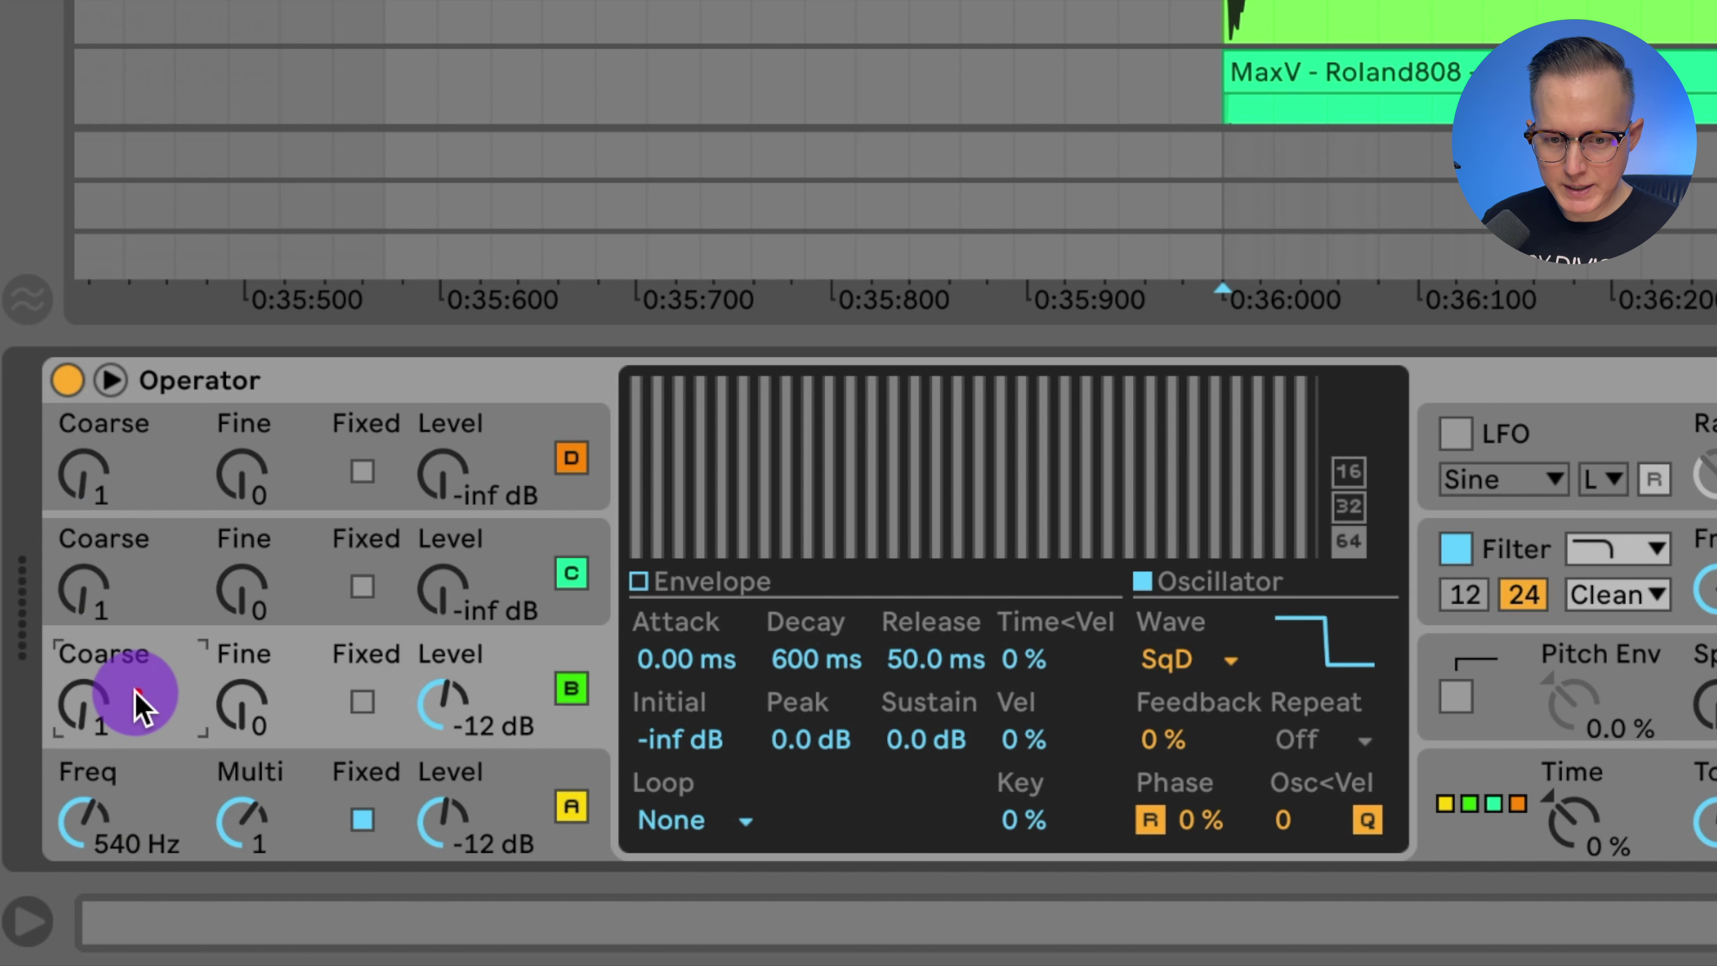
pyautogui.write('800')
pyautogui.press('Return')
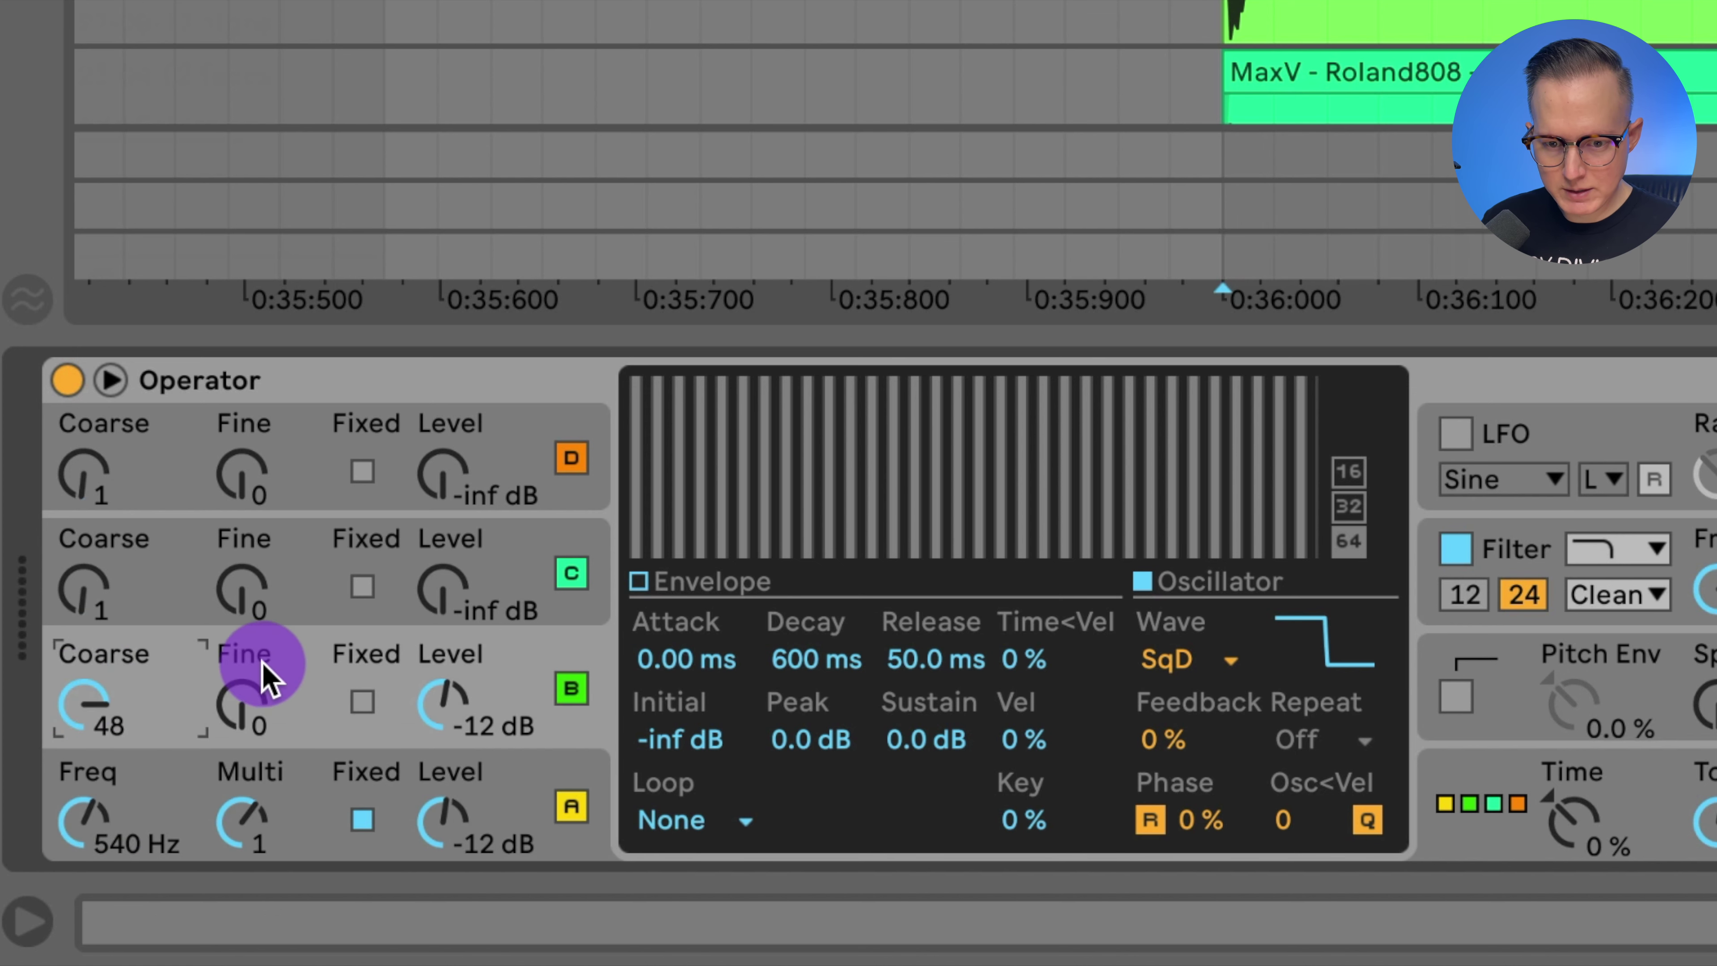
pyautogui.click(362, 701)
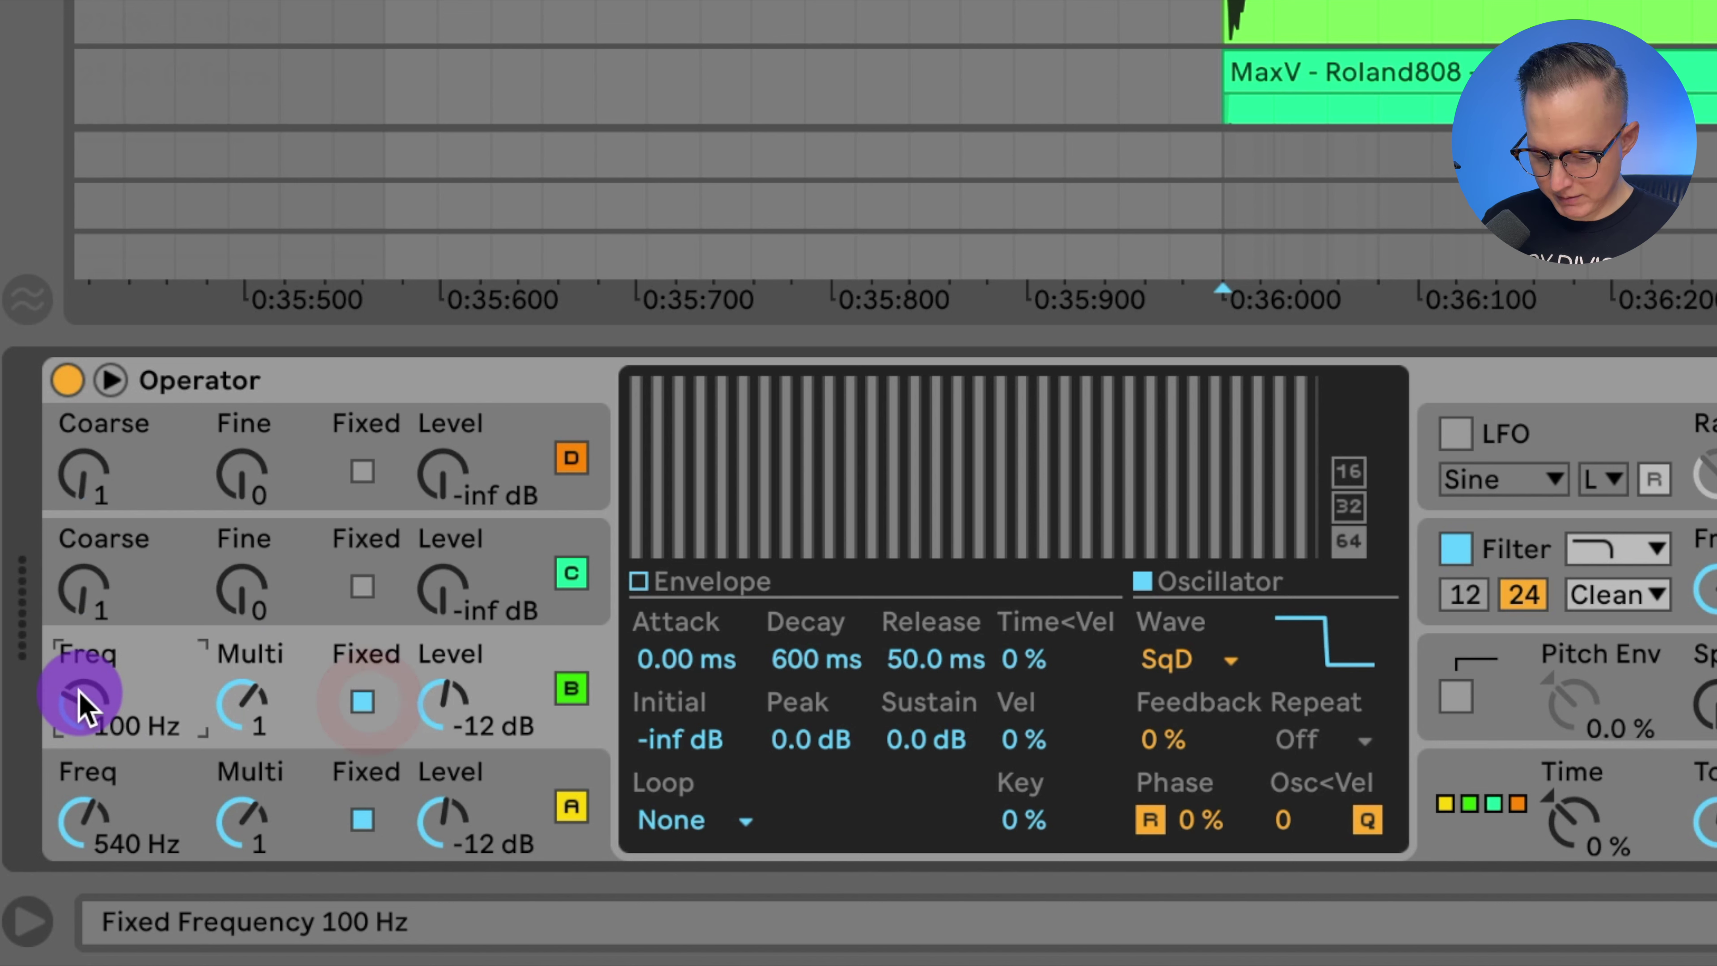
pyautogui.click(65, 727)
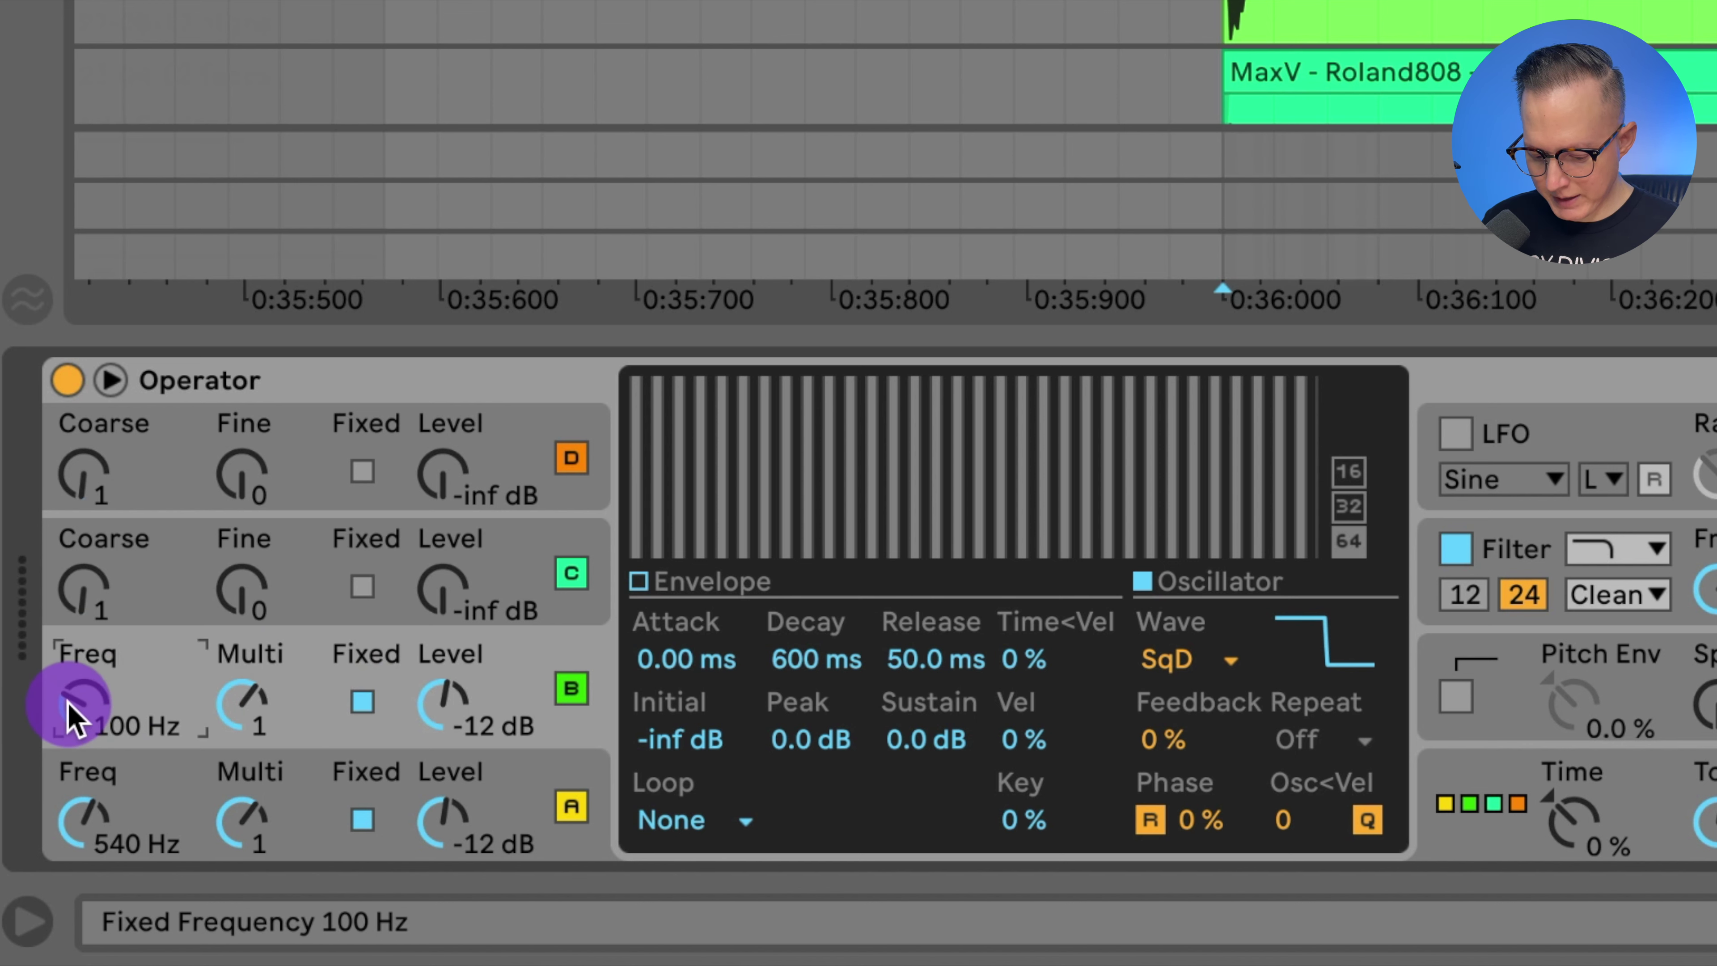
pyautogui.write('840')
pyautogui.press('Return')
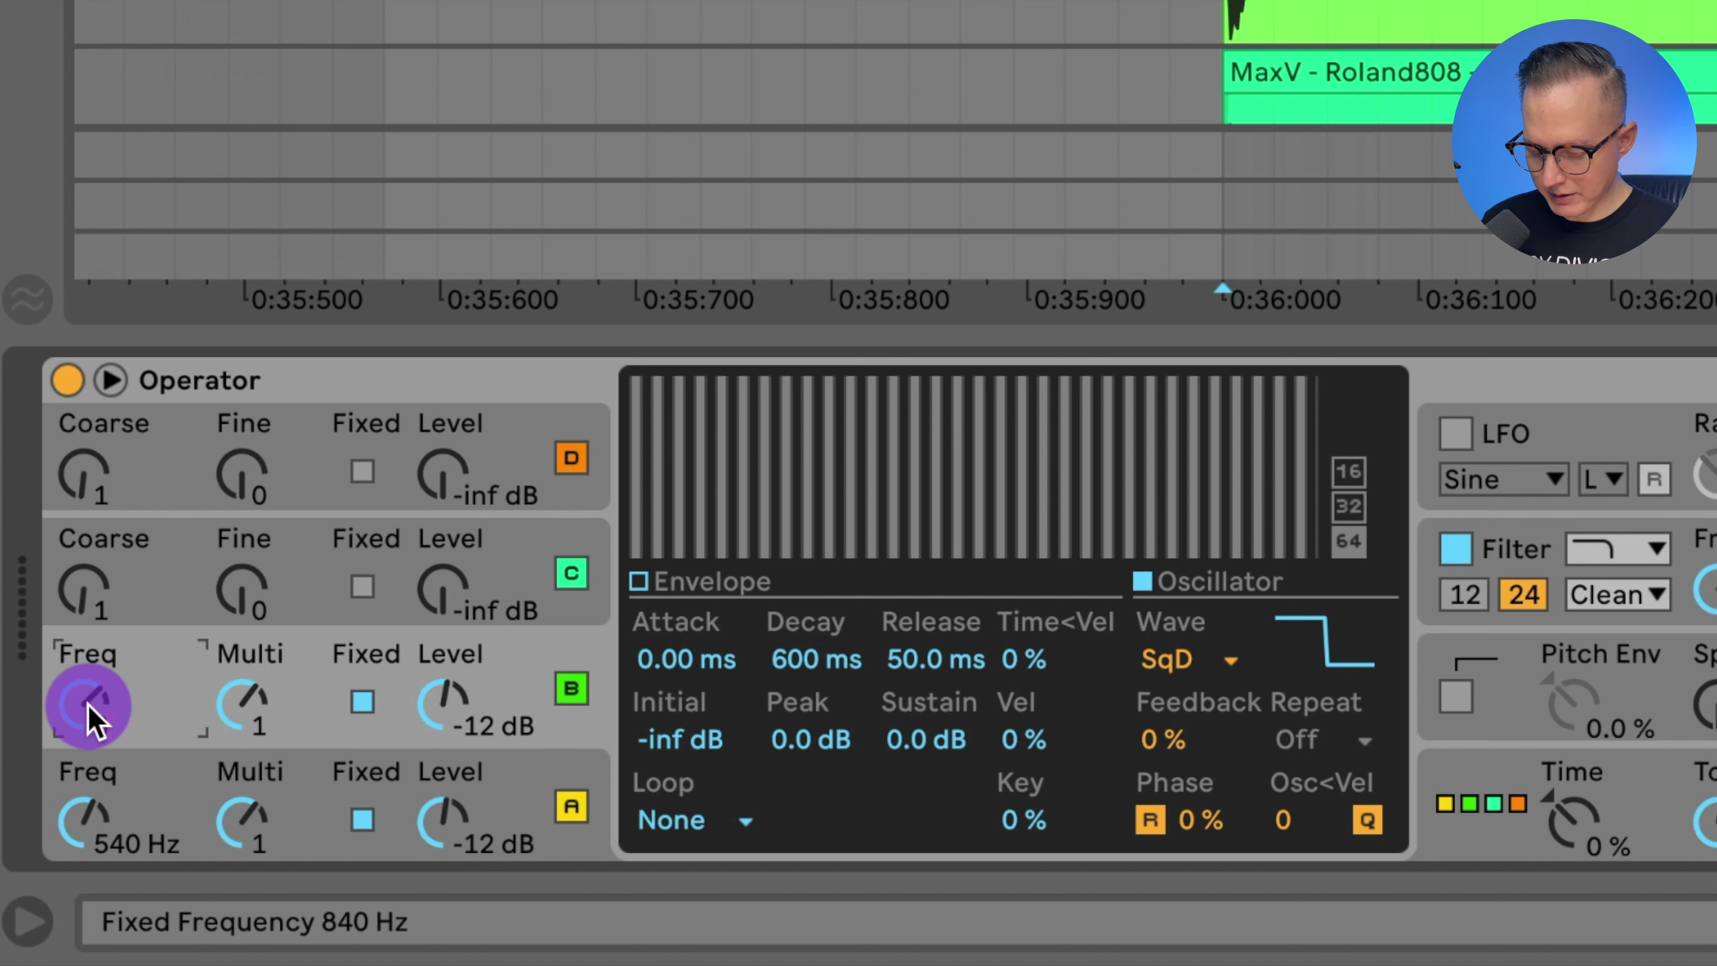
pyautogui.moveTo(91, 722); pyautogui.dragTo(84, 702)
pyautogui.click(1391, 310)
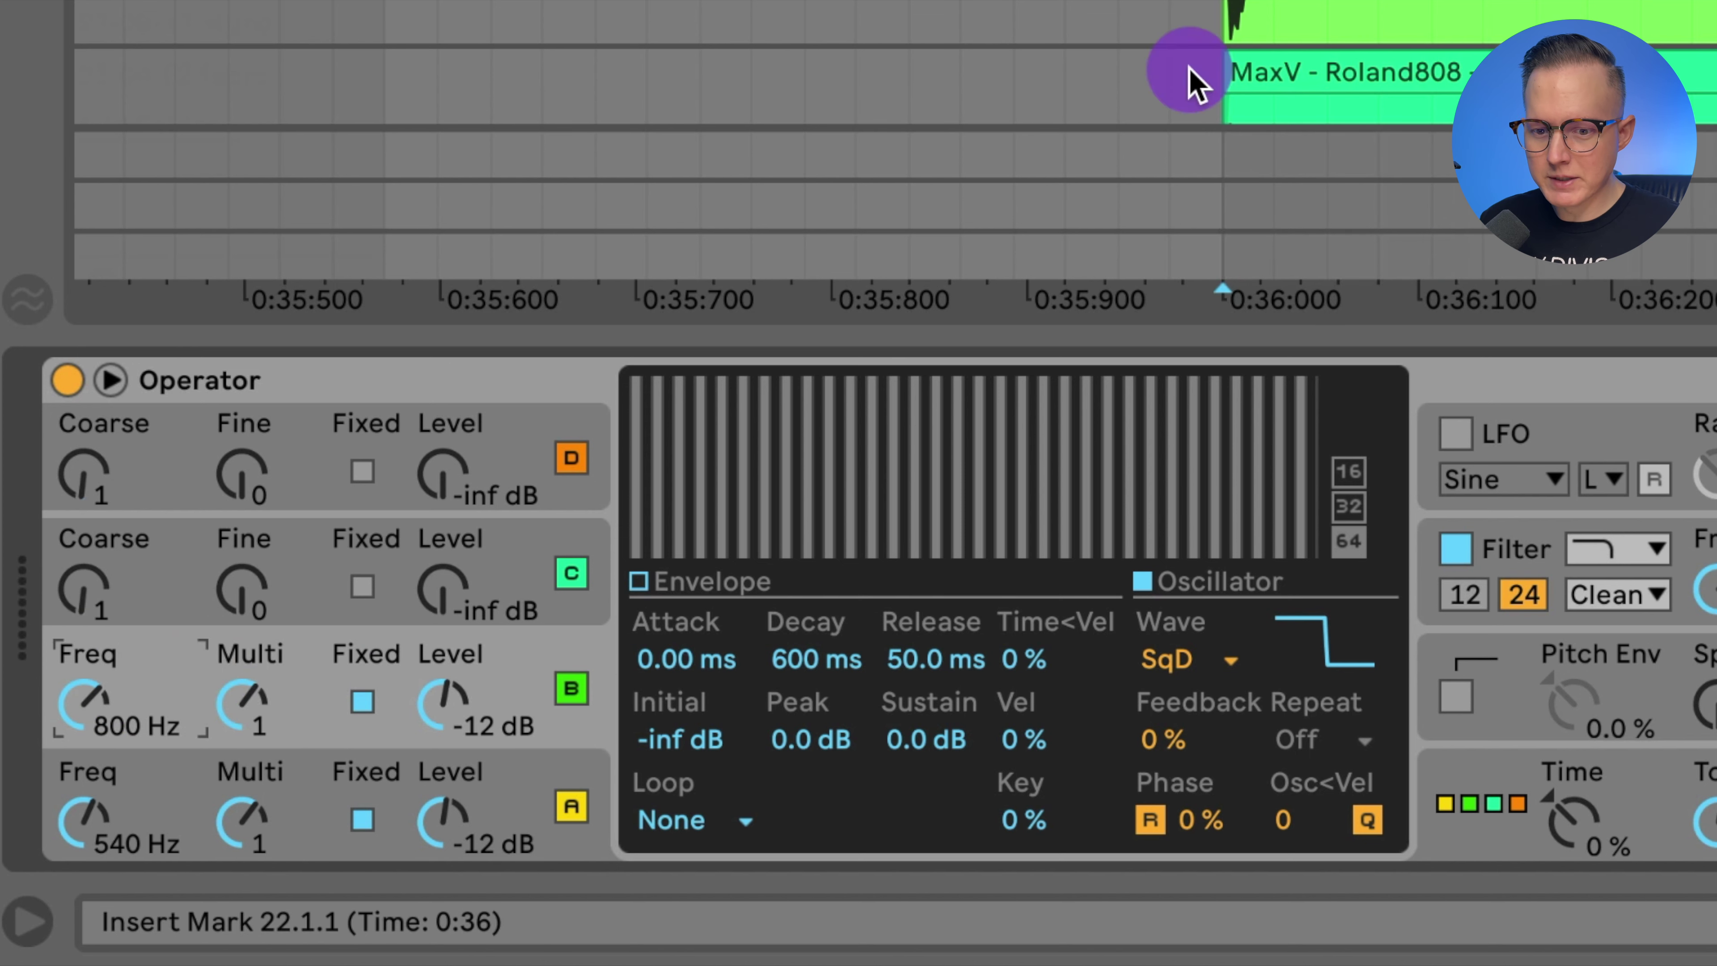
# Step: Shape operator A's envelope to 913 ms decay, -40 dB sustain and 816 ms release
pyautogui.click(492, 636)
pyautogui.click(521, 757)
pyautogui.click(710, 582)
pyautogui.moveTo(784, 386); pyautogui.dragTo(787, 460)
pyautogui.moveTo(960, 661); pyautogui.dragTo(960, 629)
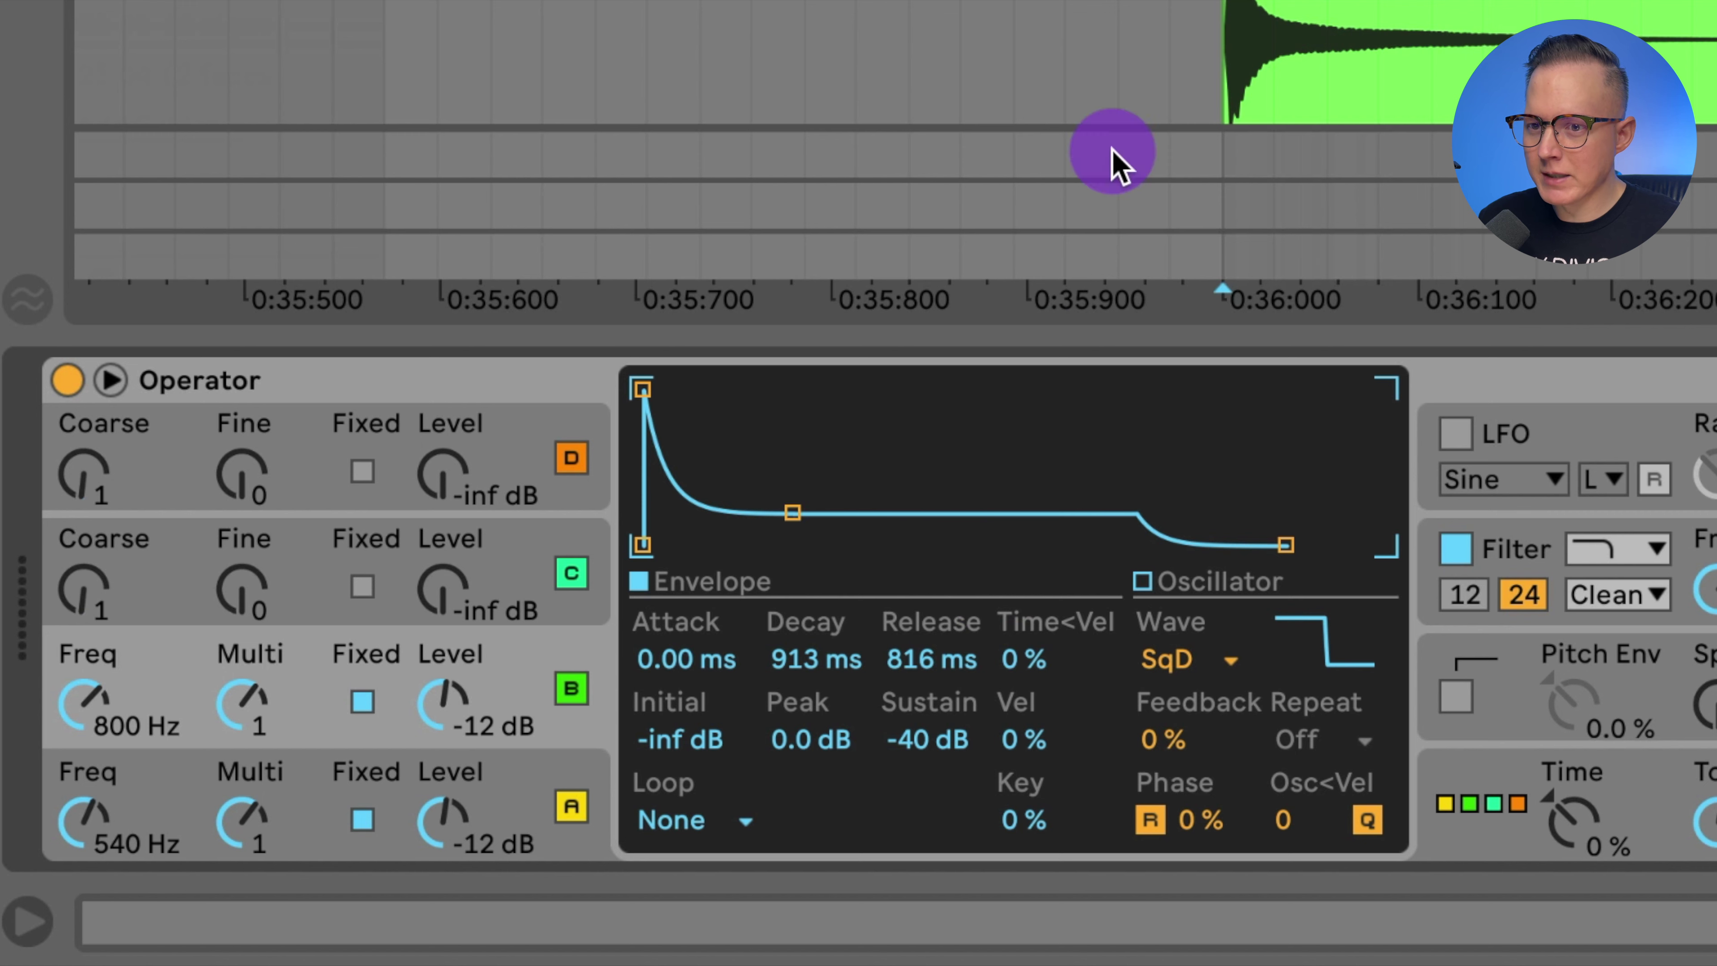
pyautogui.press('Left')
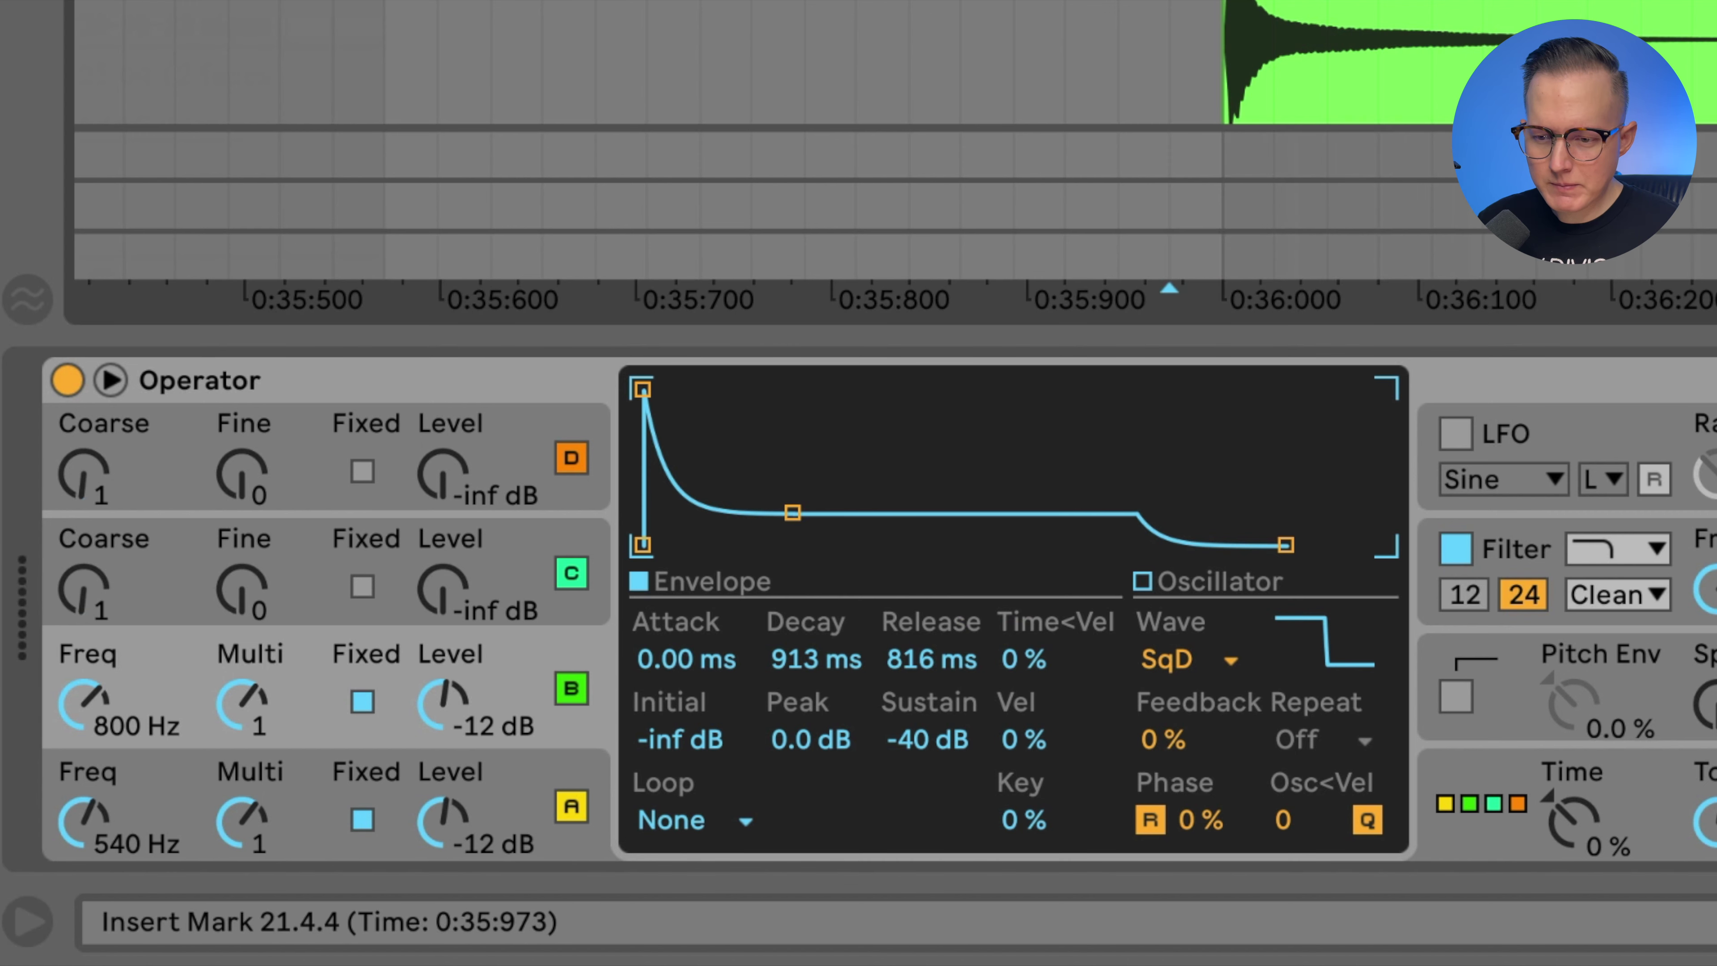
# Step: Enable a 12 dB bandpass filter with its frequency at 1.19 kHz
pyautogui.click(1514, 551)
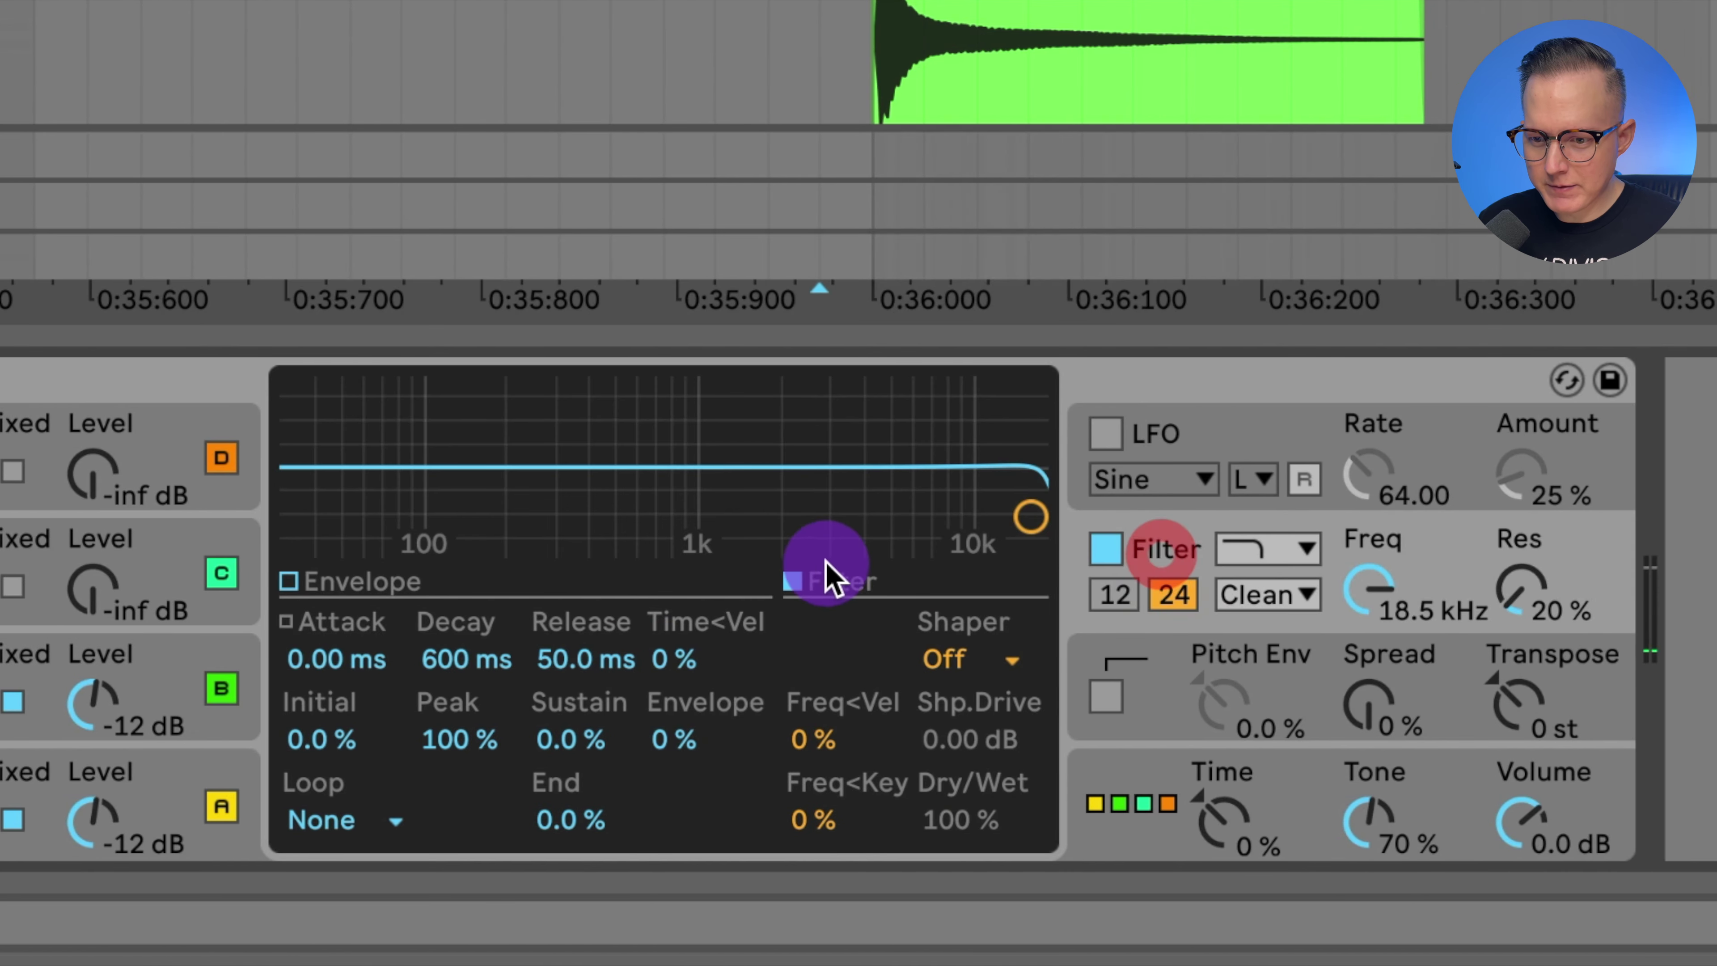
pyautogui.click(1266, 554)
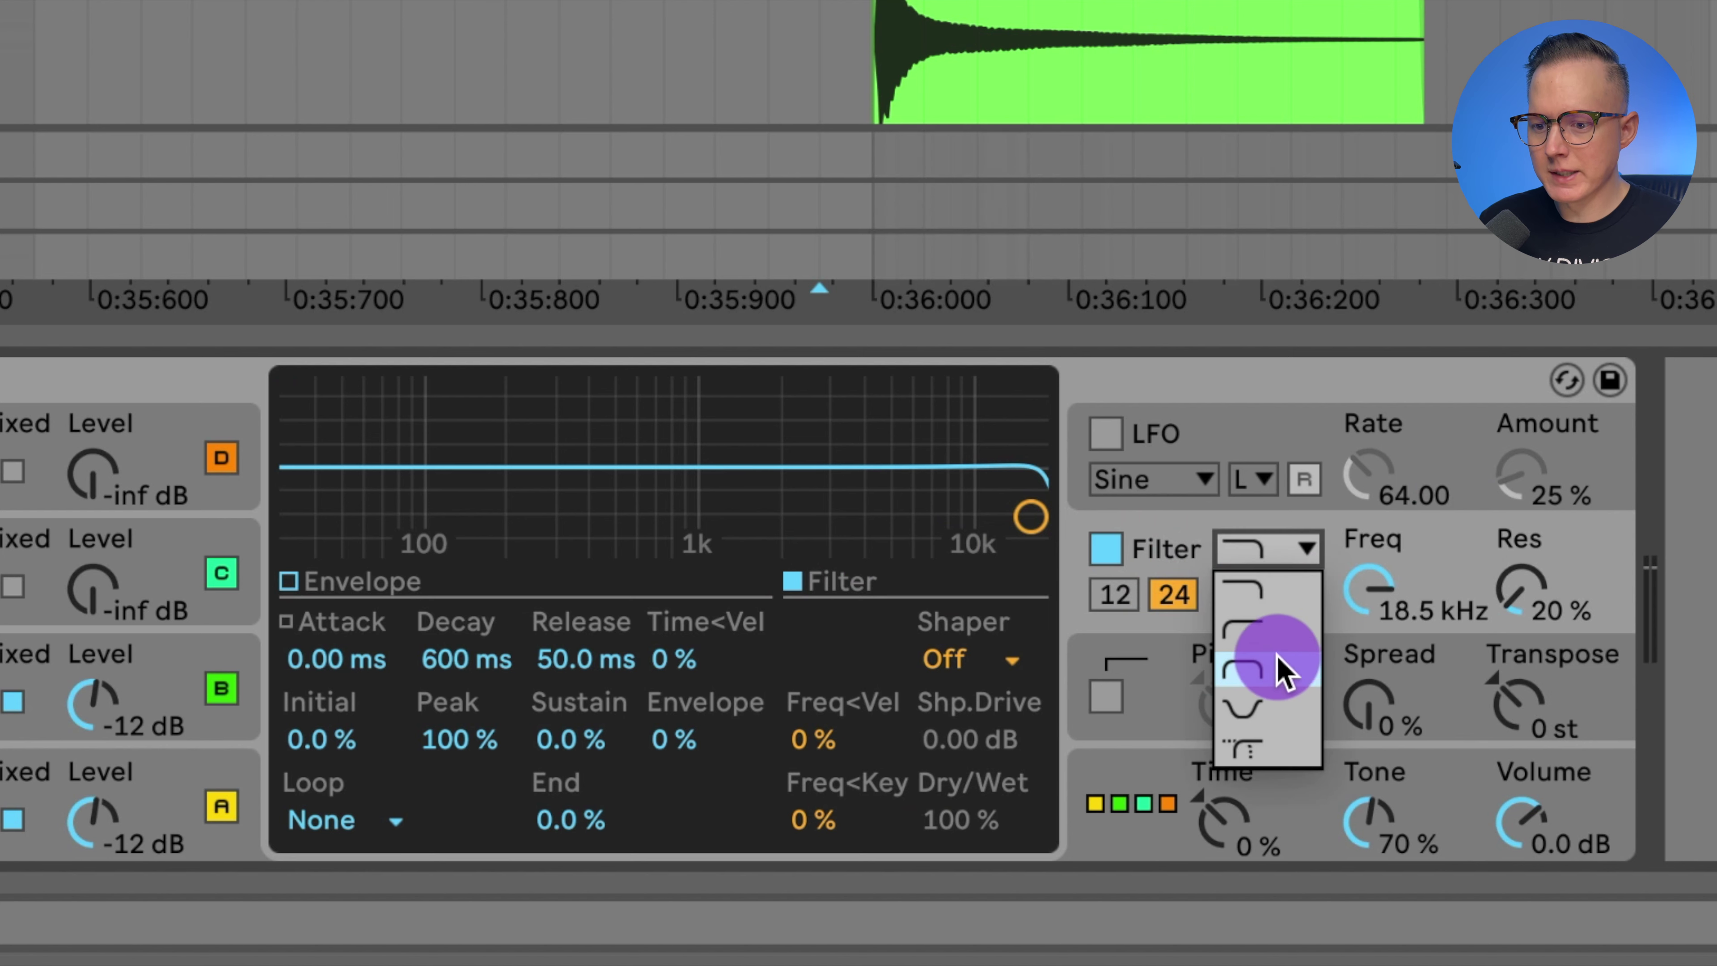
pyautogui.click(1280, 676)
pyautogui.moveTo(1029, 518); pyautogui.dragTo(725, 503)
pyautogui.click(1114, 595)
pyautogui.moveTo(606, 491); pyautogui.dragTo(582, 505)
pyautogui.moveTo(696, 512); pyautogui.dragTo(716, 508)
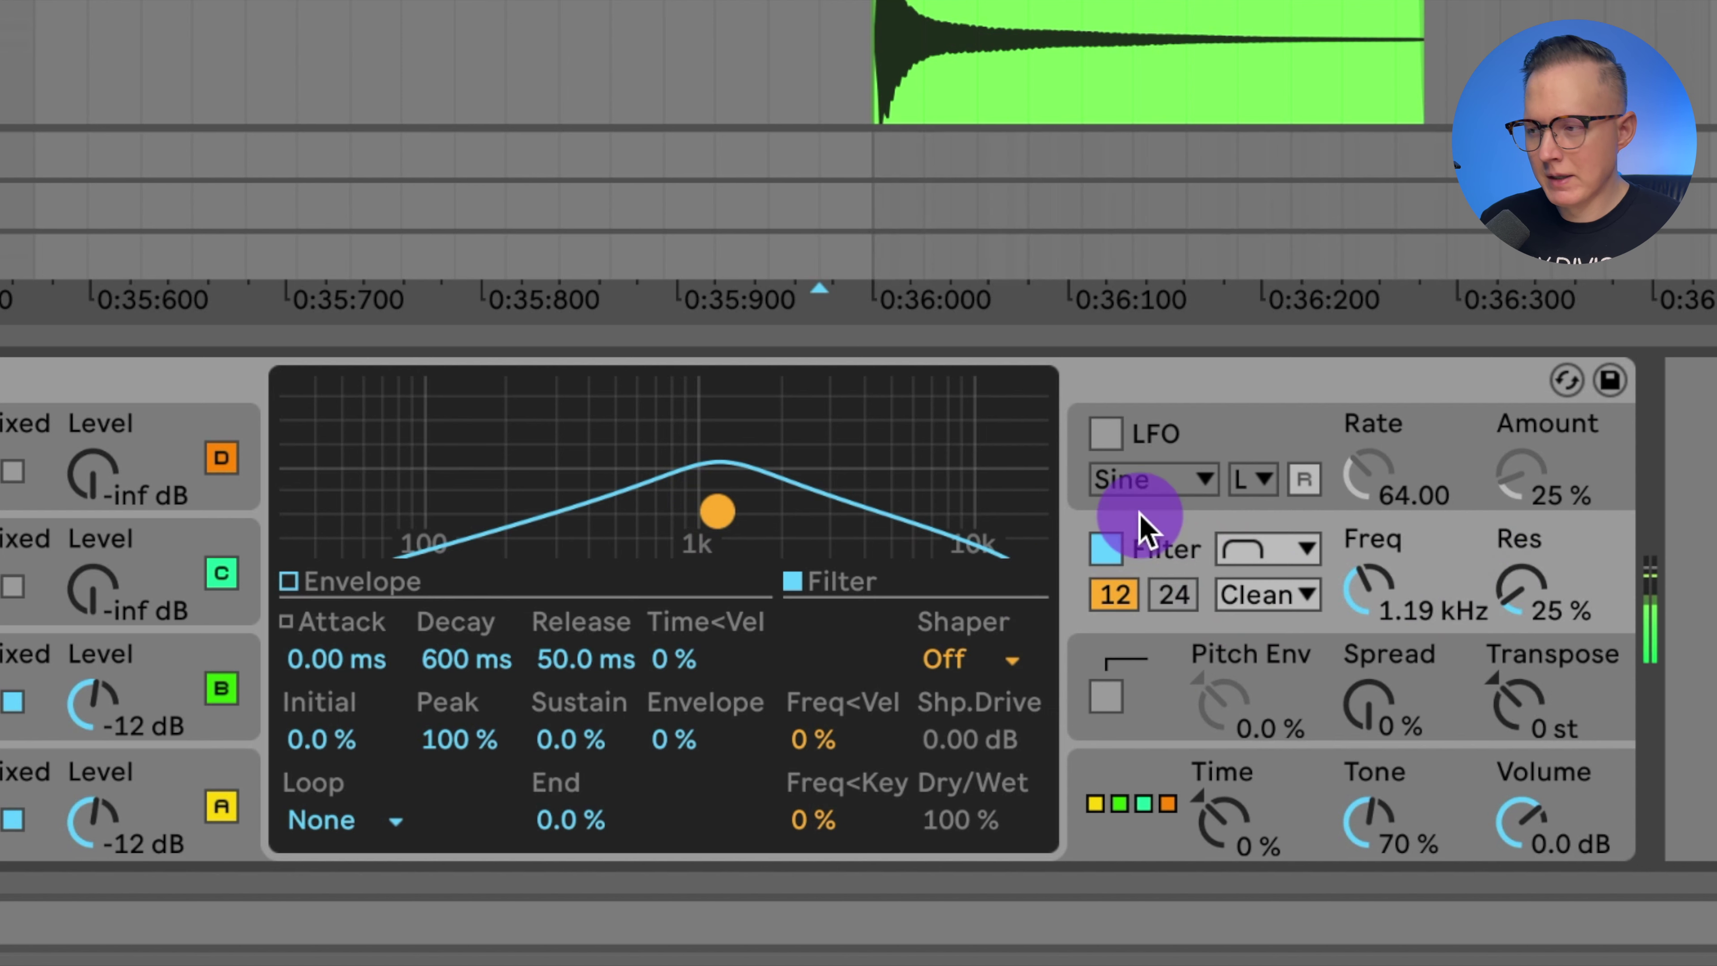
pyautogui.press('-')
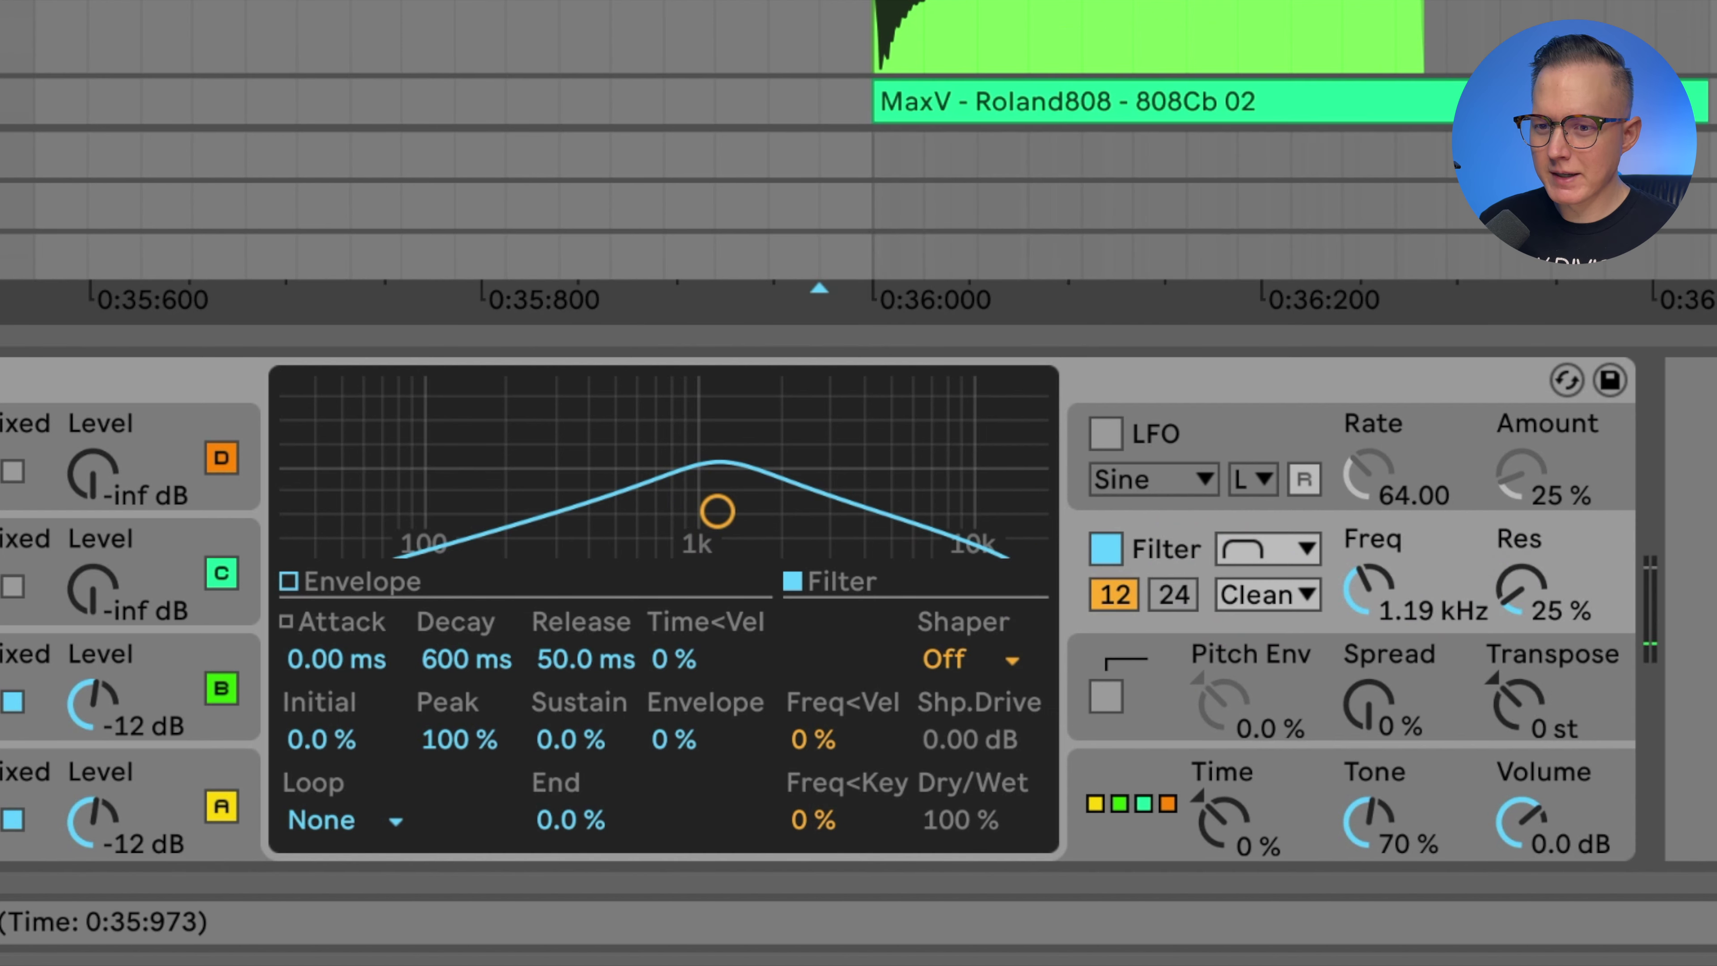
pyautogui.scroll(-2, 858, 63)
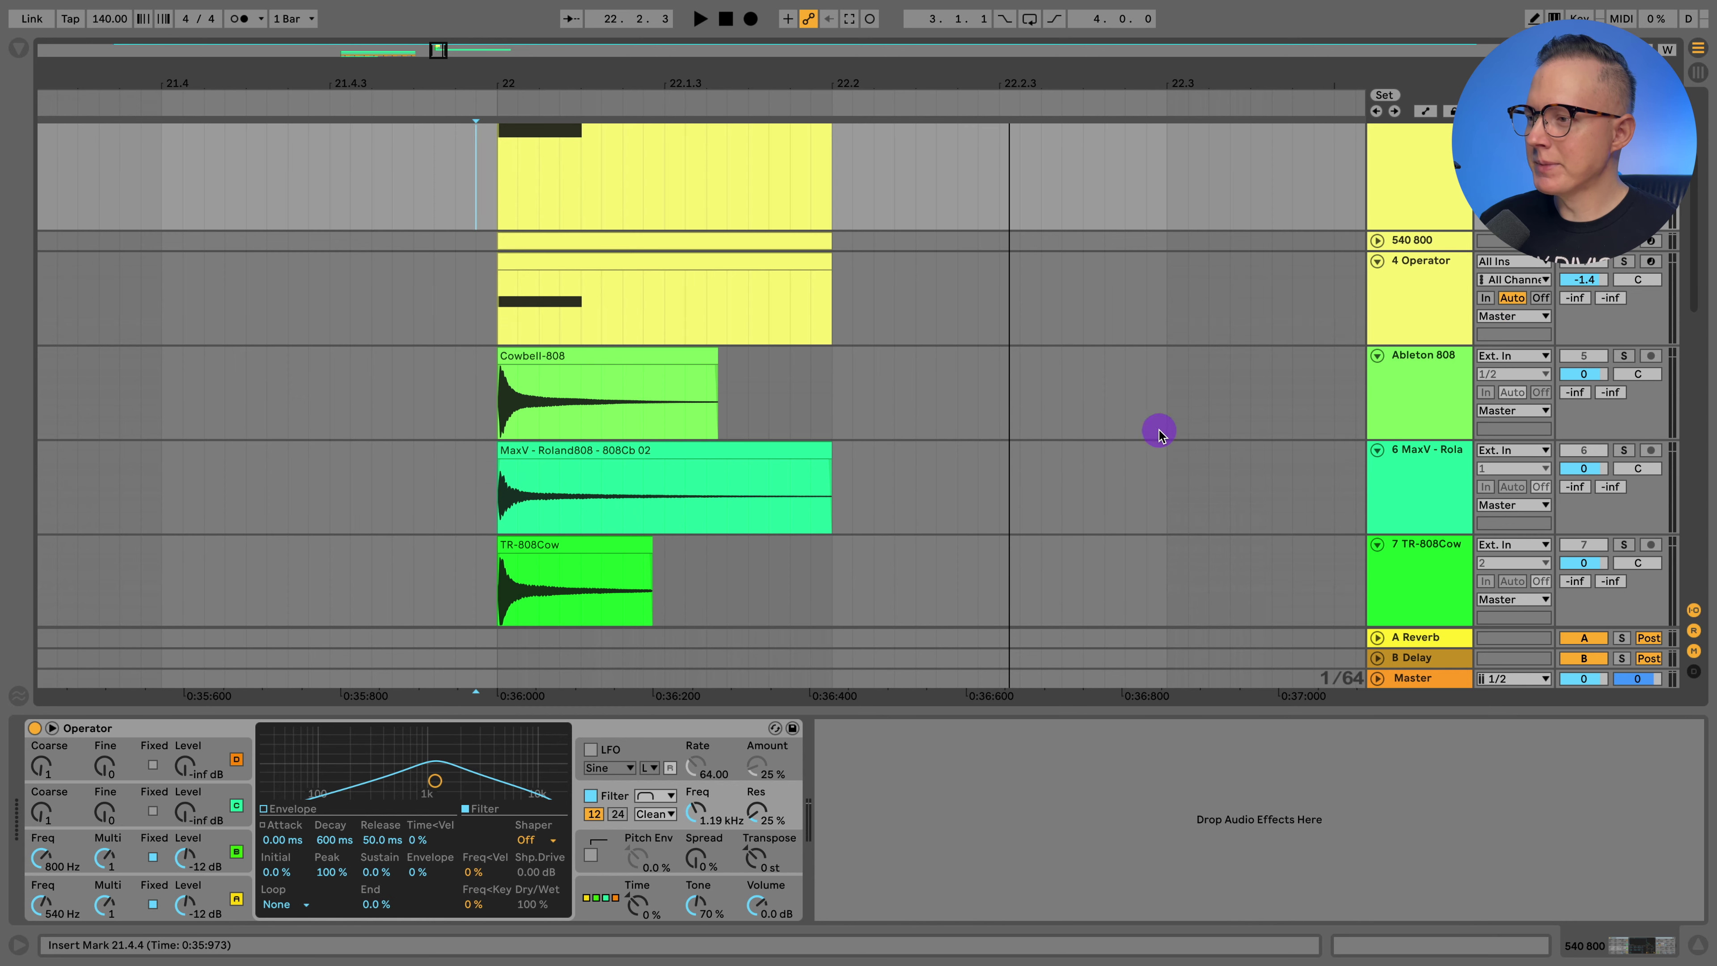
pyautogui.scroll(-2, 1158, 432)
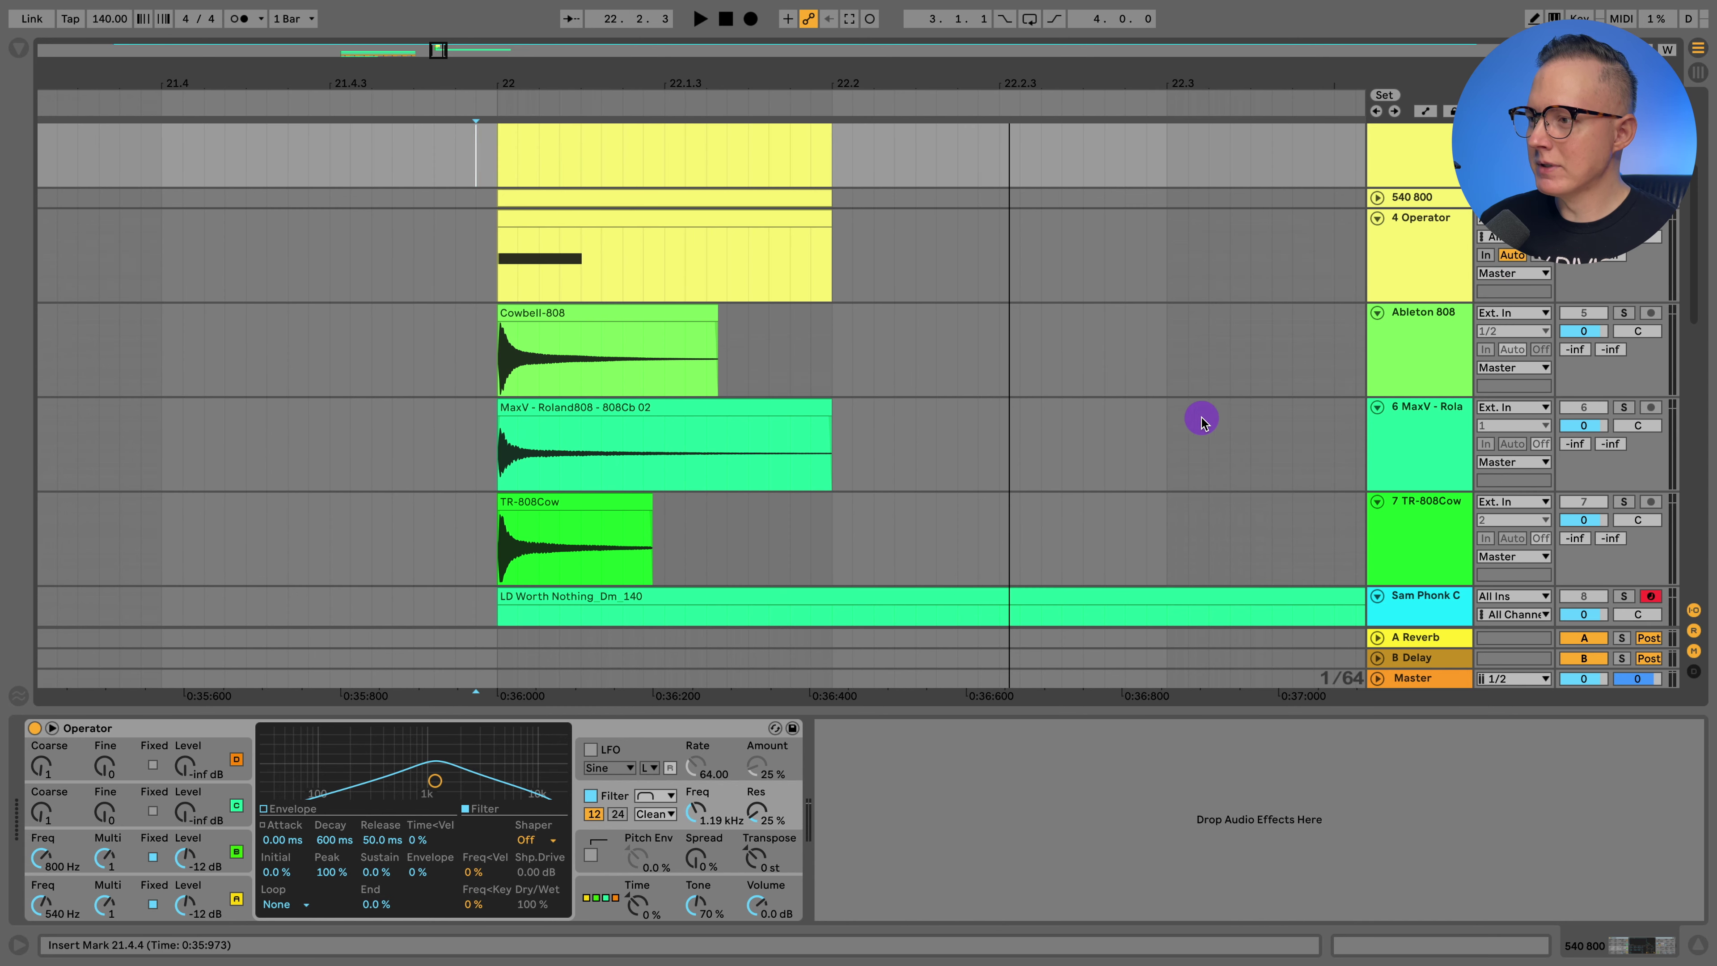
pyautogui.click(1420, 341)
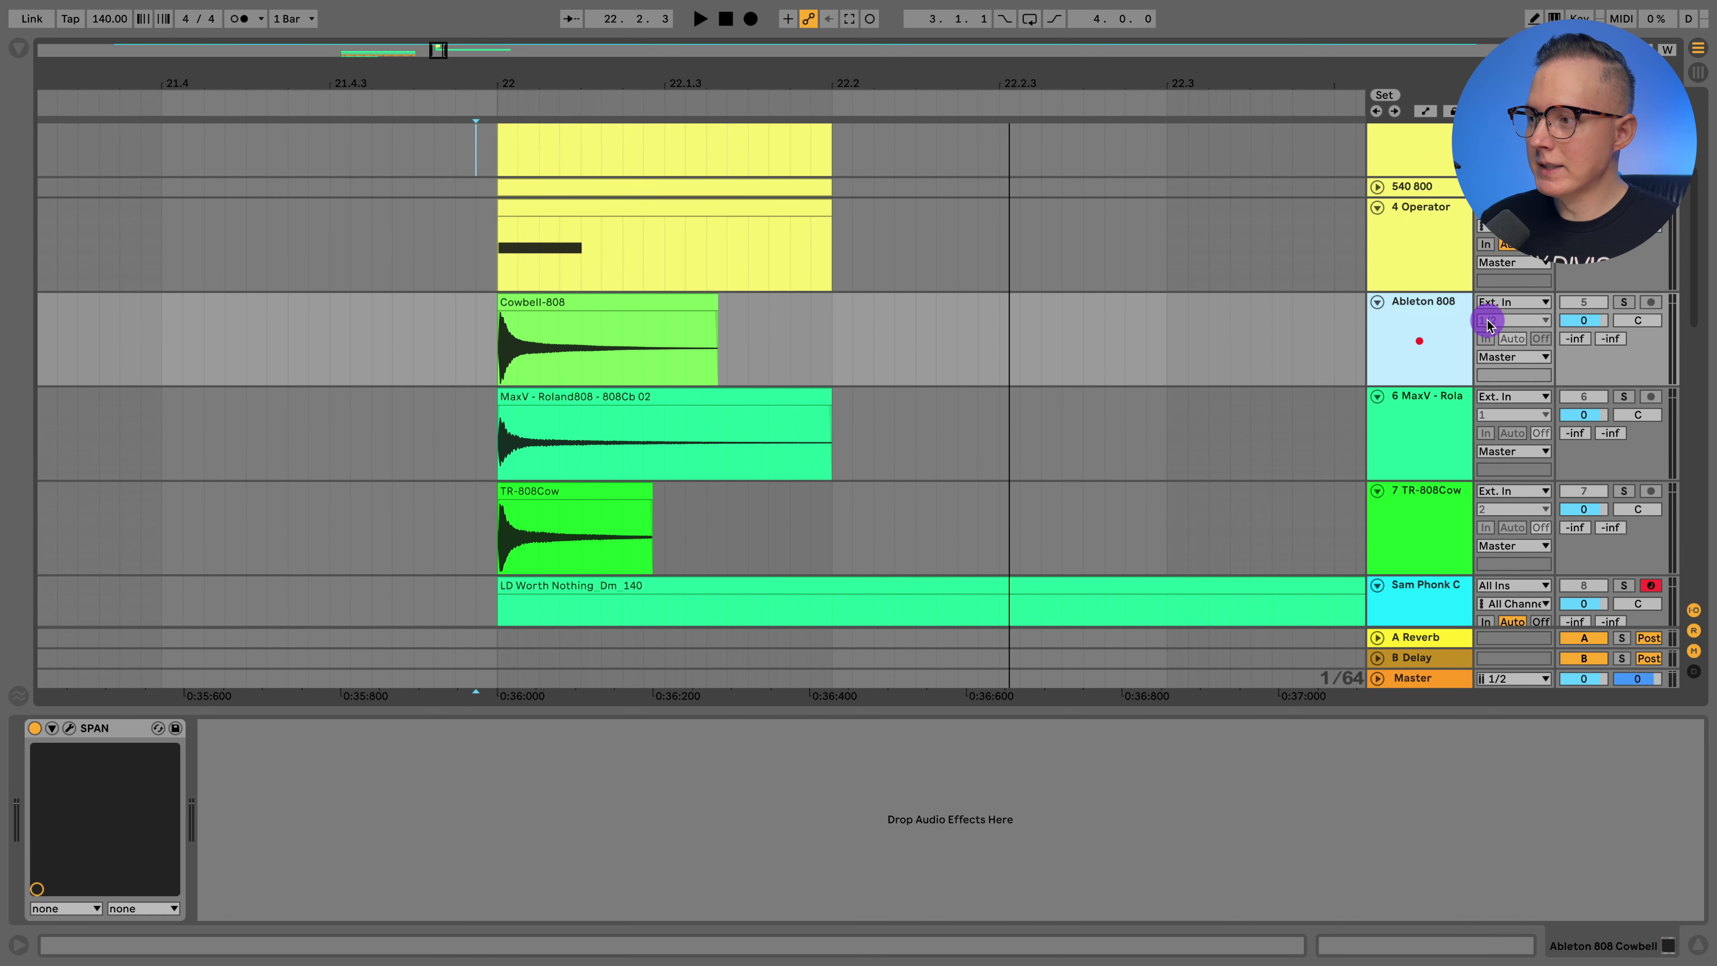
pyautogui.click(1626, 302)
pyautogui.click(474, 336)
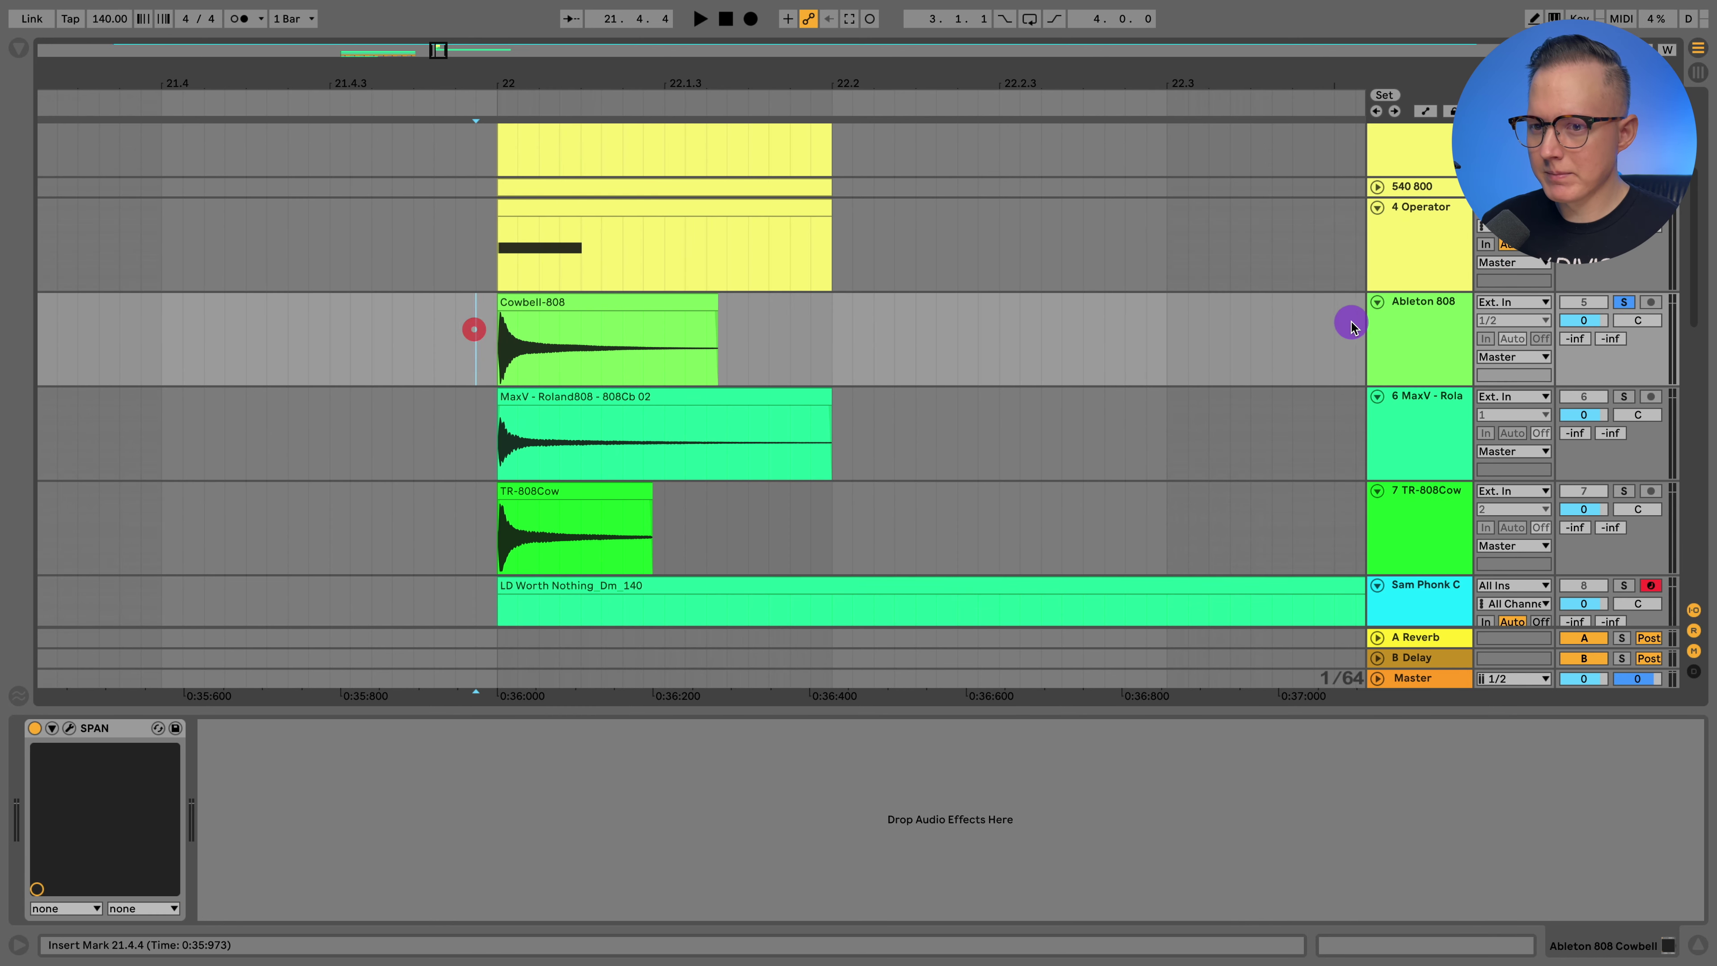
pyautogui.press('space')
pyautogui.press('space')
pyautogui.scroll(-3, 1204, 406)
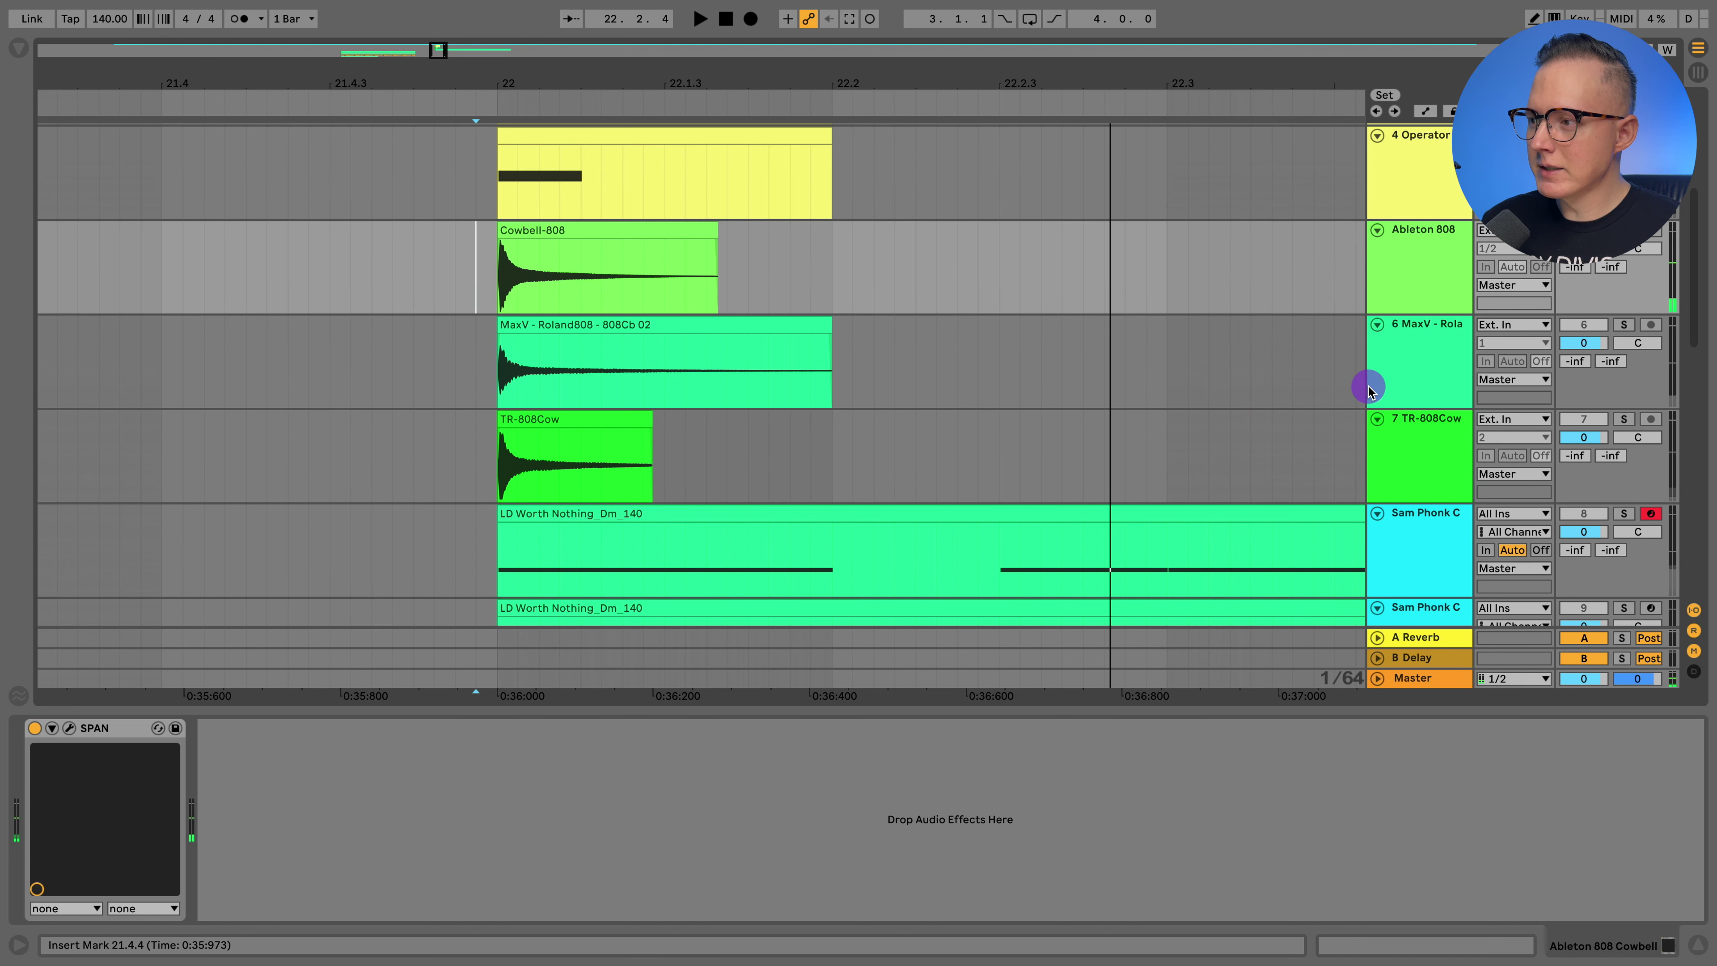
pyautogui.click(1394, 372)
pyautogui.click(1625, 325)
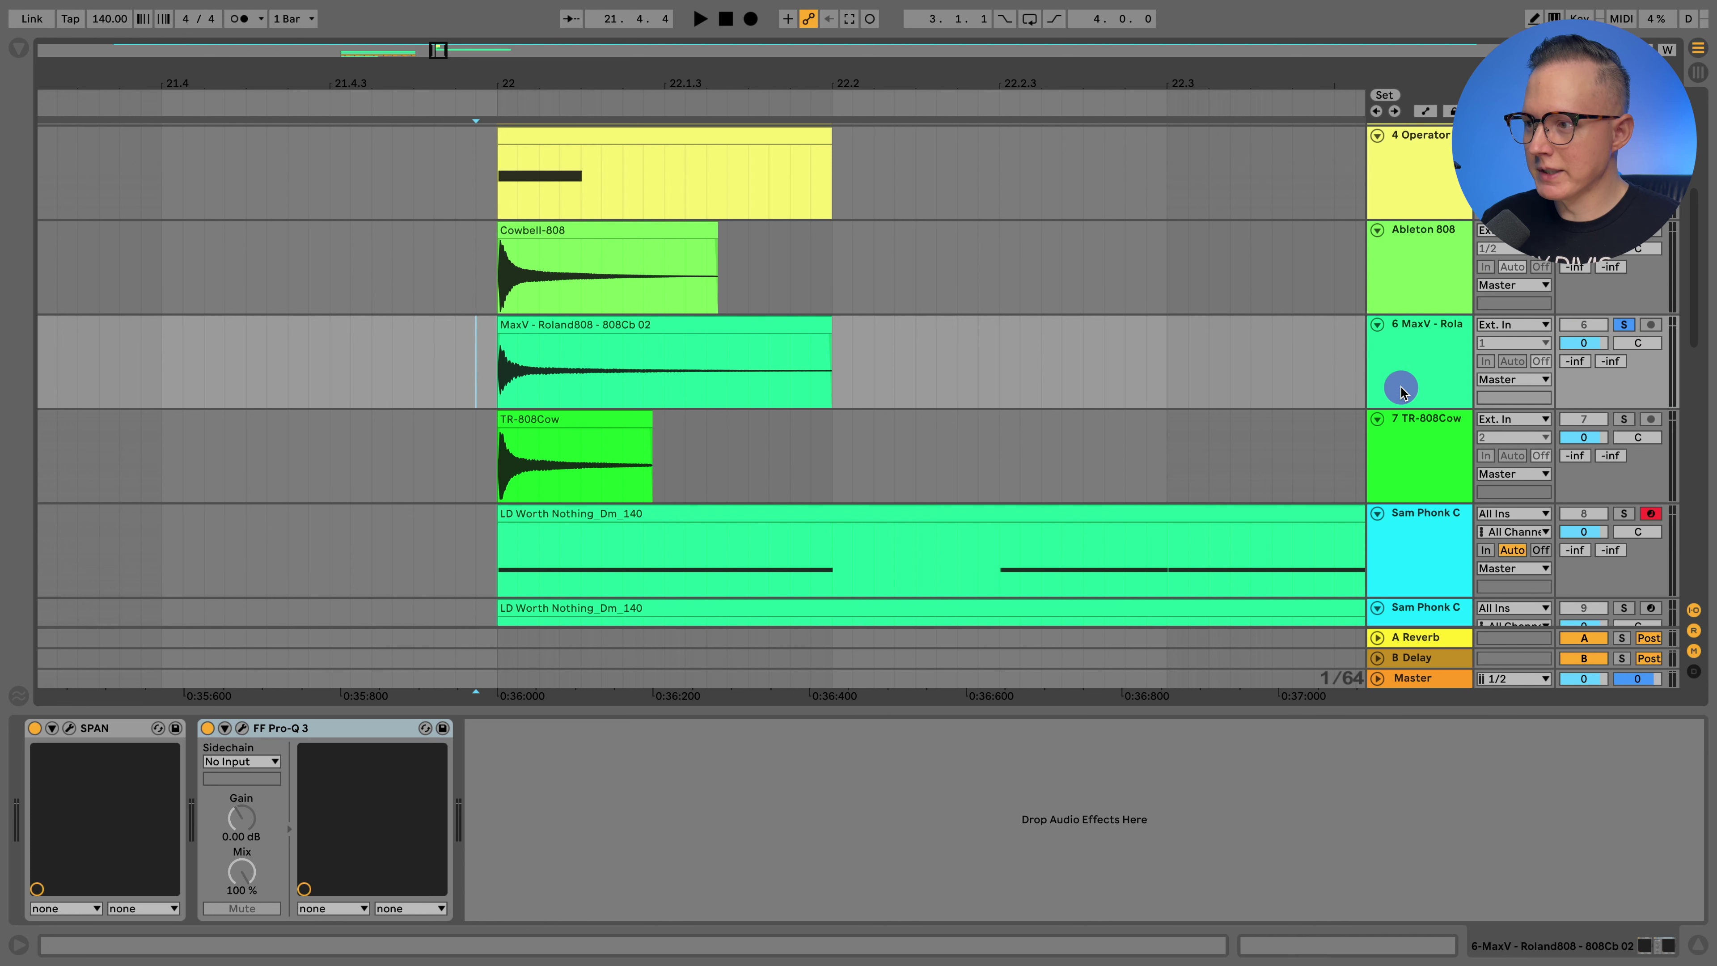
pyautogui.press('space')
pyautogui.click(1622, 420)
pyautogui.click(1626, 321)
pyautogui.click(1447, 186)
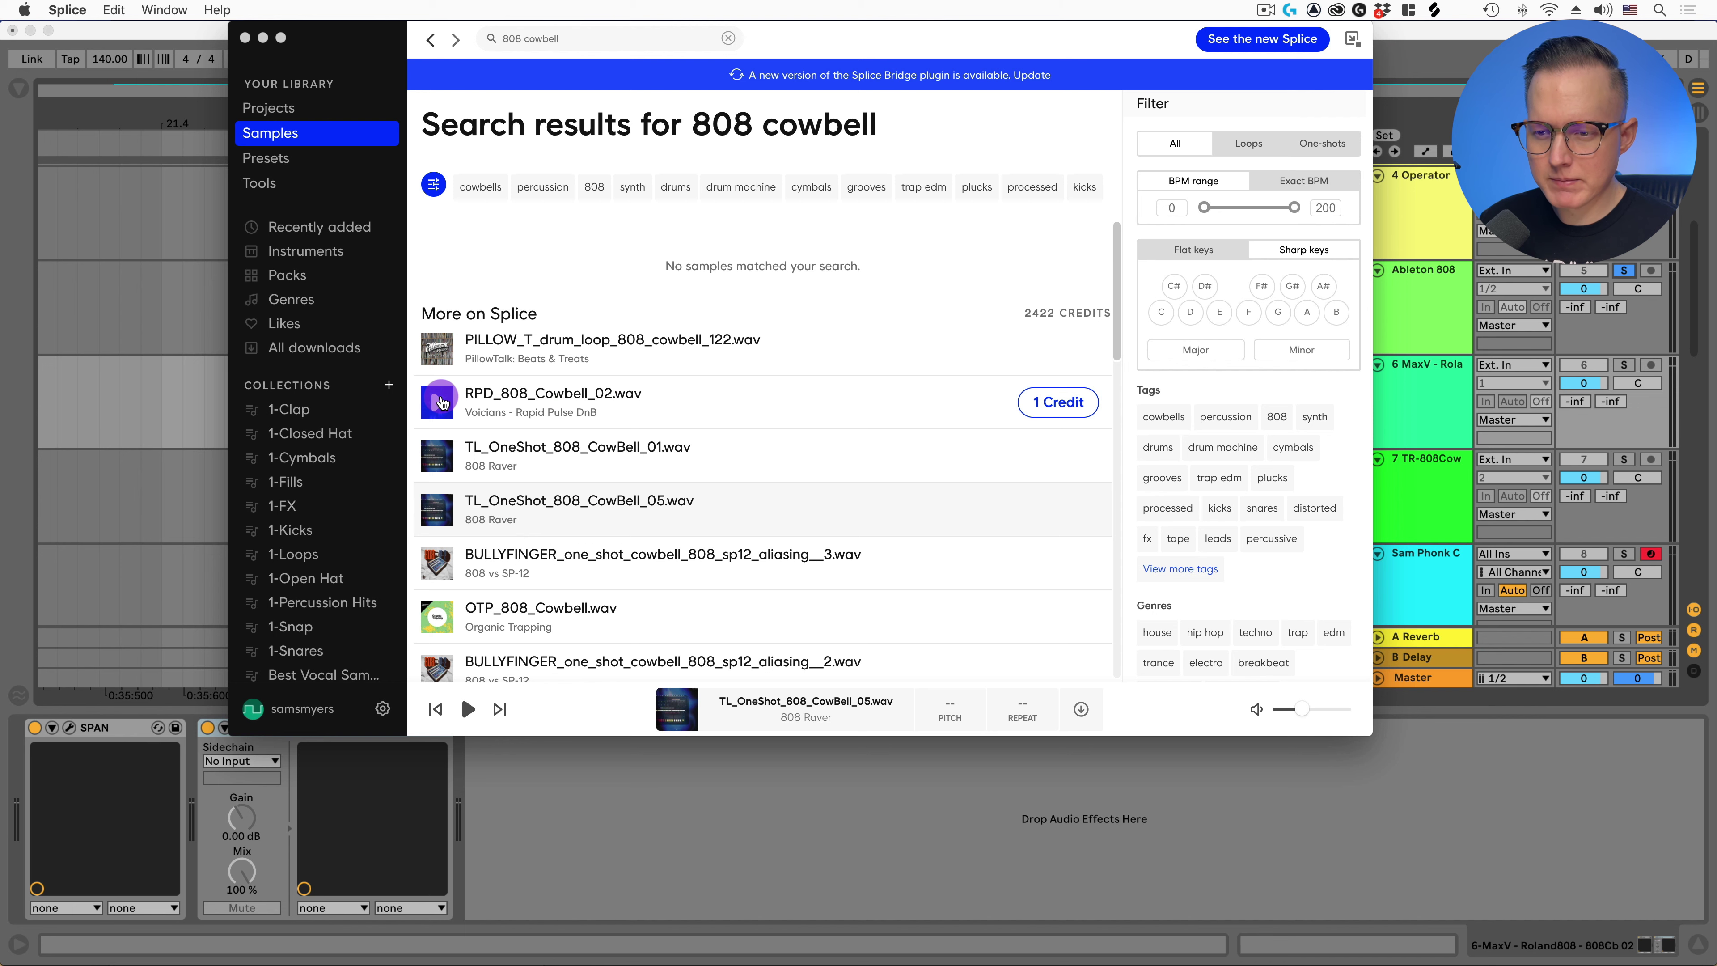
# Step: Preview TL_OneShot_808_CowBell_01 and RPD_808_Cowbell_02, then return to Ableton and select the MaxV clip
pyautogui.press('space')
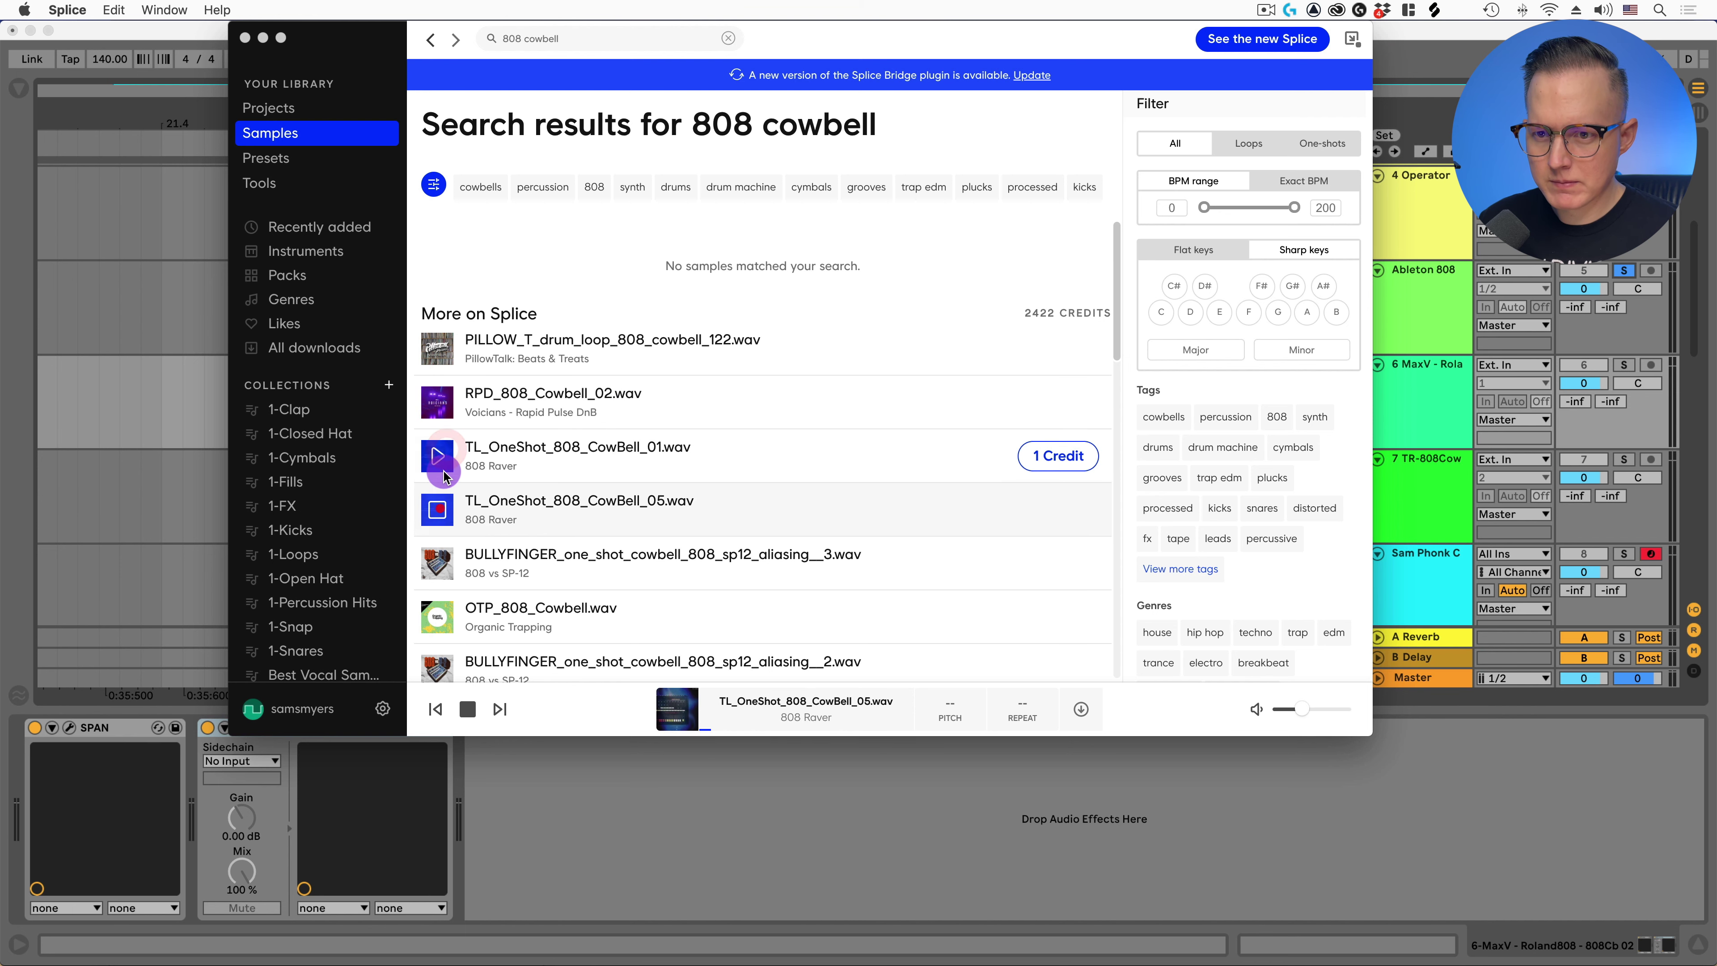
pyautogui.click(444, 476)
pyautogui.click(434, 402)
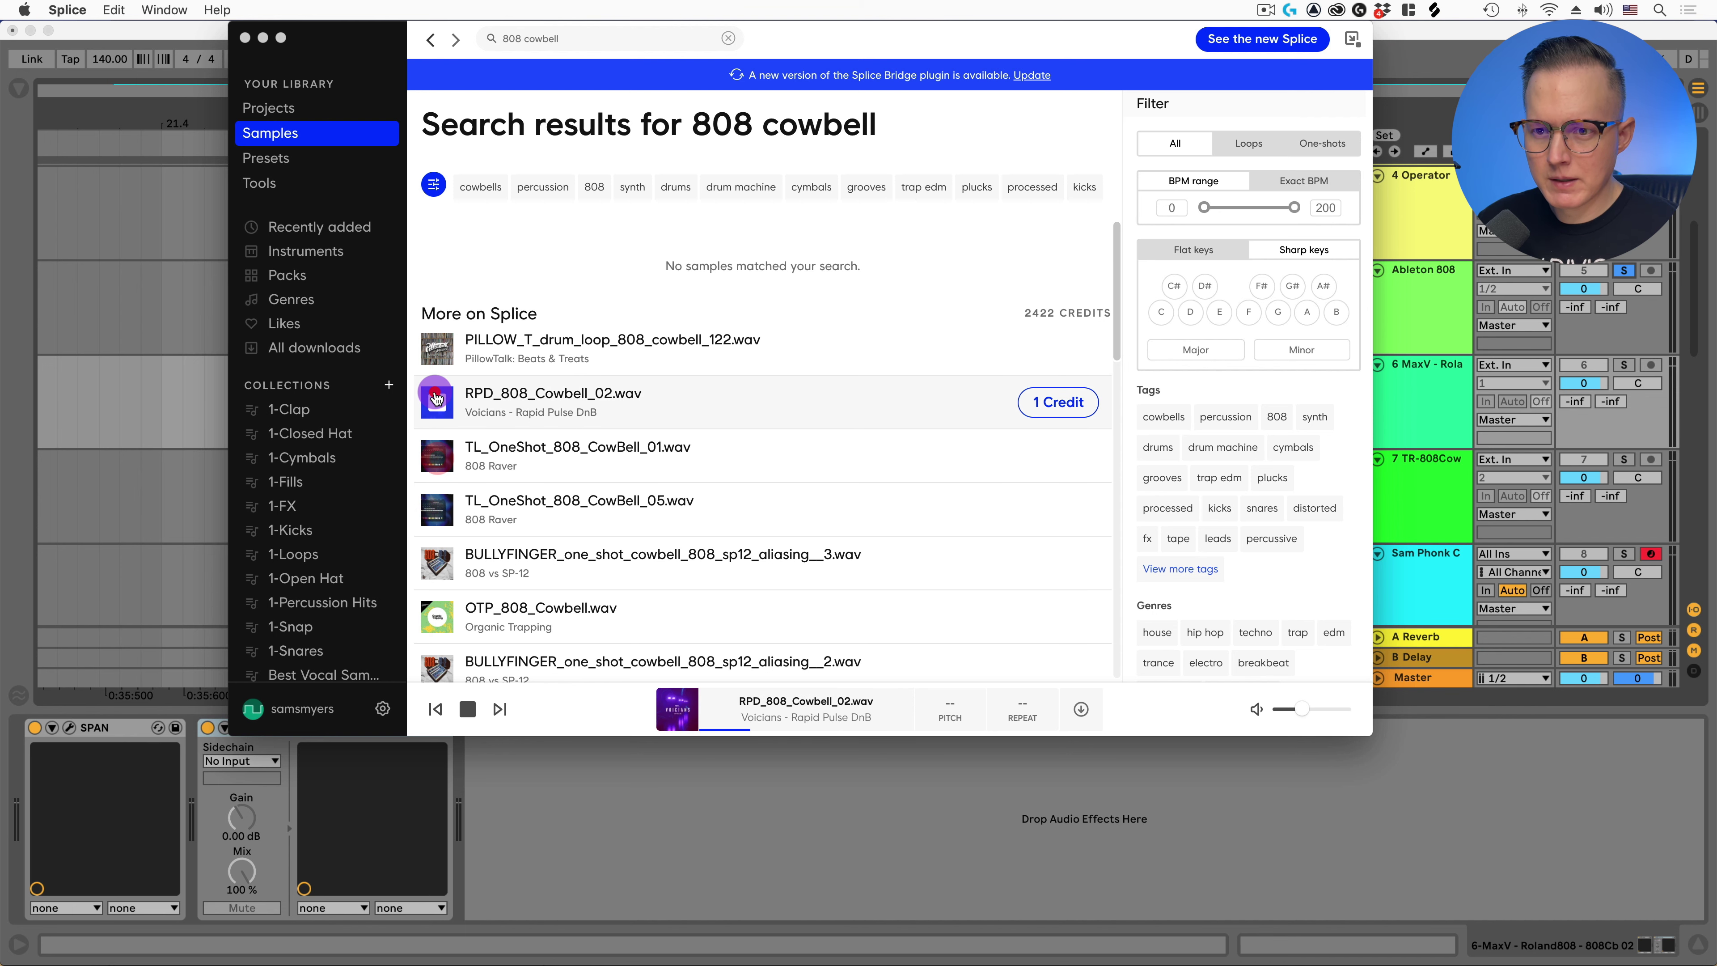
pyautogui.click(181, 371)
pyautogui.click(477, 292)
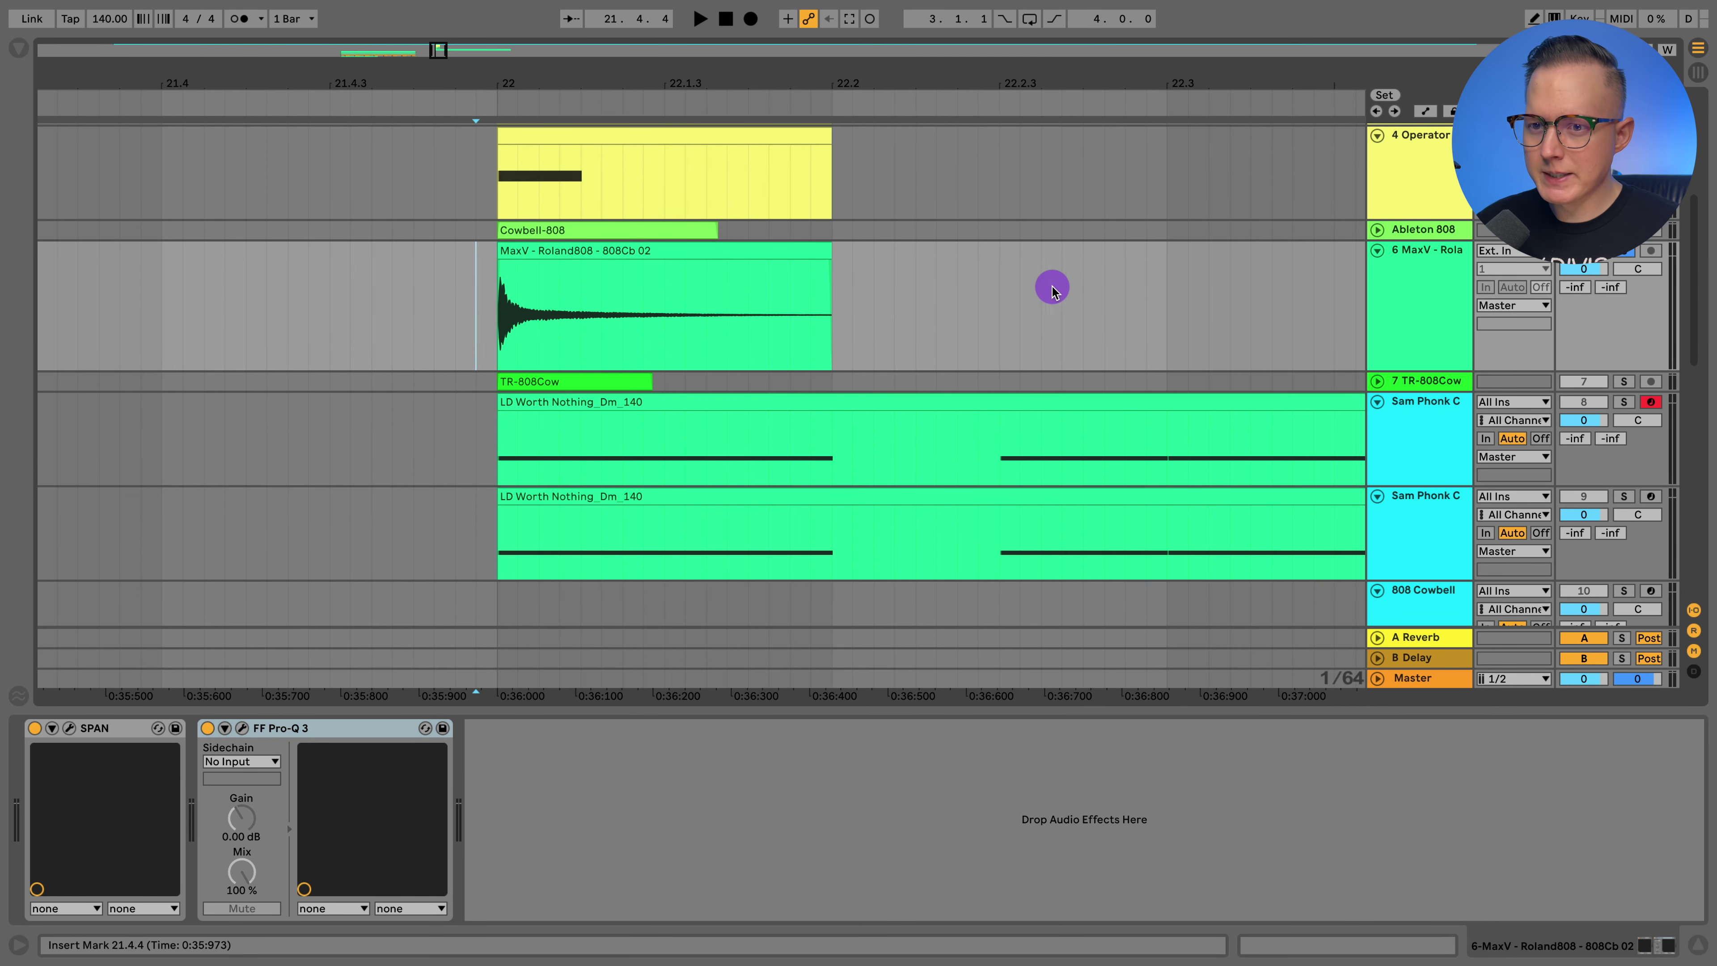
# Step: Play the MaxV cowbell and hold its SPAN spectrum, peaking near 562 Hz and 821 Hz
pyautogui.press('space')
pyautogui.press('space')
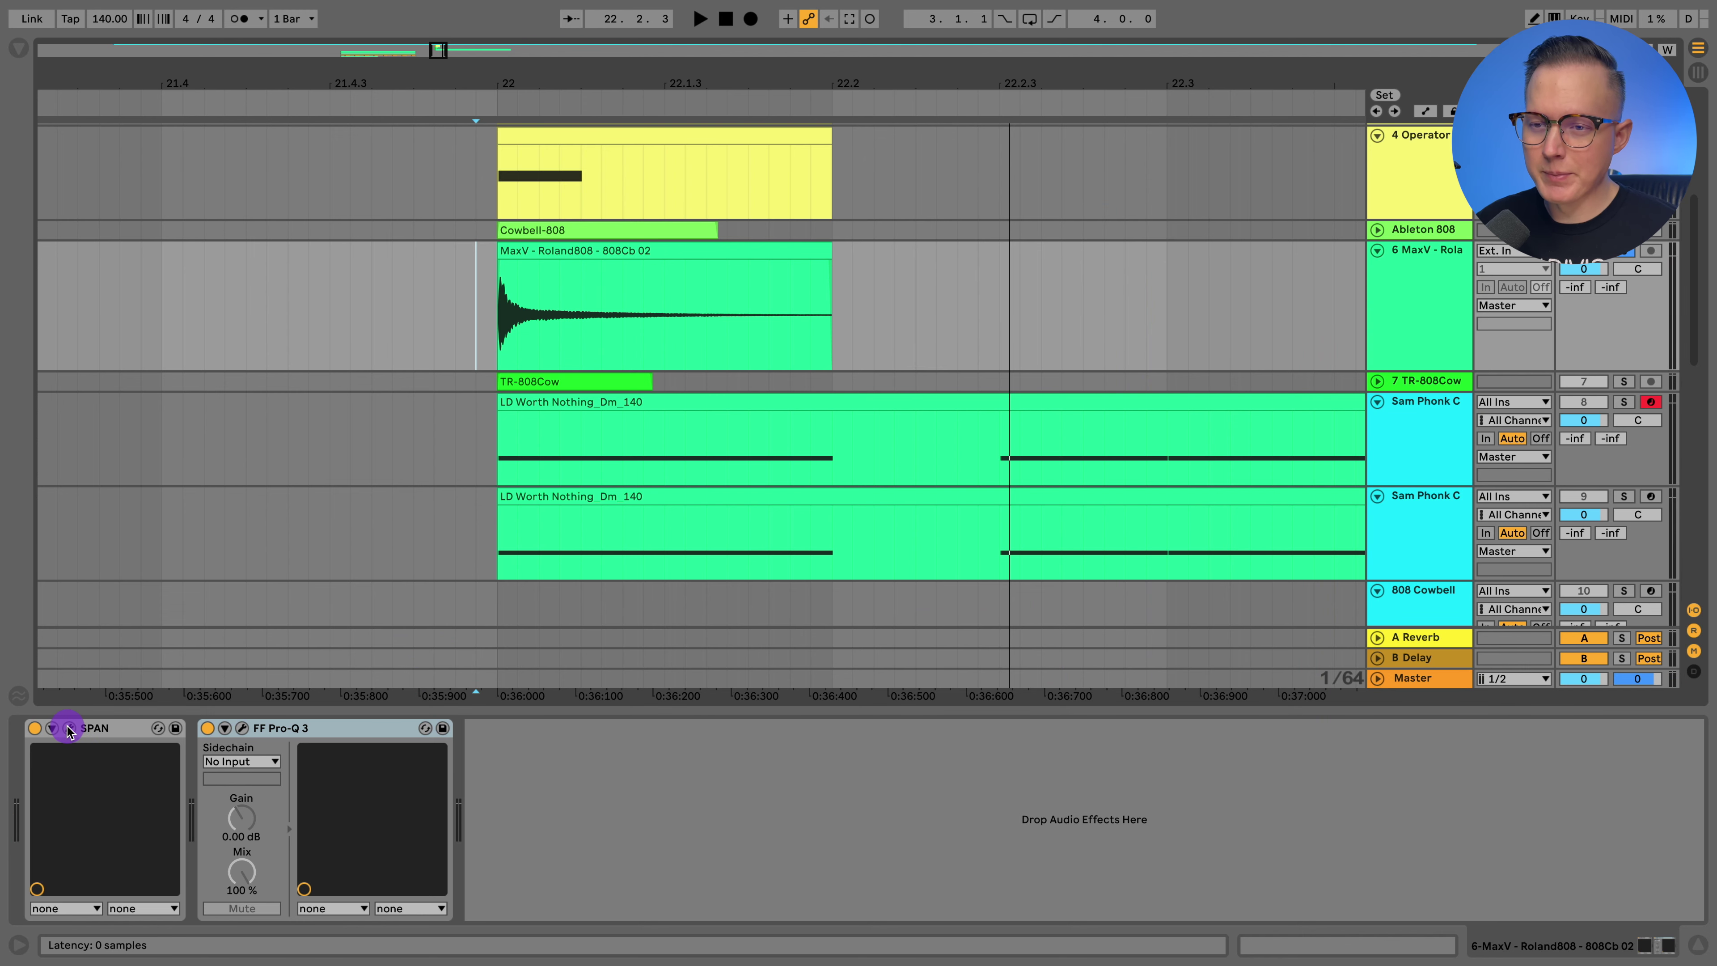
pyautogui.click(67, 729)
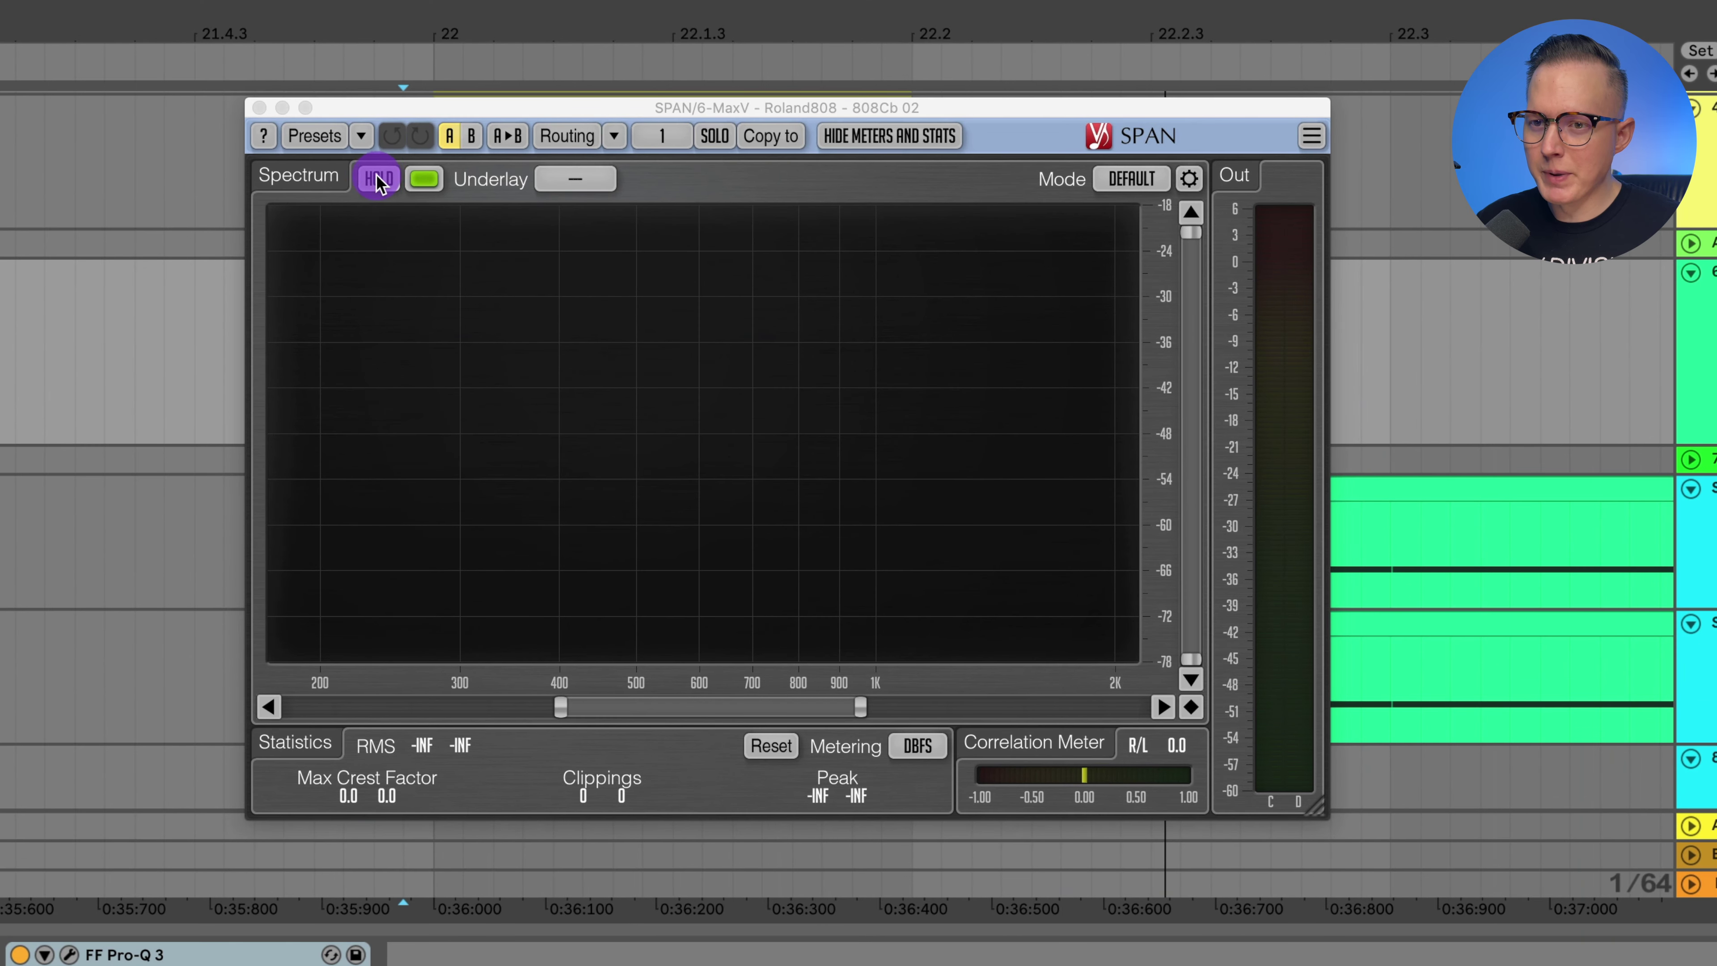
pyautogui.click(389, 191)
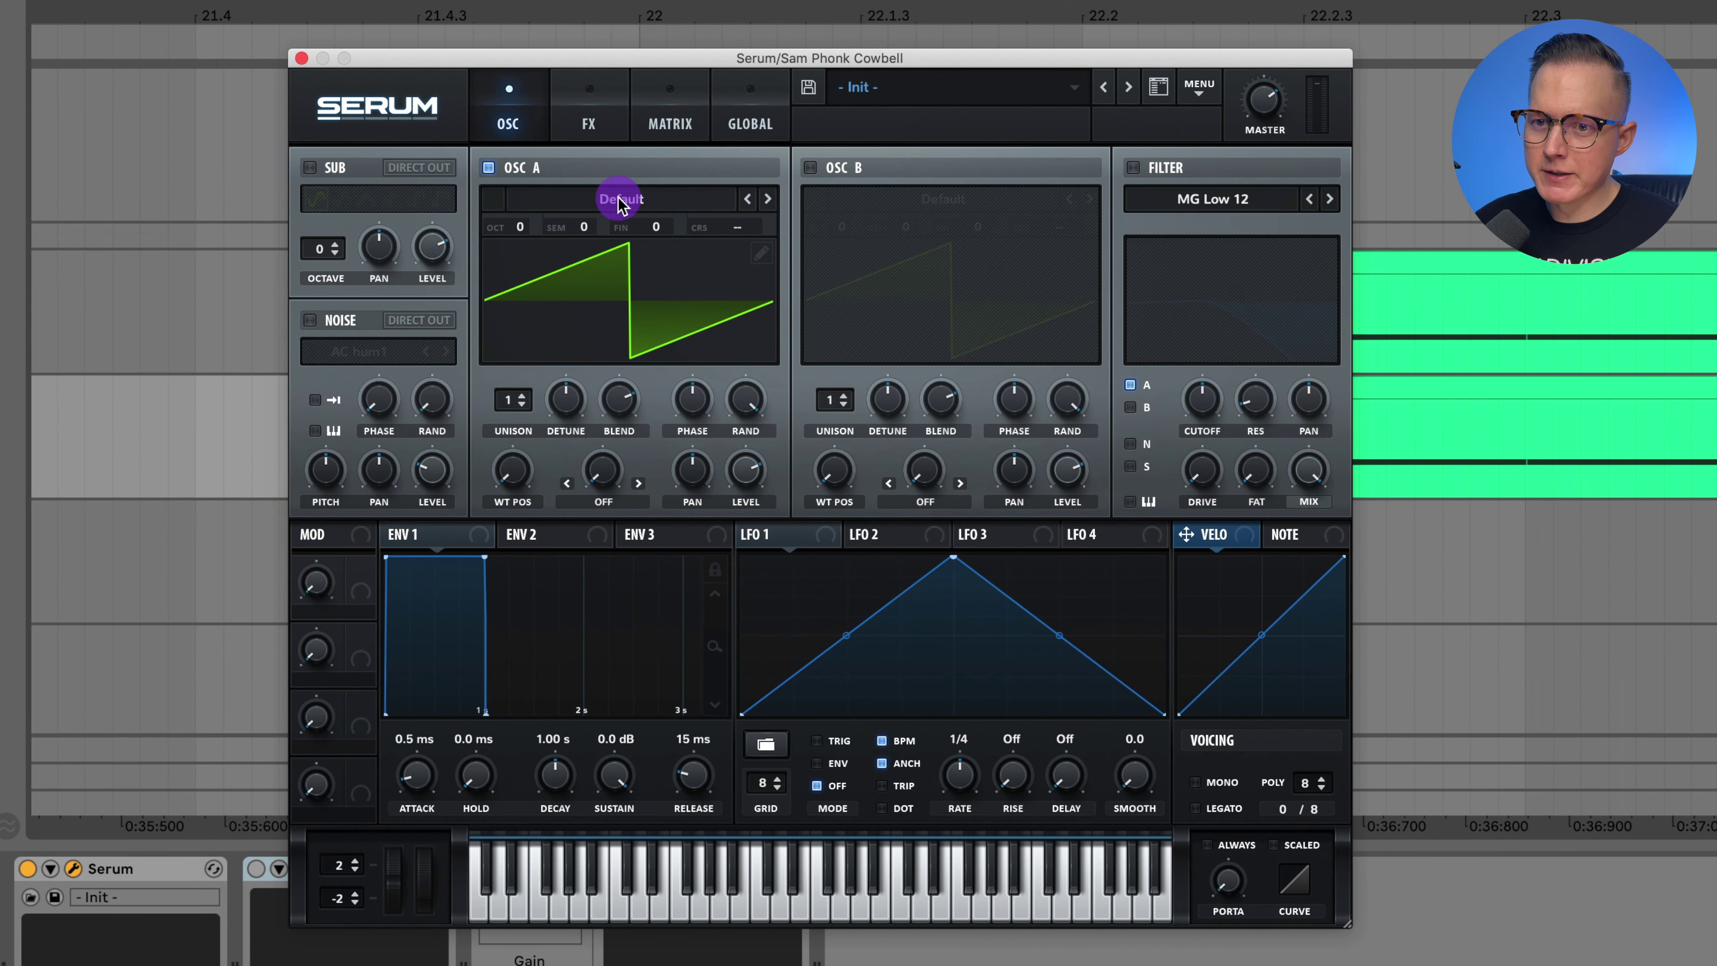
# Step: Load Basic Shapes into oscillator A, morph it to square and raise it one octave
pyautogui.click(619, 200)
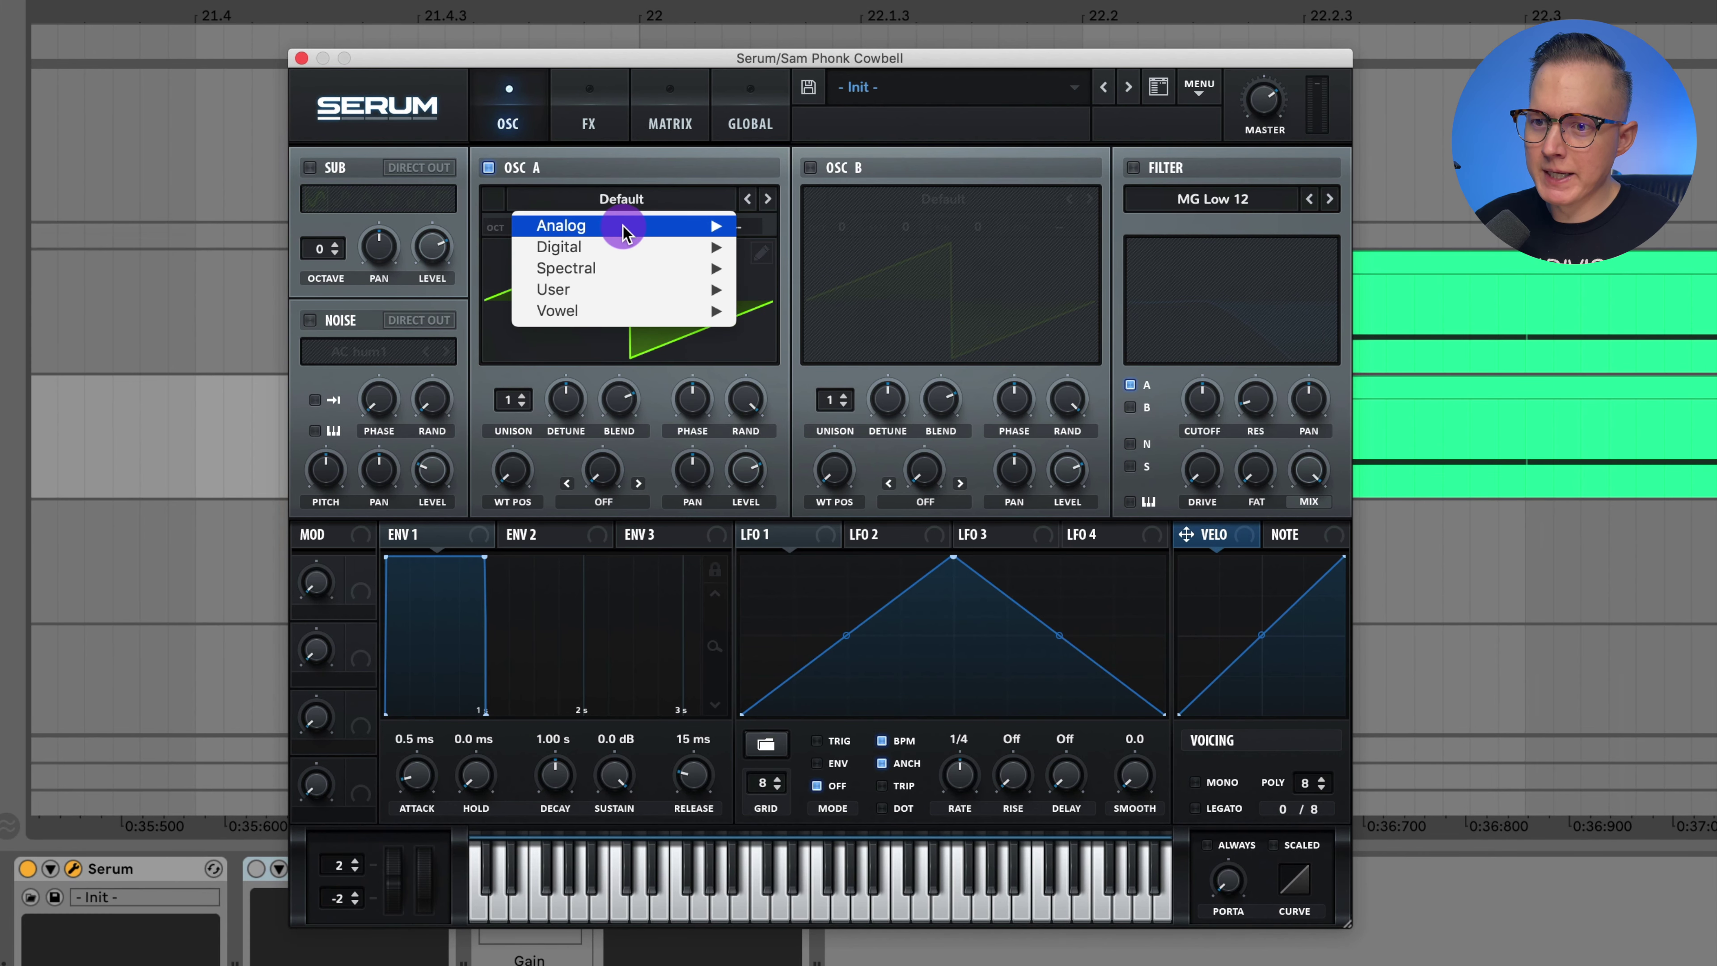
pyautogui.moveTo(622, 224)
pyautogui.click(851, 332)
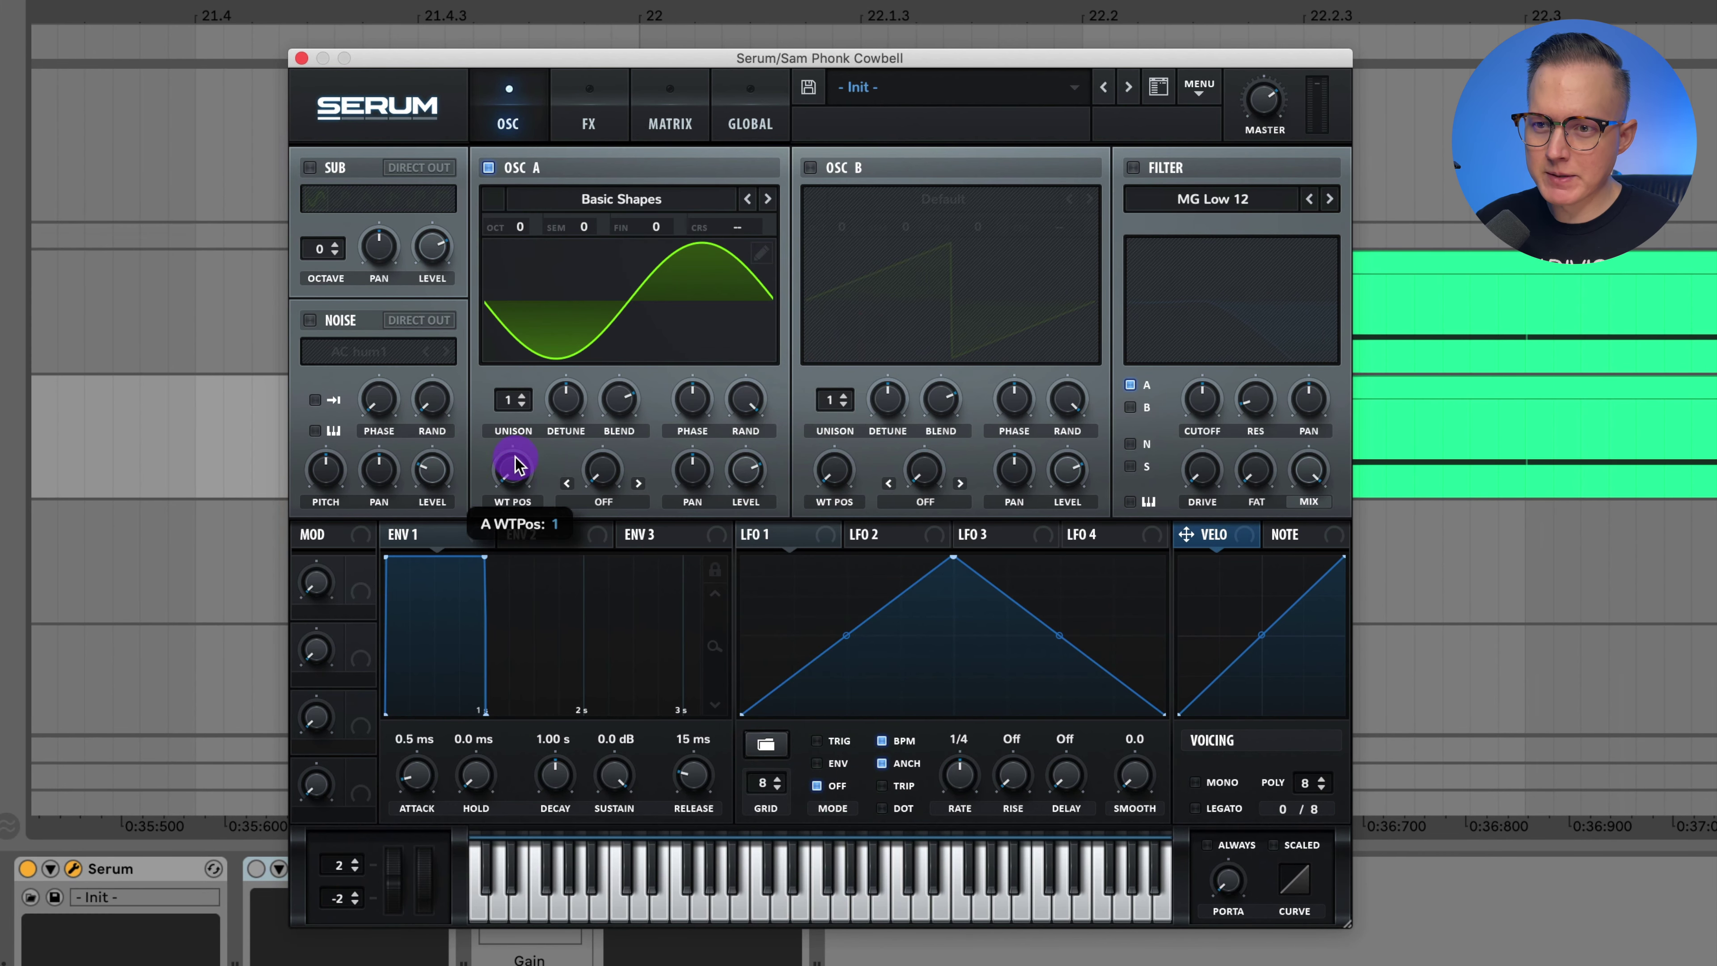
pyautogui.moveTo(516, 446); pyautogui.dragTo(551, 375)
pyautogui.moveTo(518, 228); pyautogui.dragTo(525, 211)
# Step: Enable oscillator B as a Basic Shapes square tuned +1 octave and +7 semitones
pyautogui.click(857, 170)
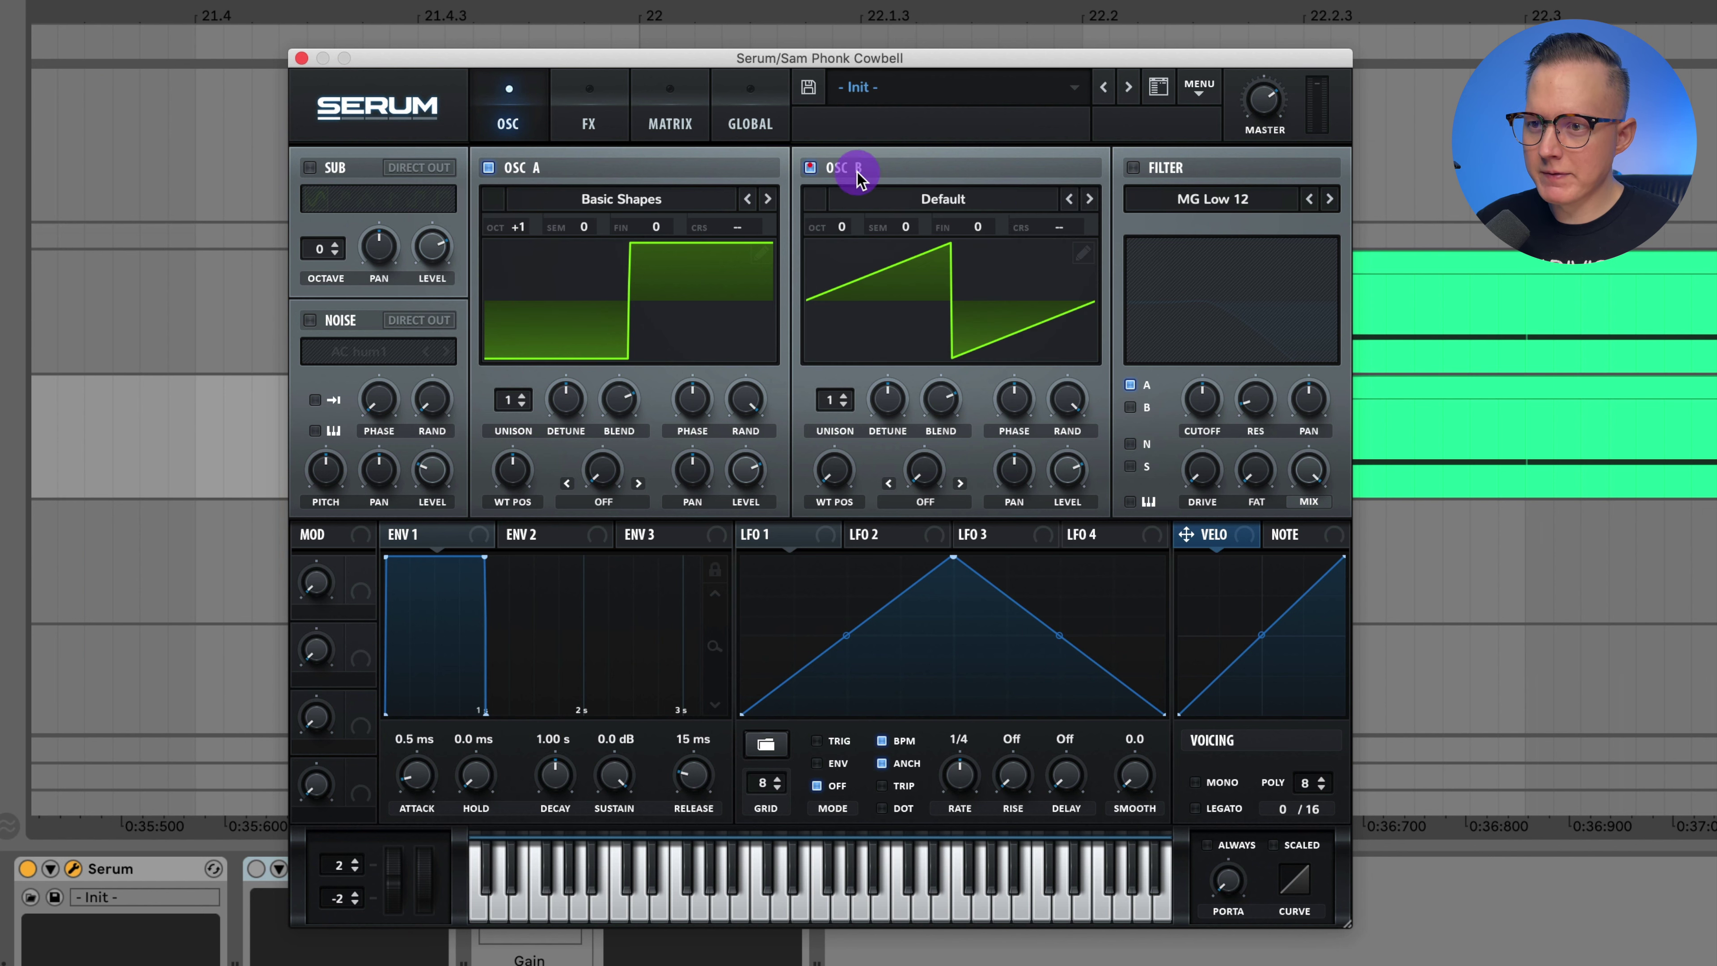
pyautogui.click(982, 201)
pyautogui.moveTo(1028, 226)
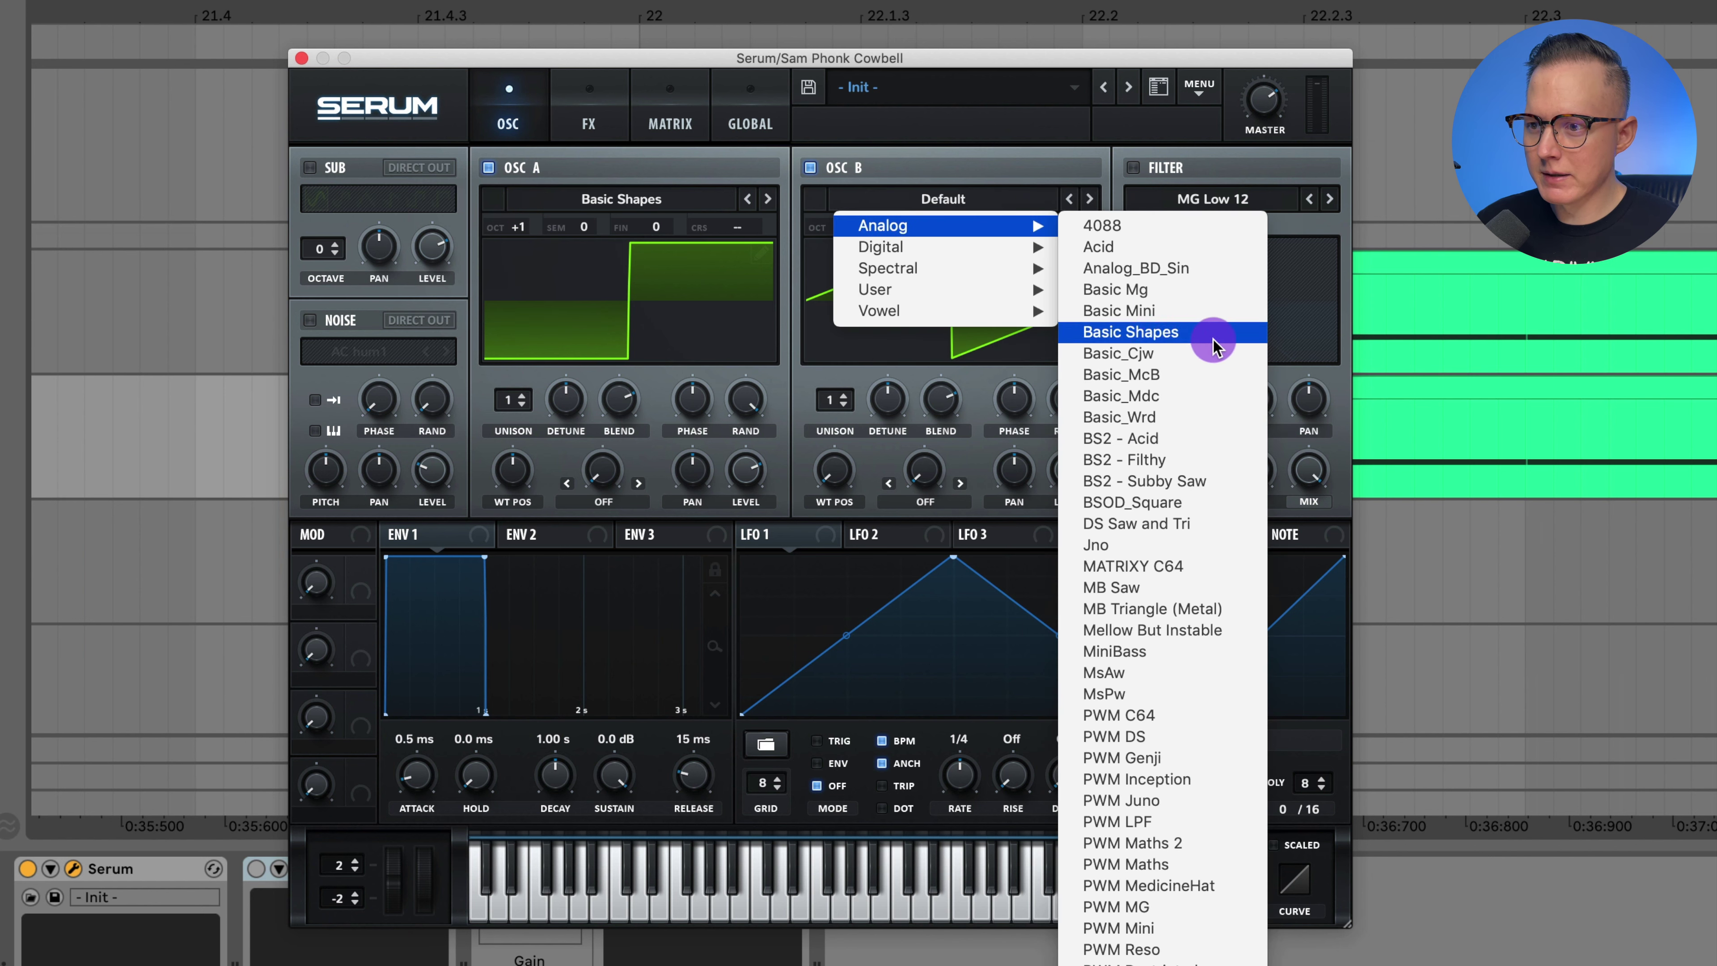
pyautogui.click(1109, 332)
pyautogui.moveTo(838, 476); pyautogui.dragTo(874, 395)
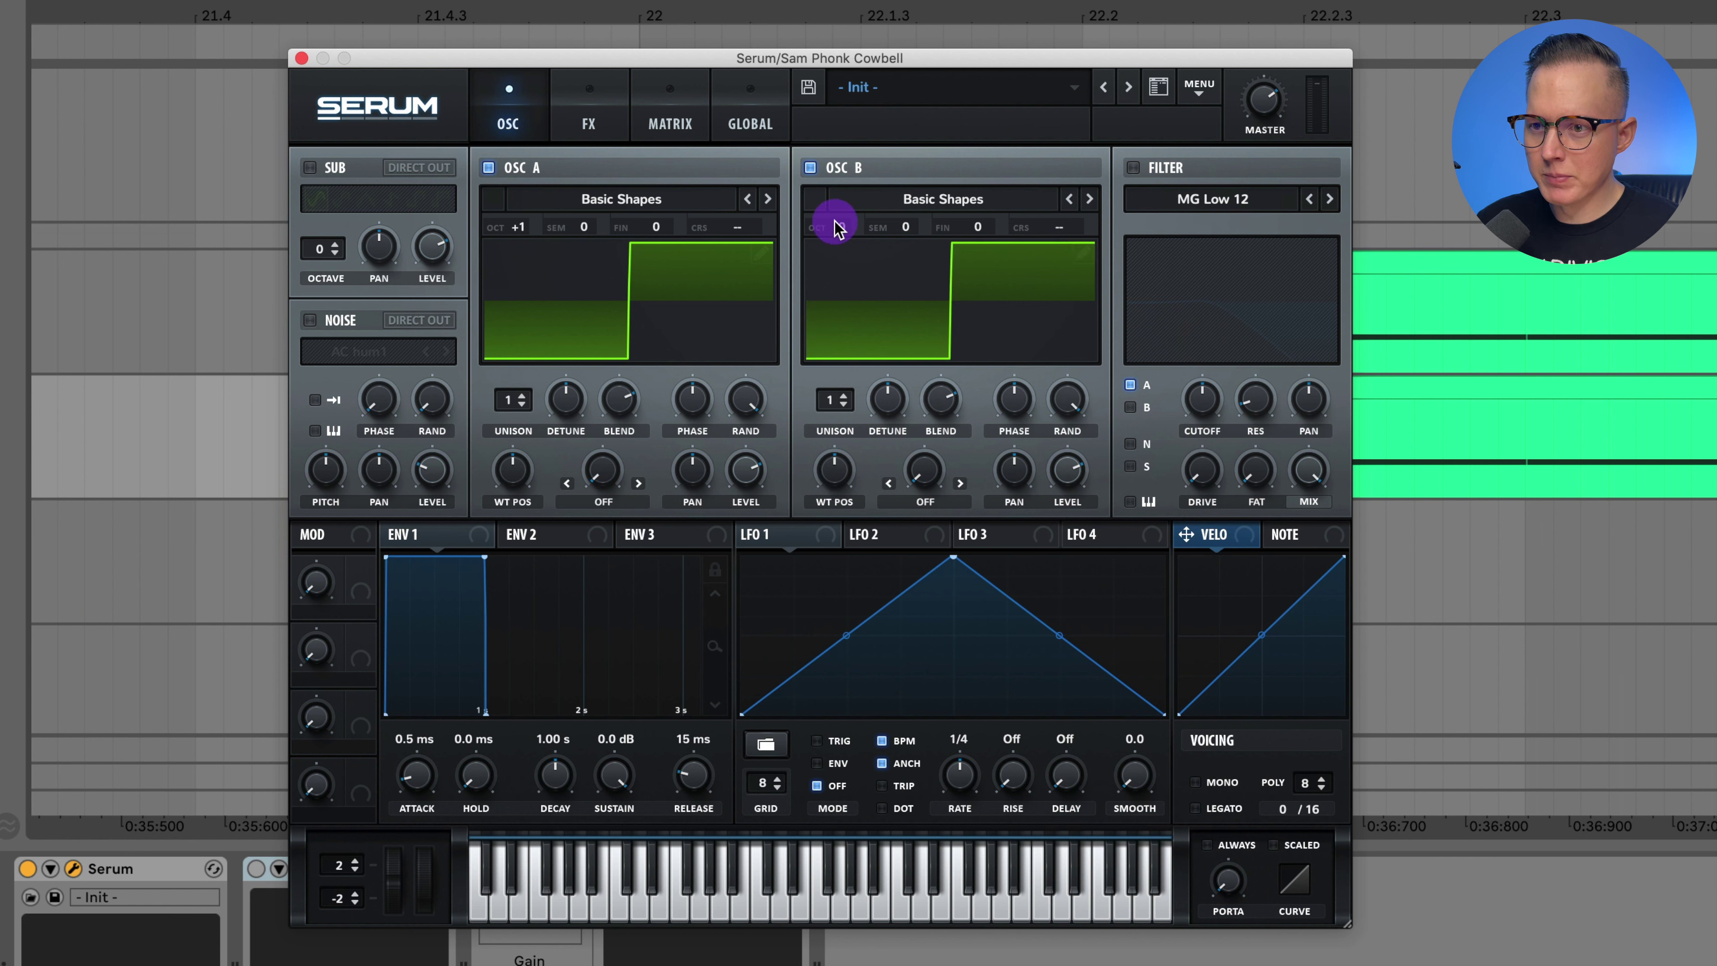
pyautogui.moveTo(838, 226); pyautogui.dragTo(944, 177)
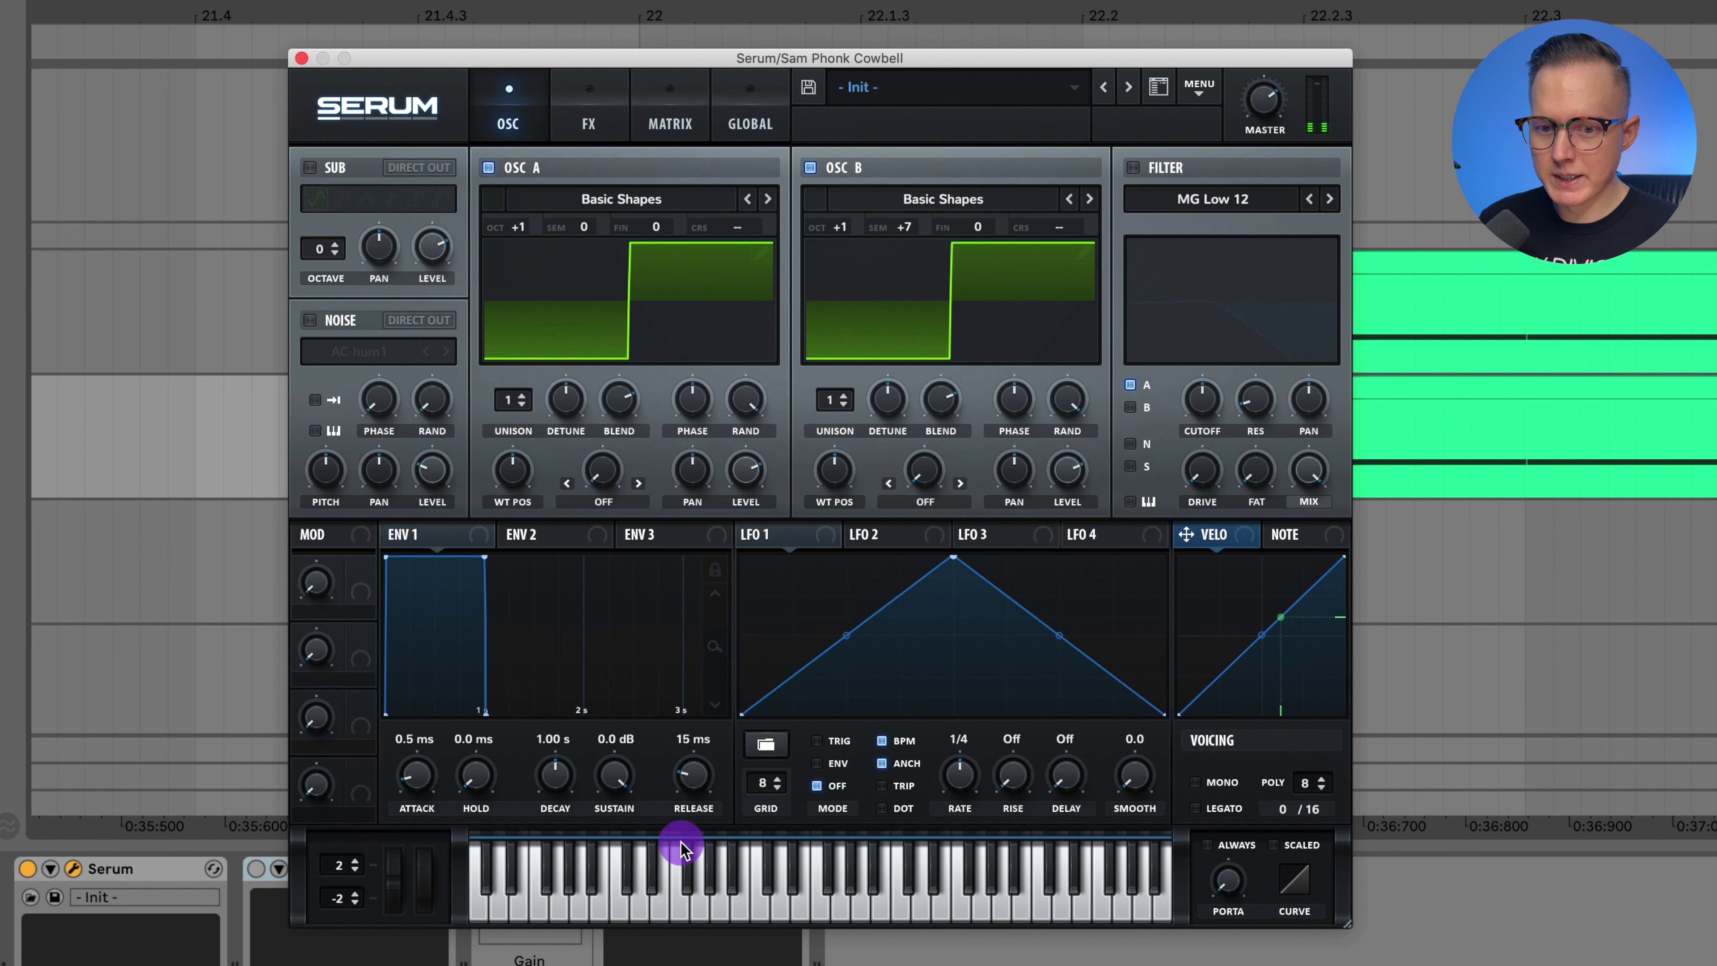
# Step: Switch on SPAN and hold the Serum cowbell's spectrum, showing peaks near 500 Hz and 830 Hz
pyautogui.click(302, 58)
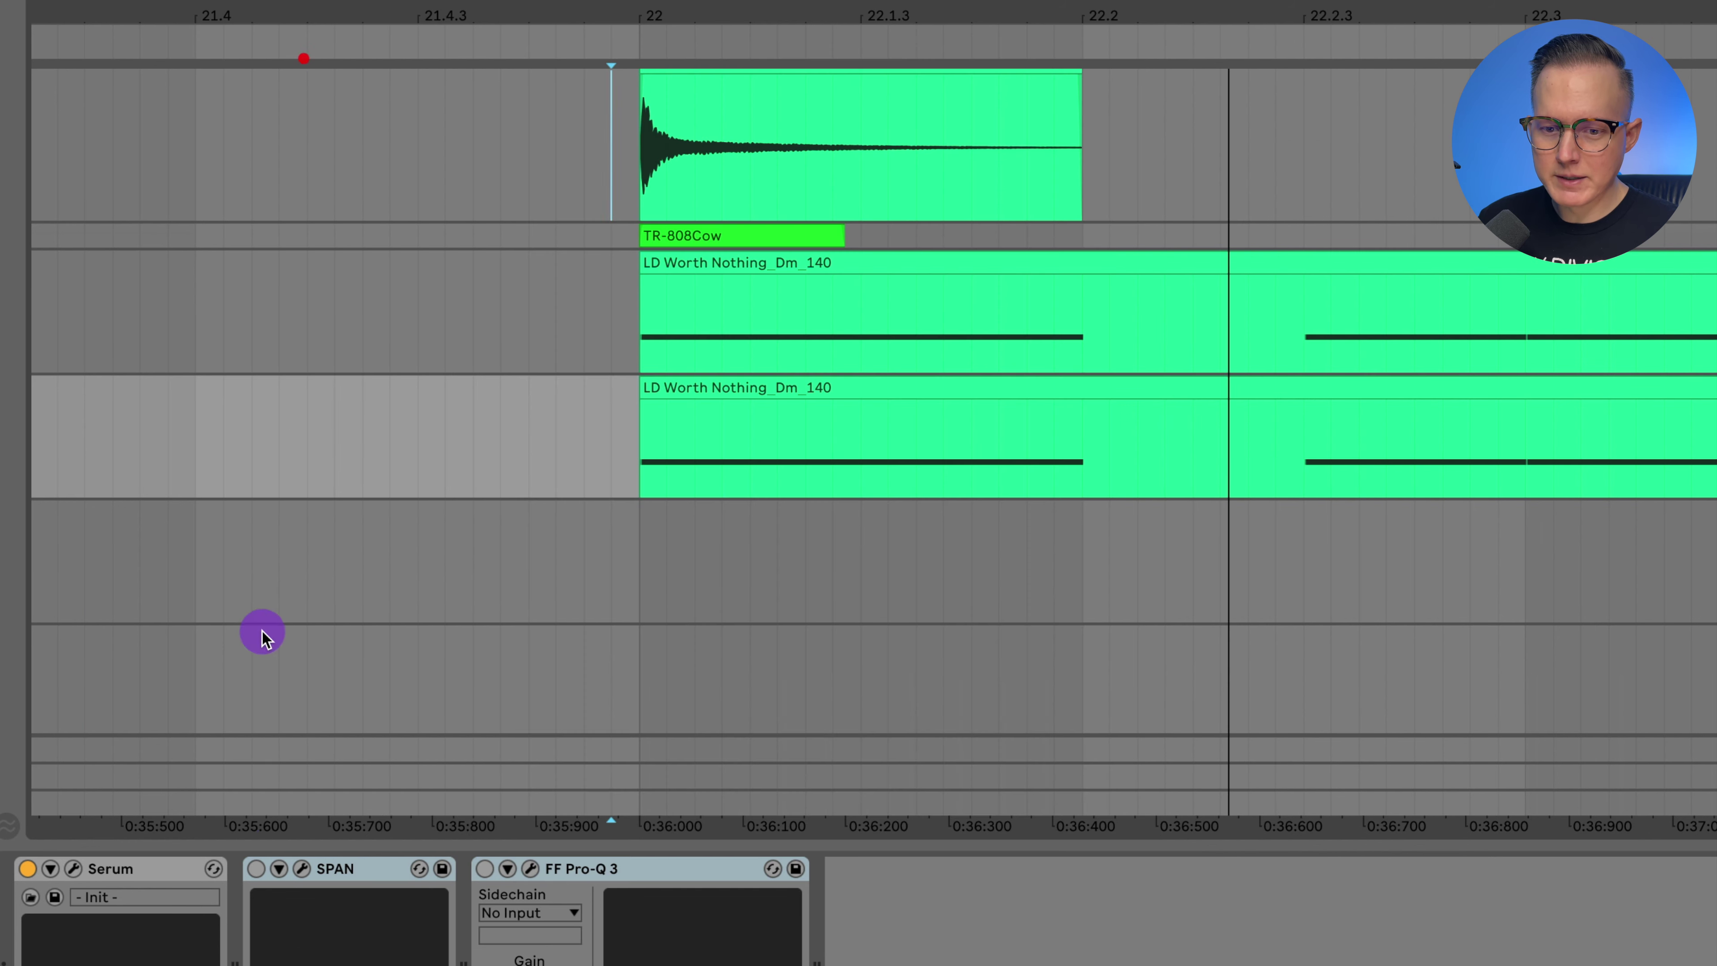
pyautogui.click(256, 869)
pyautogui.click(301, 868)
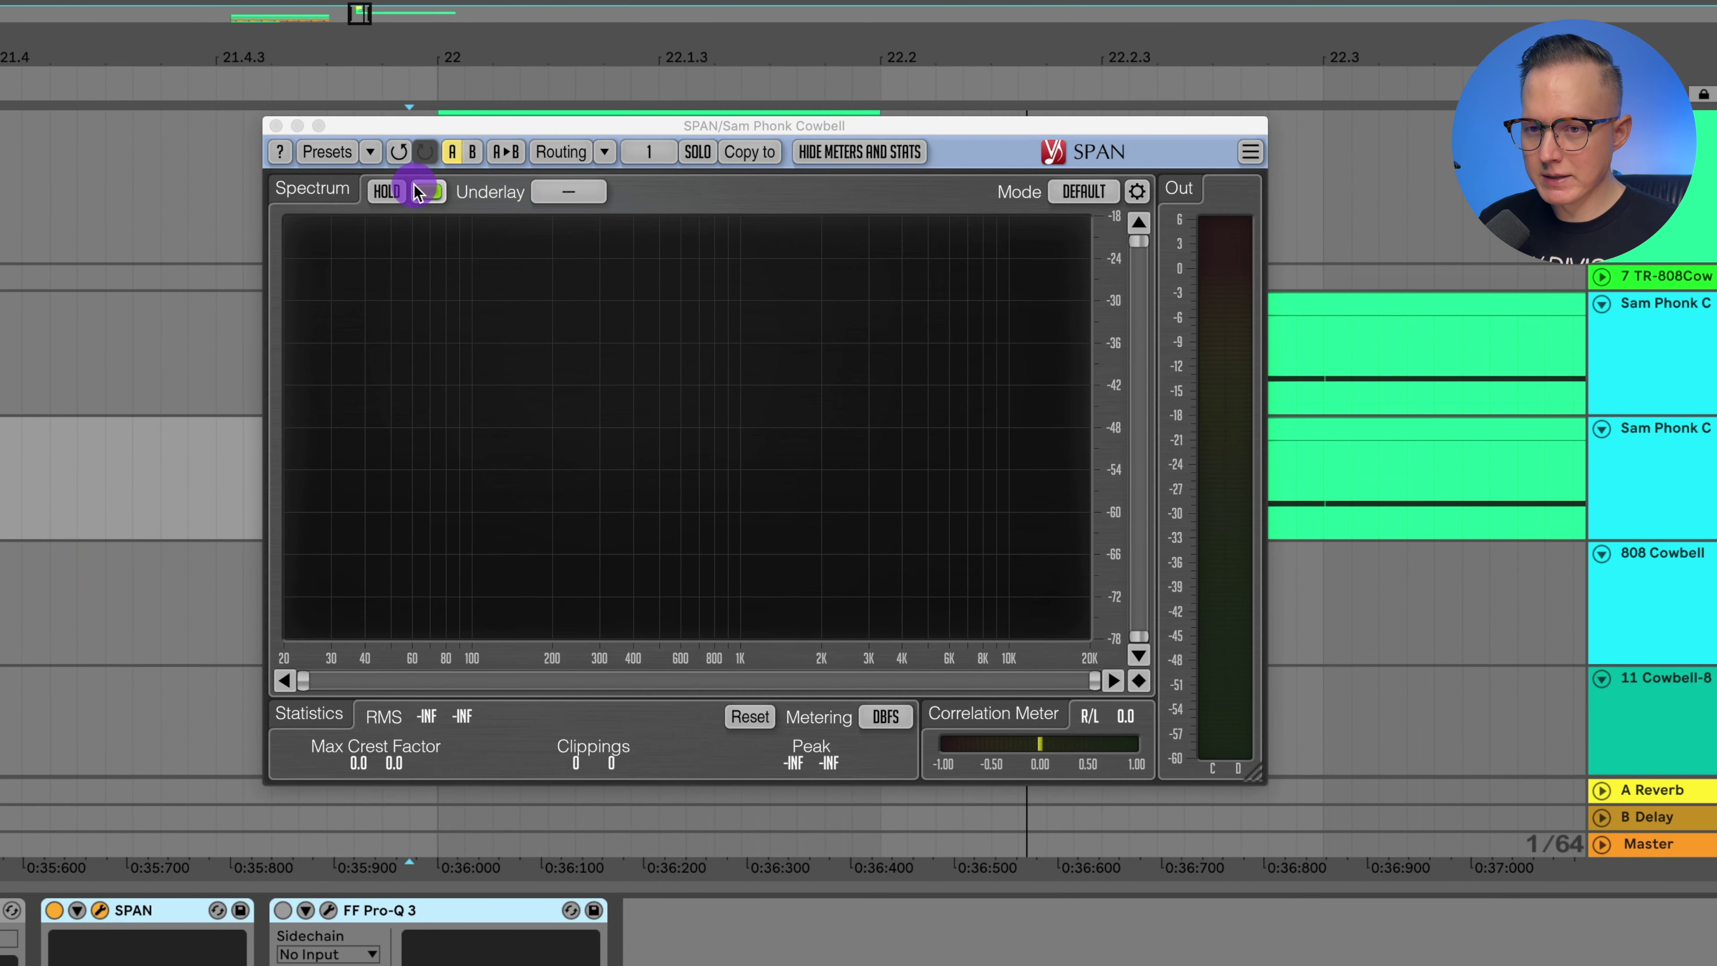
pyautogui.click(386, 192)
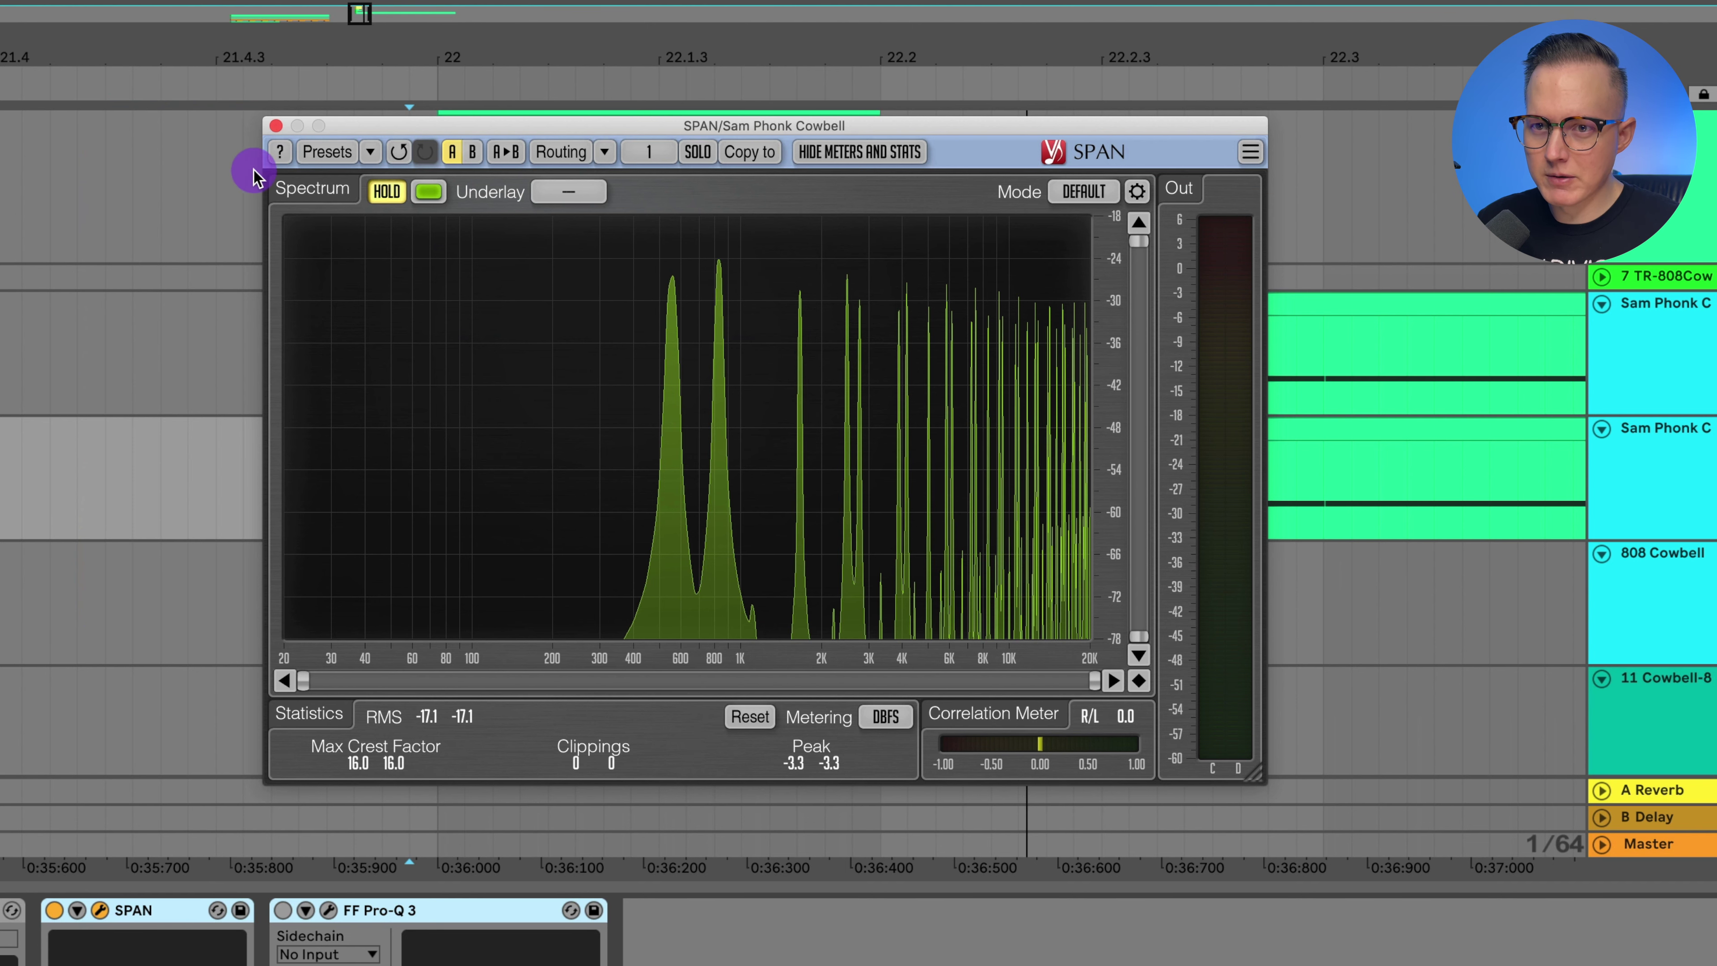
pyautogui.click(276, 126)
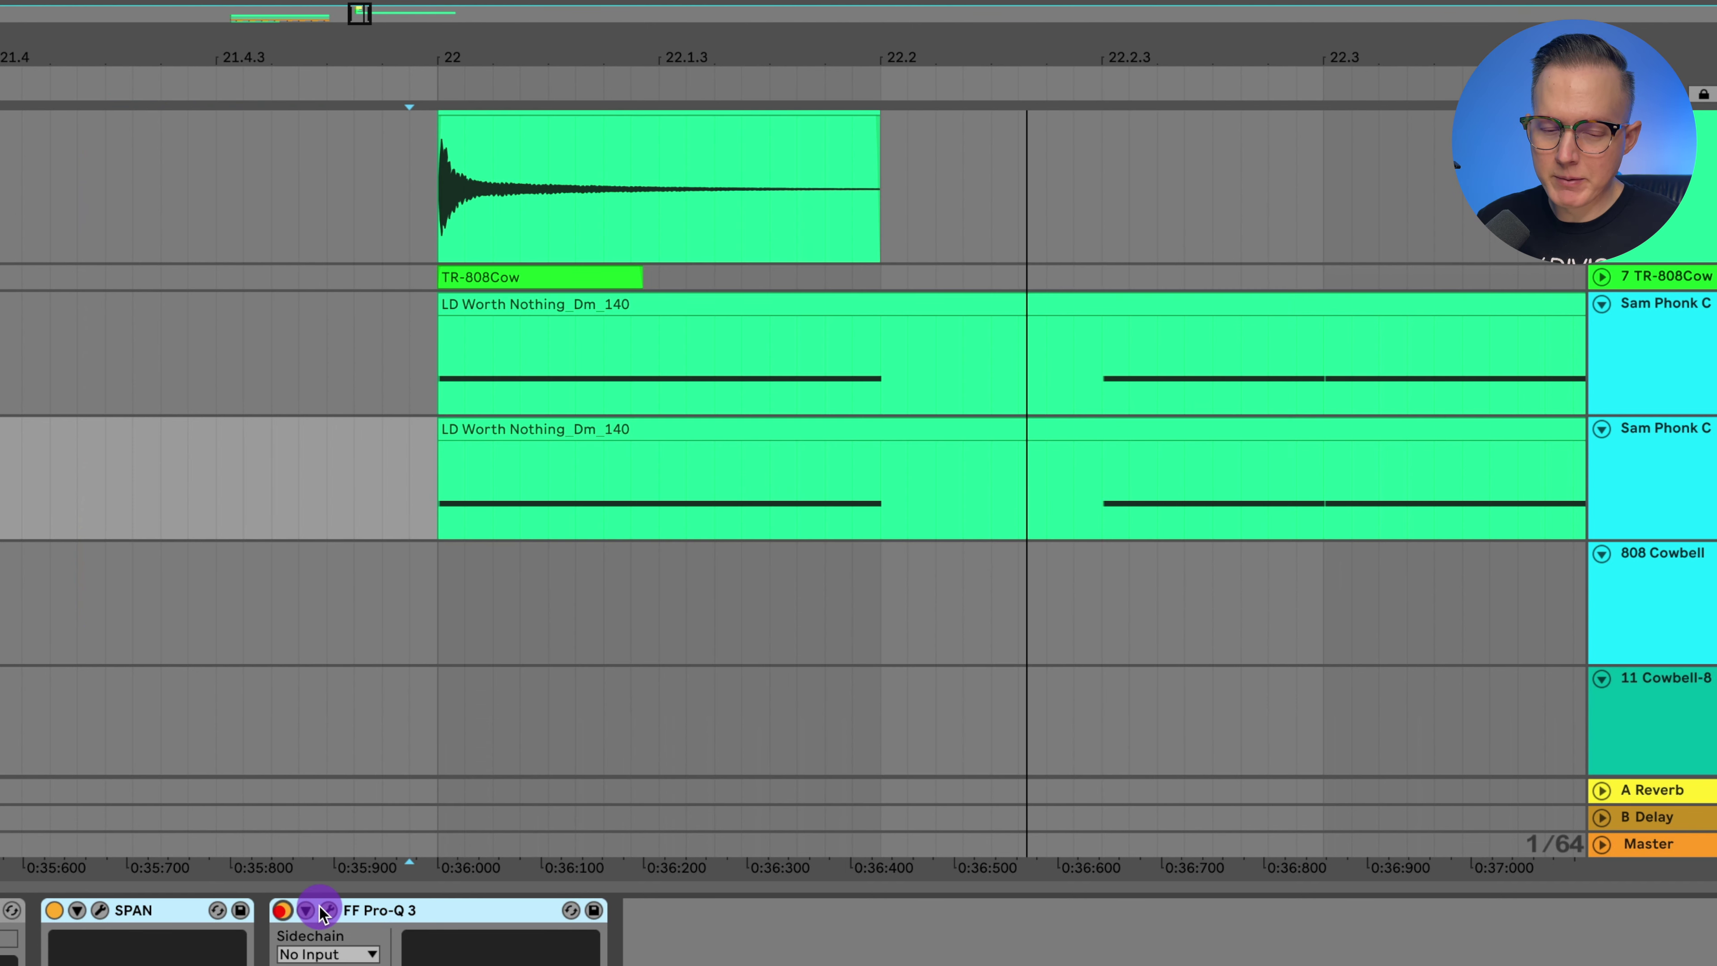
# Step: Enable FF Pro-Q 3 and fine-tune Serum's oscillator A to -7 cents, B to 18 cents
pyautogui.click(281, 911)
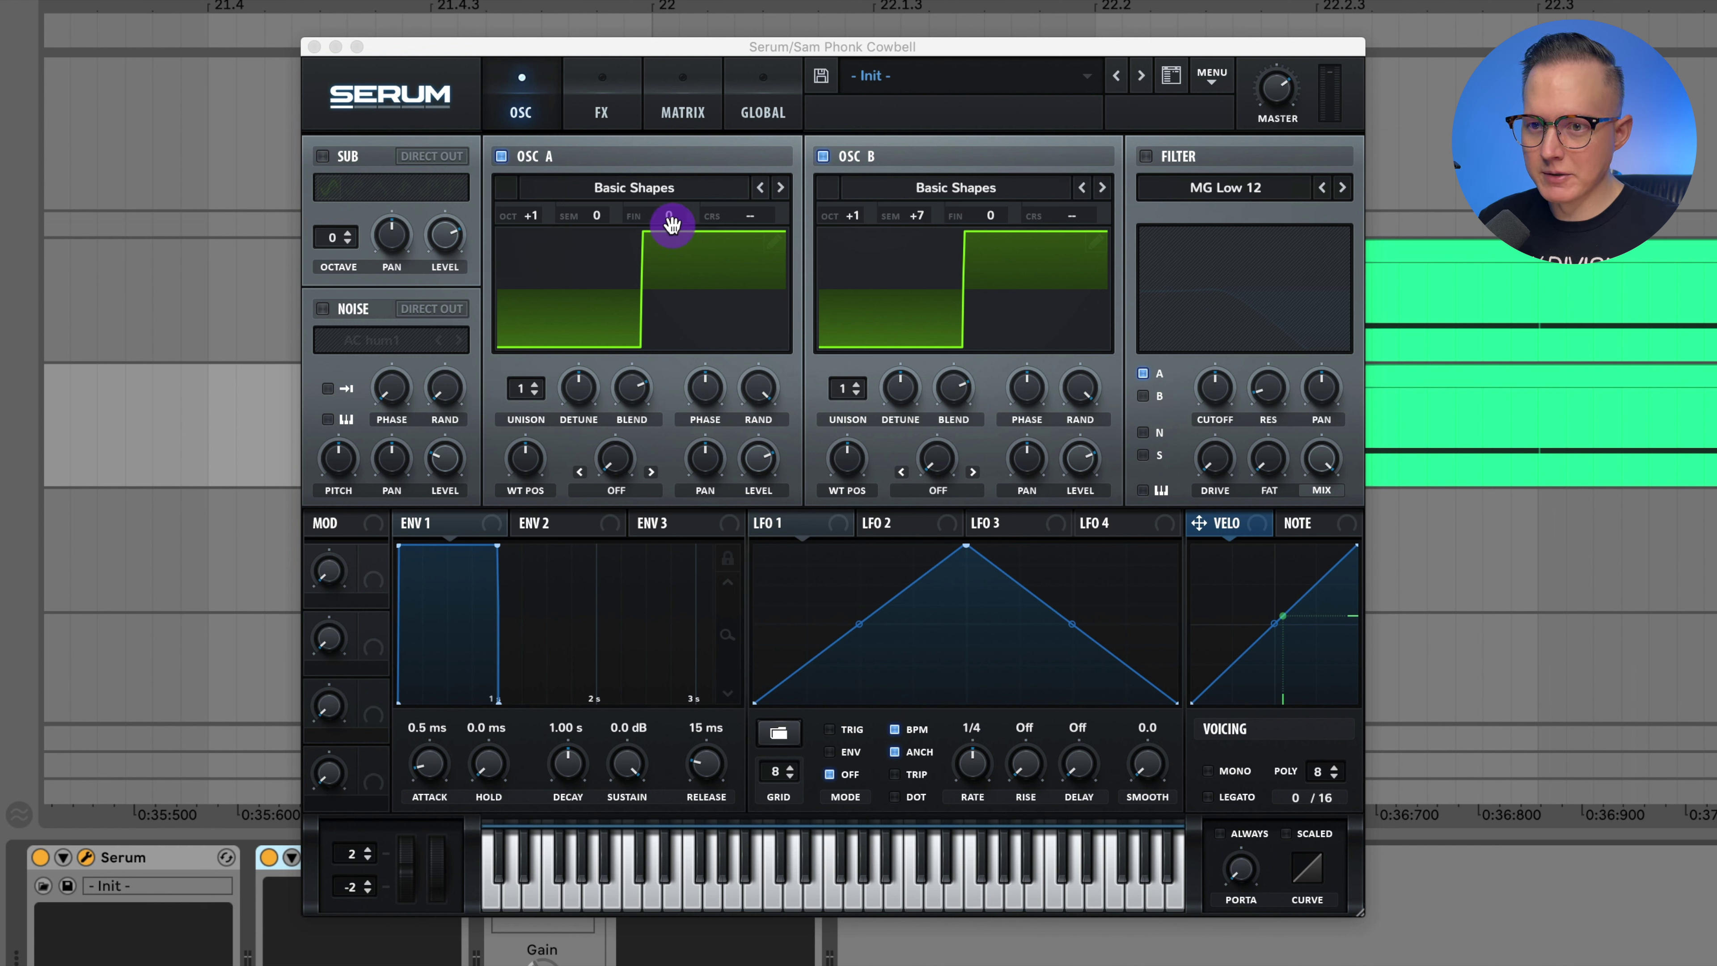
pyautogui.moveTo(670, 221); pyautogui.dragTo(676, 238)
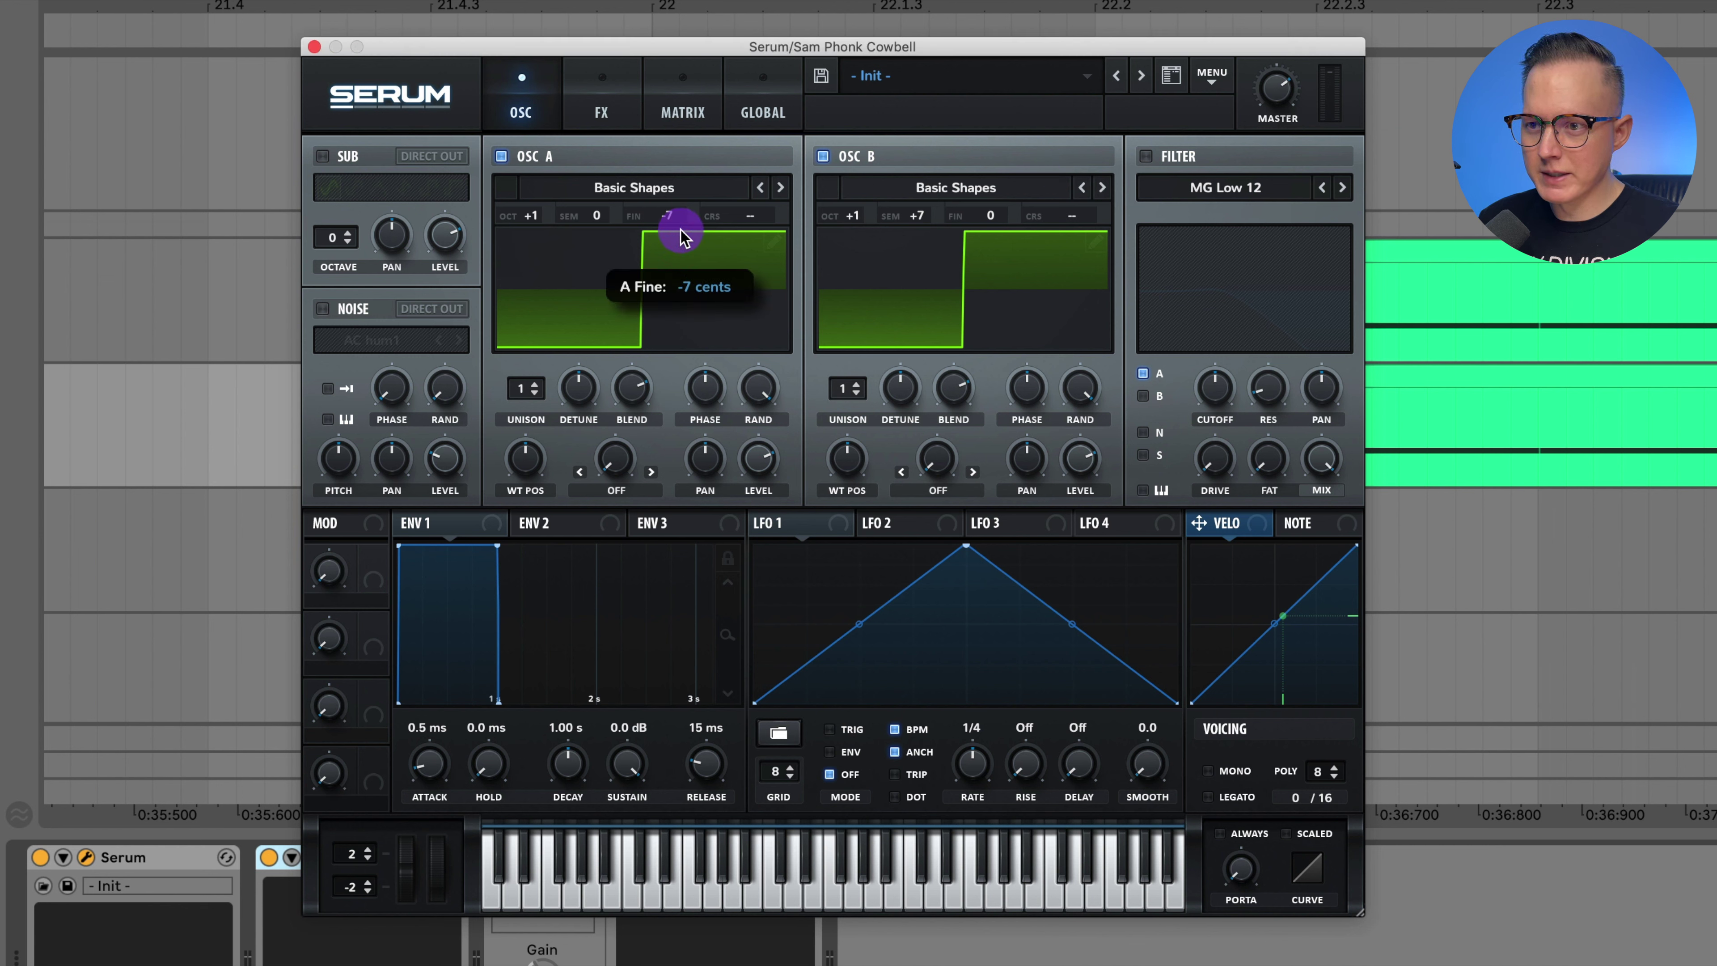
pyautogui.moveTo(989, 213); pyautogui.dragTo(1006, 200)
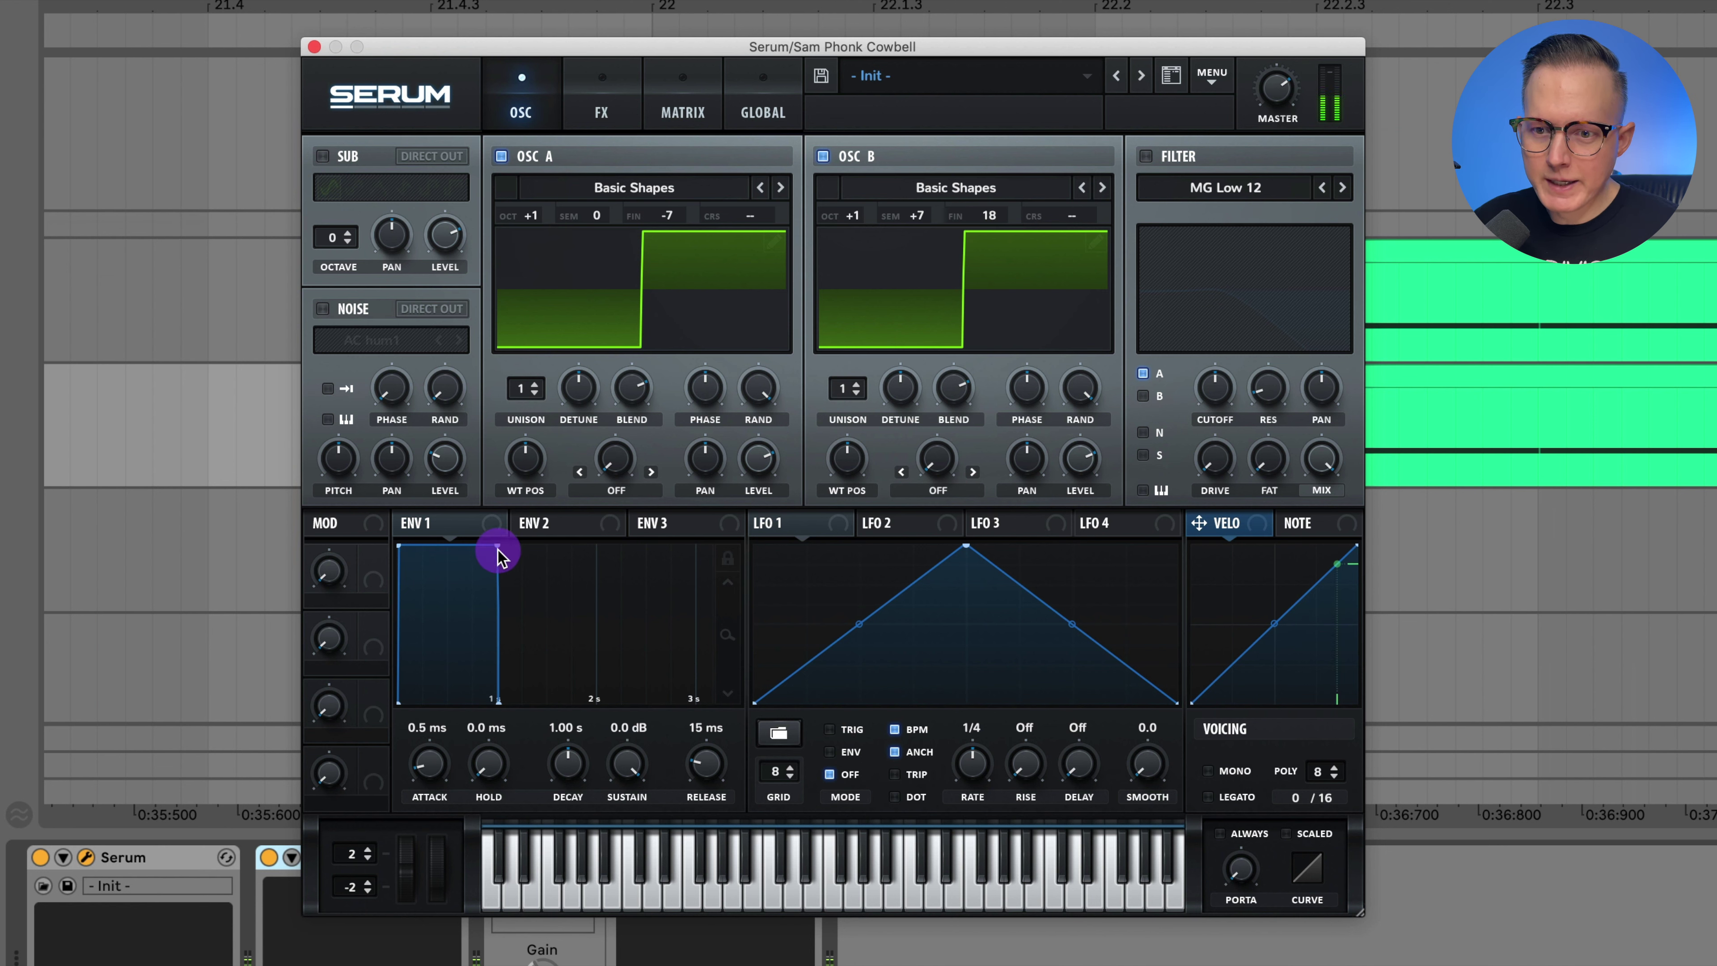
# Step: Shape Serum's ENV 1 to 561 ms decay, -27.5 dB sustain and 279 ms release
pyautogui.moveTo(495, 547); pyautogui.dragTo(453, 660)
pyautogui.moveTo(725, 635); pyautogui.dragTo(568, 764)
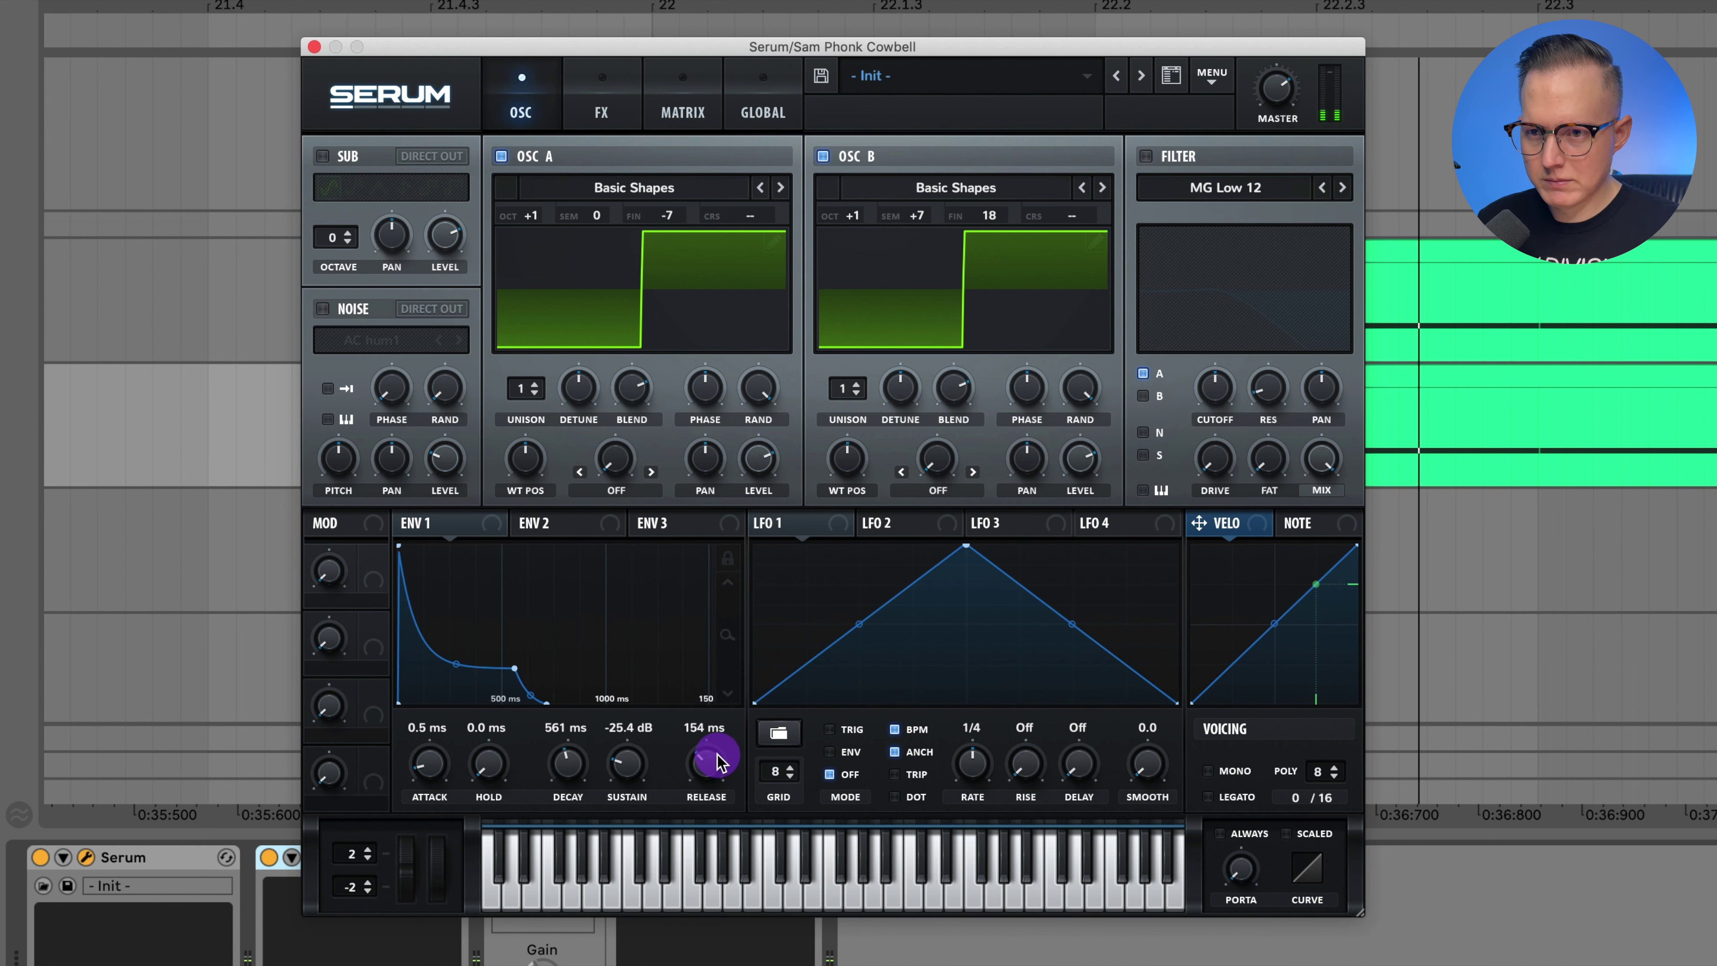
pyautogui.click(736, 380)
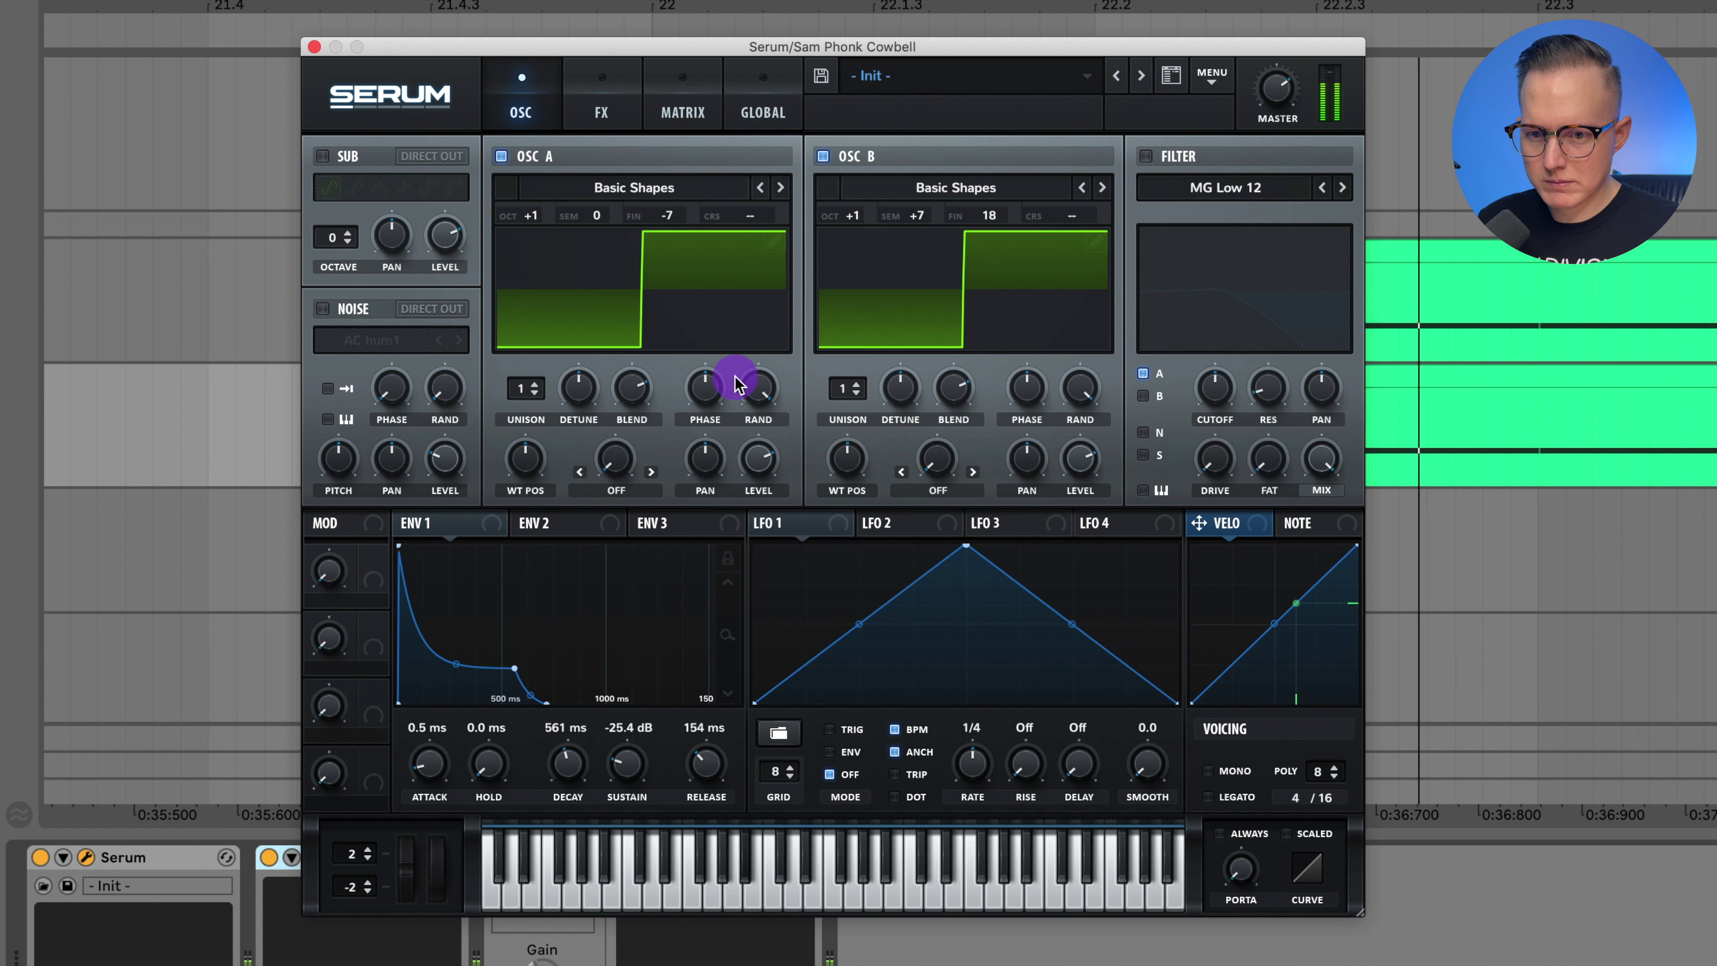
pyautogui.moveTo(705, 765); pyautogui.dragTo(707, 753)
pyautogui.moveTo(632, 768); pyautogui.dragTo(655, 795)
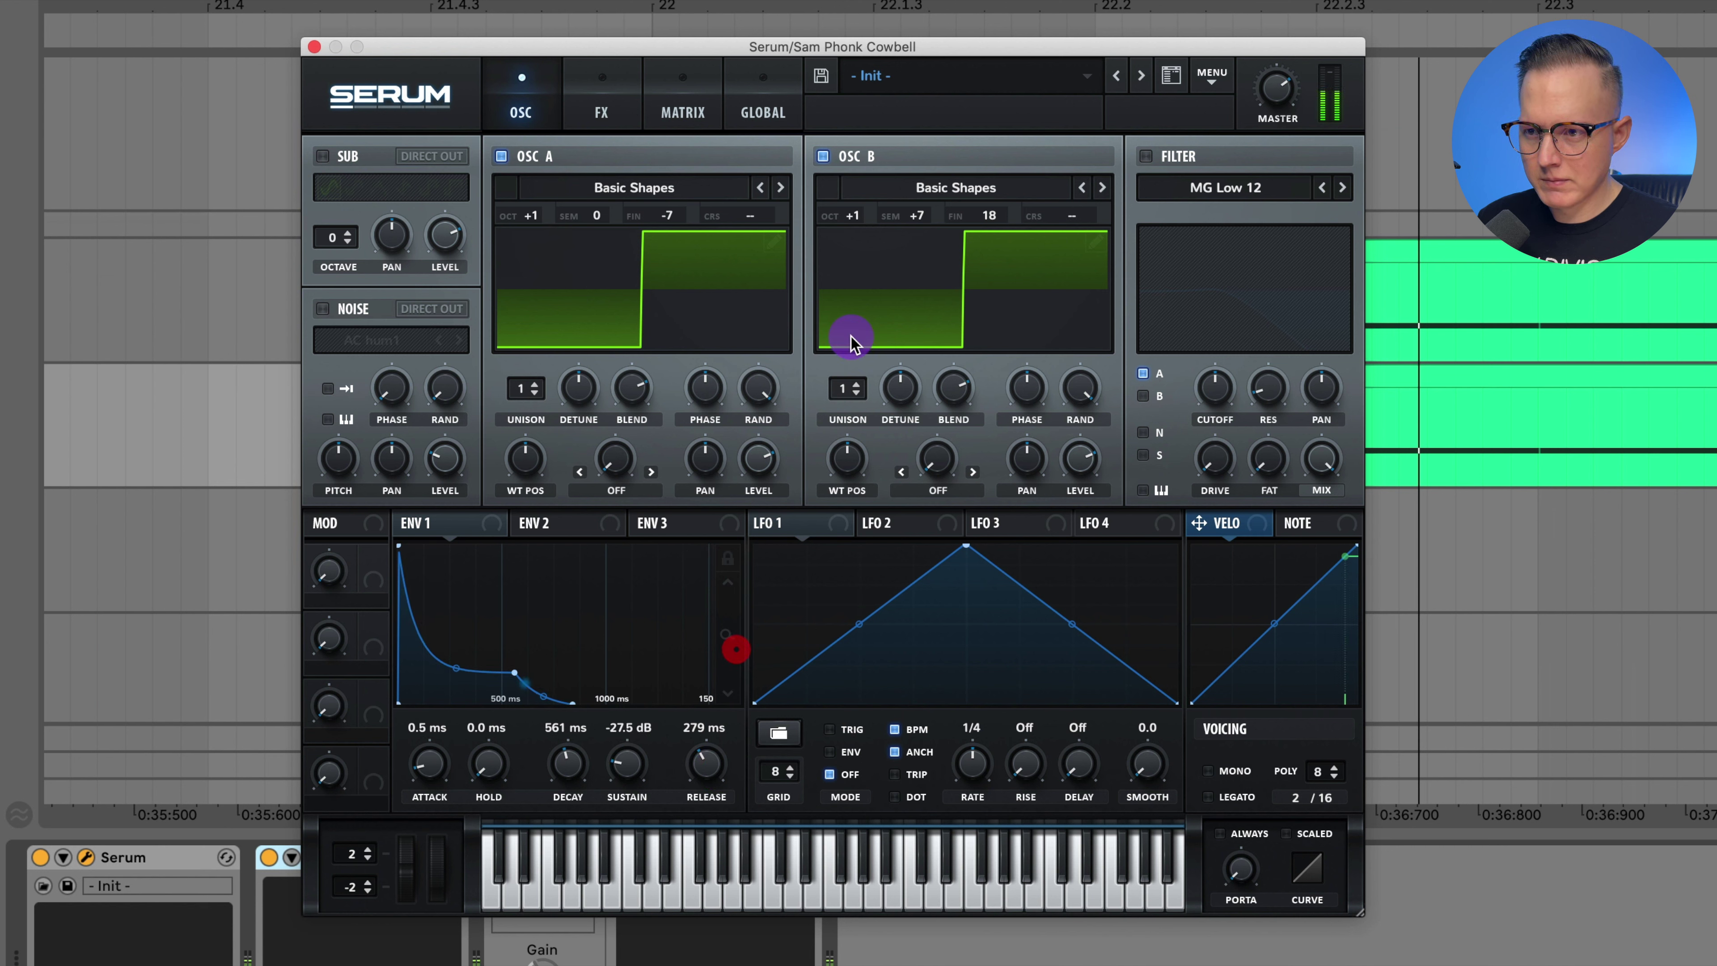
pyautogui.moveTo(993, 216)
pyautogui.mouseDown()
pyautogui.moveTo(1019, 175)
pyautogui.moveTo(1014, 230)
pyautogui.moveTo(996, 199)
pyautogui.mouseUp()
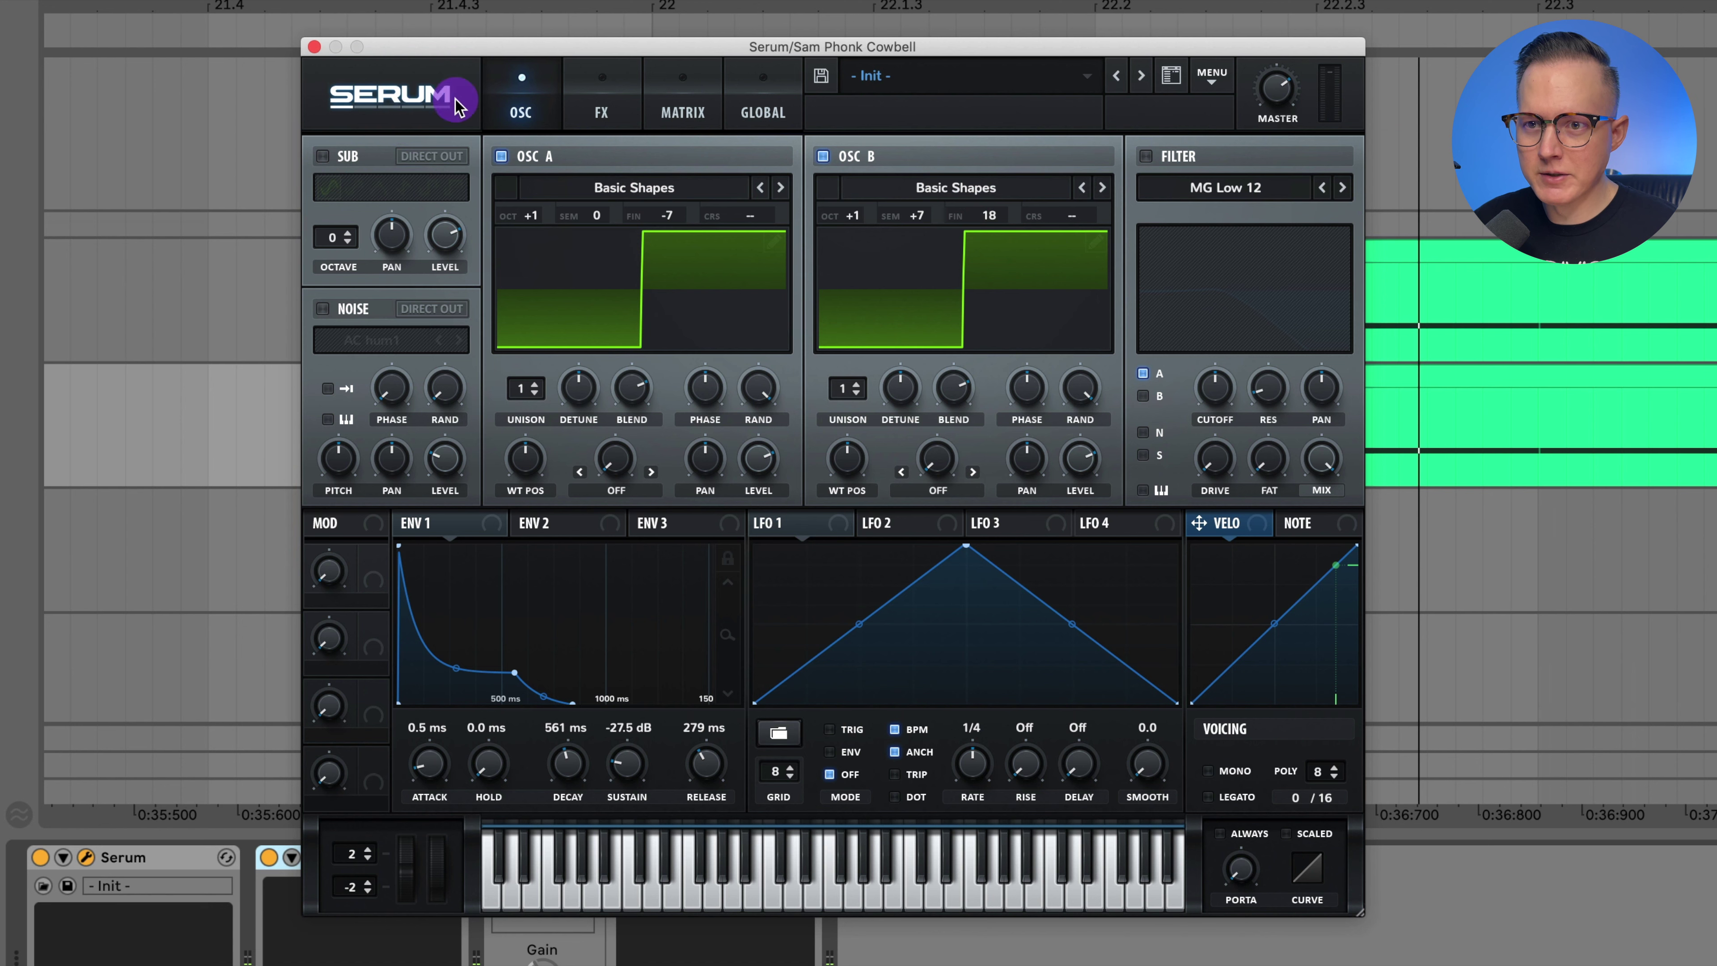
# Step: Add a compressor to Serum's FX with about -24 dB threshold, ~23 ms release and makeup gain
pyautogui.click(598, 112)
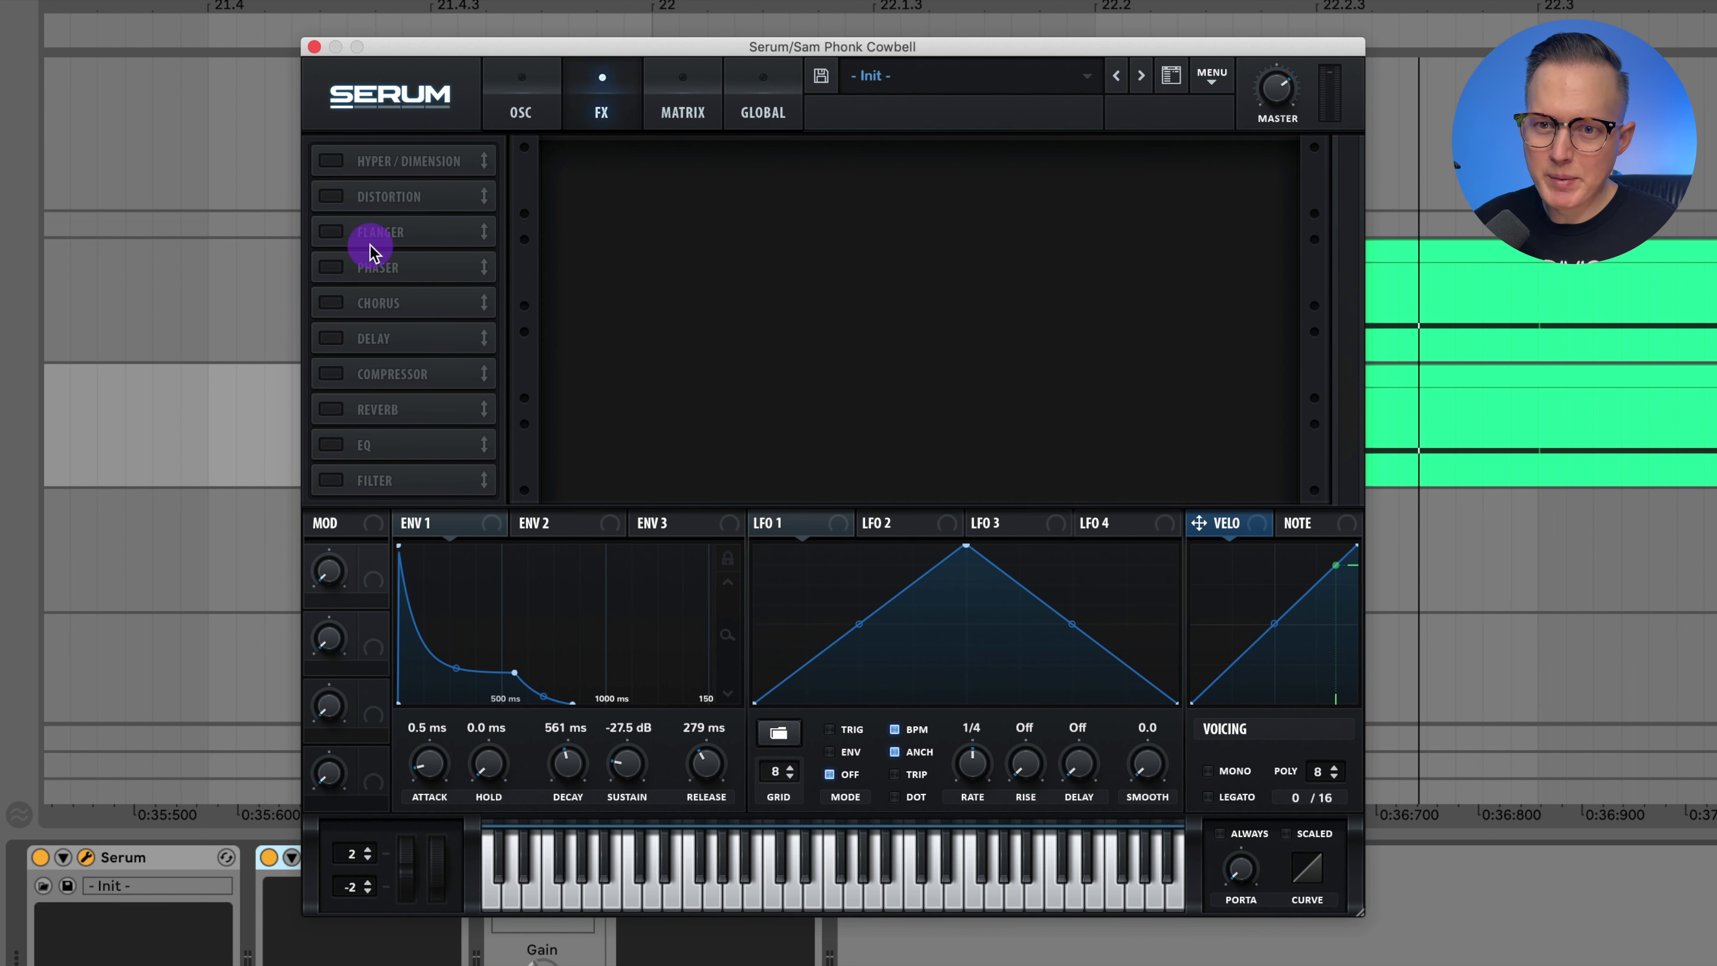
pyautogui.click(329, 373)
pyautogui.moveTo(737, 211); pyautogui.dragTo(738, 222)
pyautogui.moveTo(883, 170); pyautogui.dragTo(821, 165)
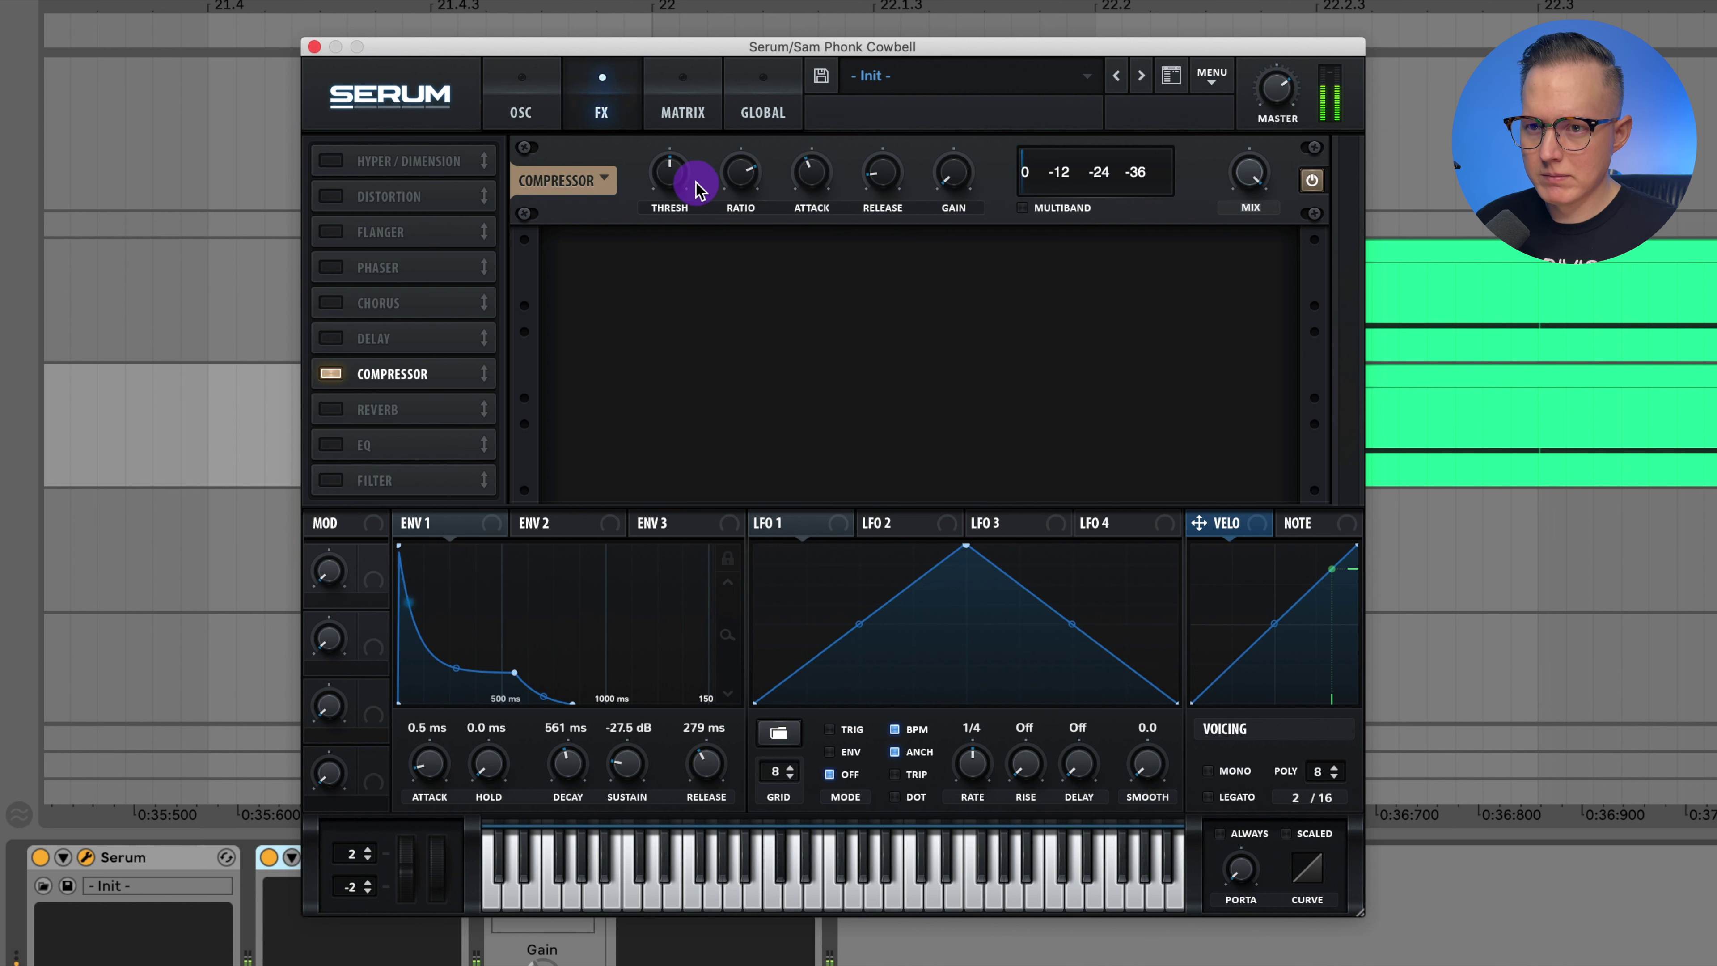
pyautogui.moveTo(689, 180); pyautogui.dragTo(713, 145)
pyautogui.moveTo(809, 180); pyautogui.dragTo(844, 187)
pyautogui.moveTo(883, 171); pyautogui.dragTo(883, 173)
pyautogui.moveTo(958, 173); pyautogui.dragTo(756, 180)
# Step: Turn on Serum's Band 12 filter and route oscillators A and B through it
pyautogui.click(541, 124)
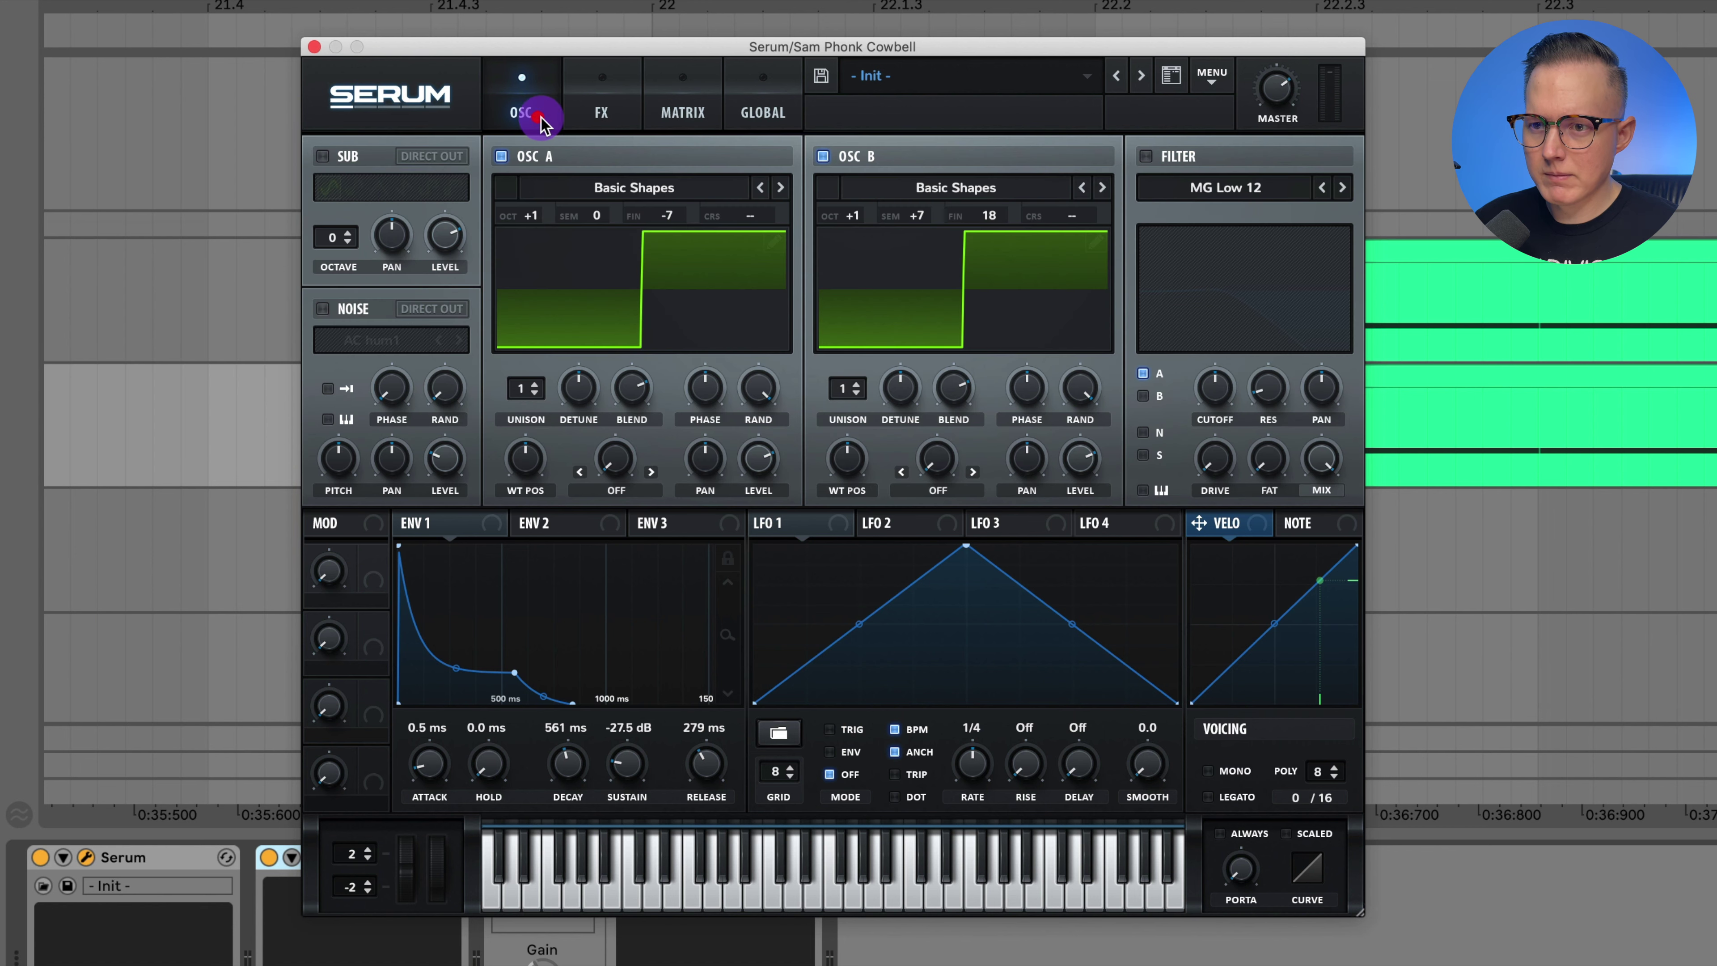
pyautogui.click(1146, 157)
pyautogui.click(1224, 187)
pyautogui.moveTo(1210, 214)
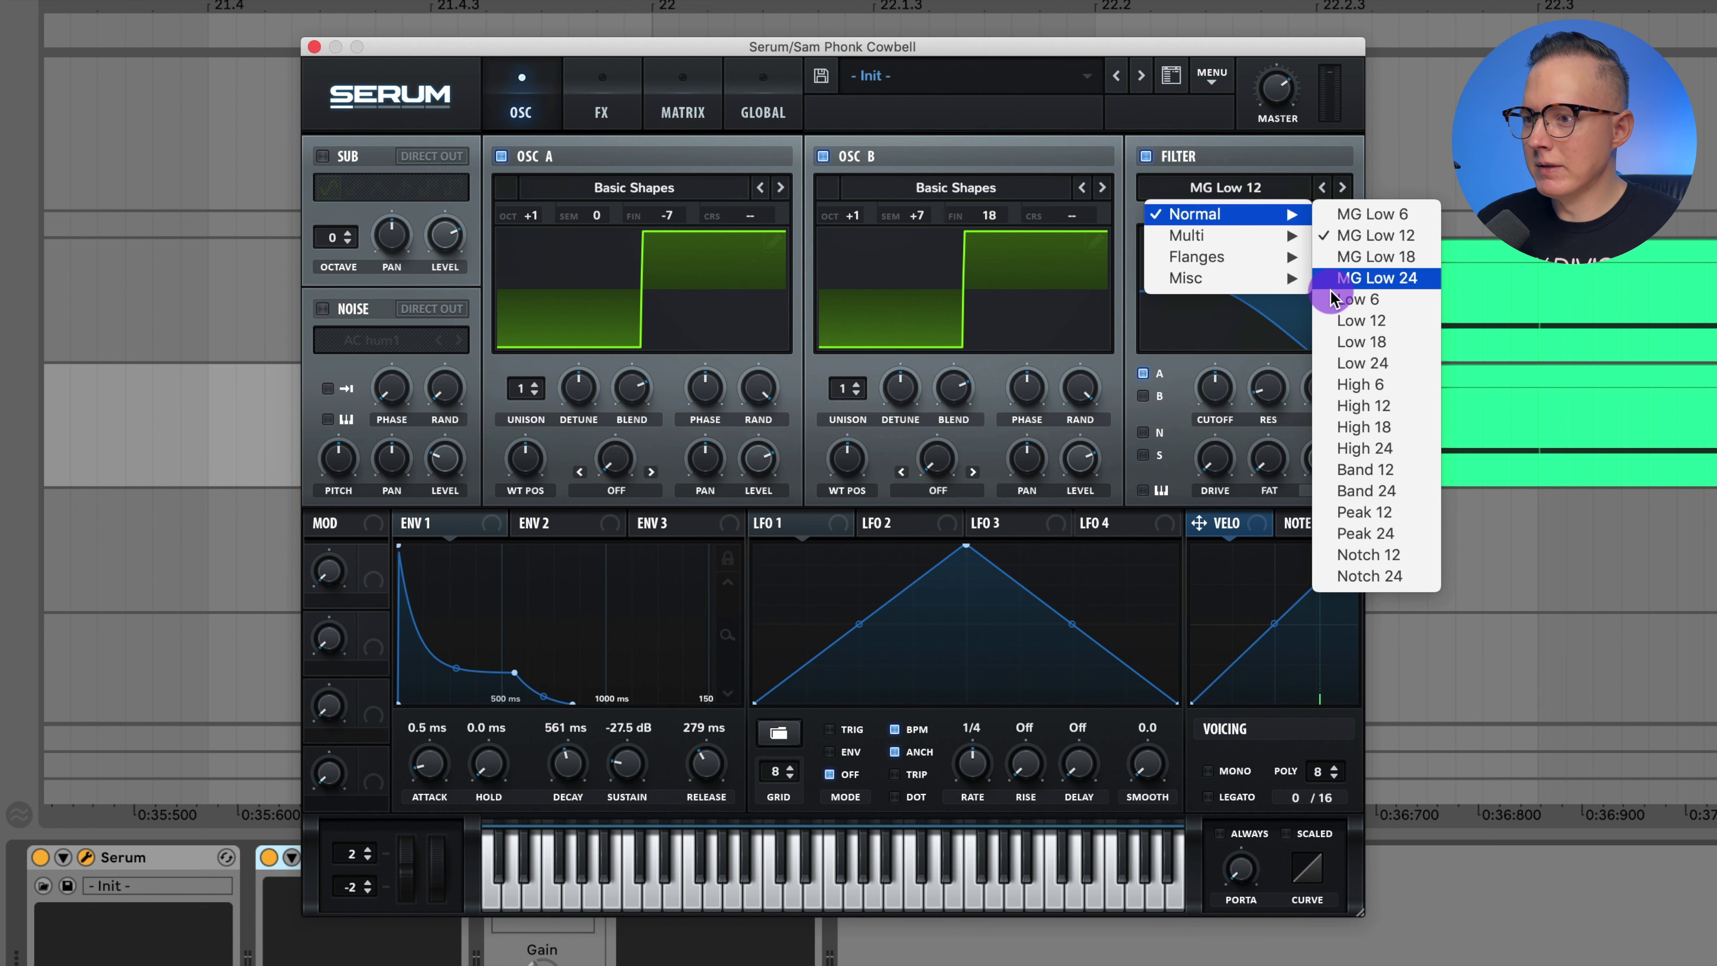
pyautogui.click(1309, 417)
pyautogui.moveTo(1215, 384)
pyautogui.mouseDown()
pyautogui.moveTo(1226, 373)
pyautogui.moveTo(1228, 396)
pyautogui.moveTo(1171, 414)
pyautogui.moveTo(1211, 384)
pyautogui.moveTo(1227, 413)
pyautogui.moveTo(1221, 387)
pyautogui.mouseUp()
pyautogui.click(1141, 396)
# Step: Recheck the compressor settings, then return to Serum's oscillator and filter view
pyautogui.click(602, 112)
pyautogui.moveTo(948, 173)
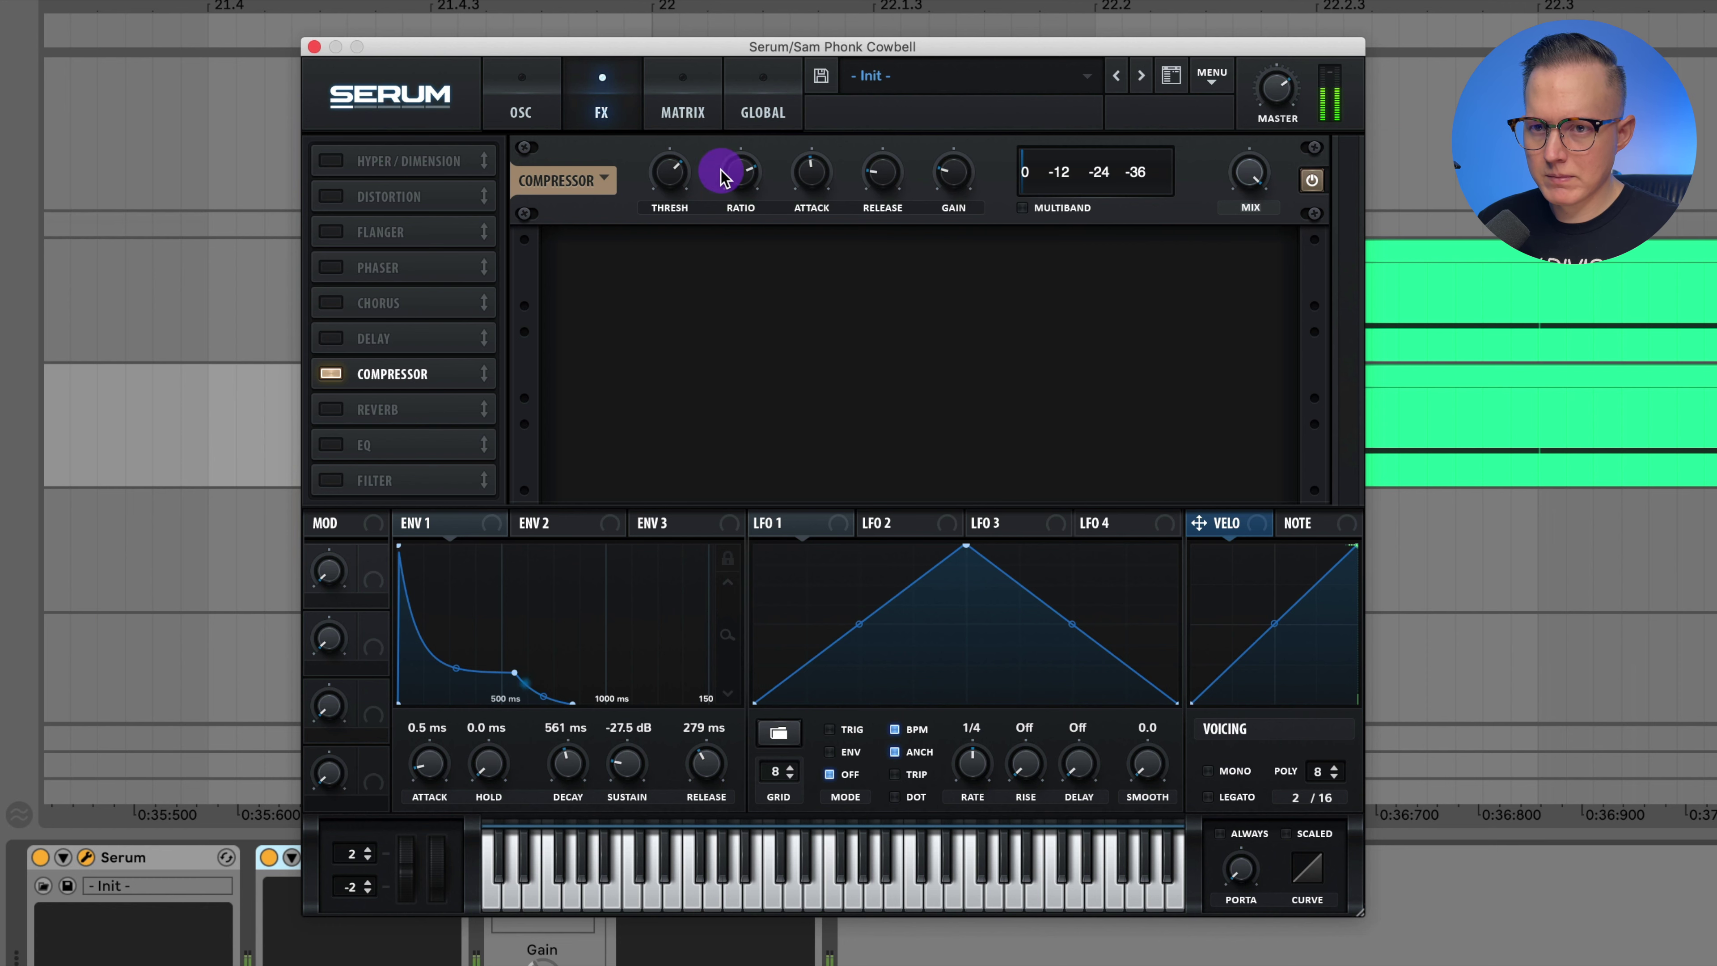
pyautogui.click(526, 102)
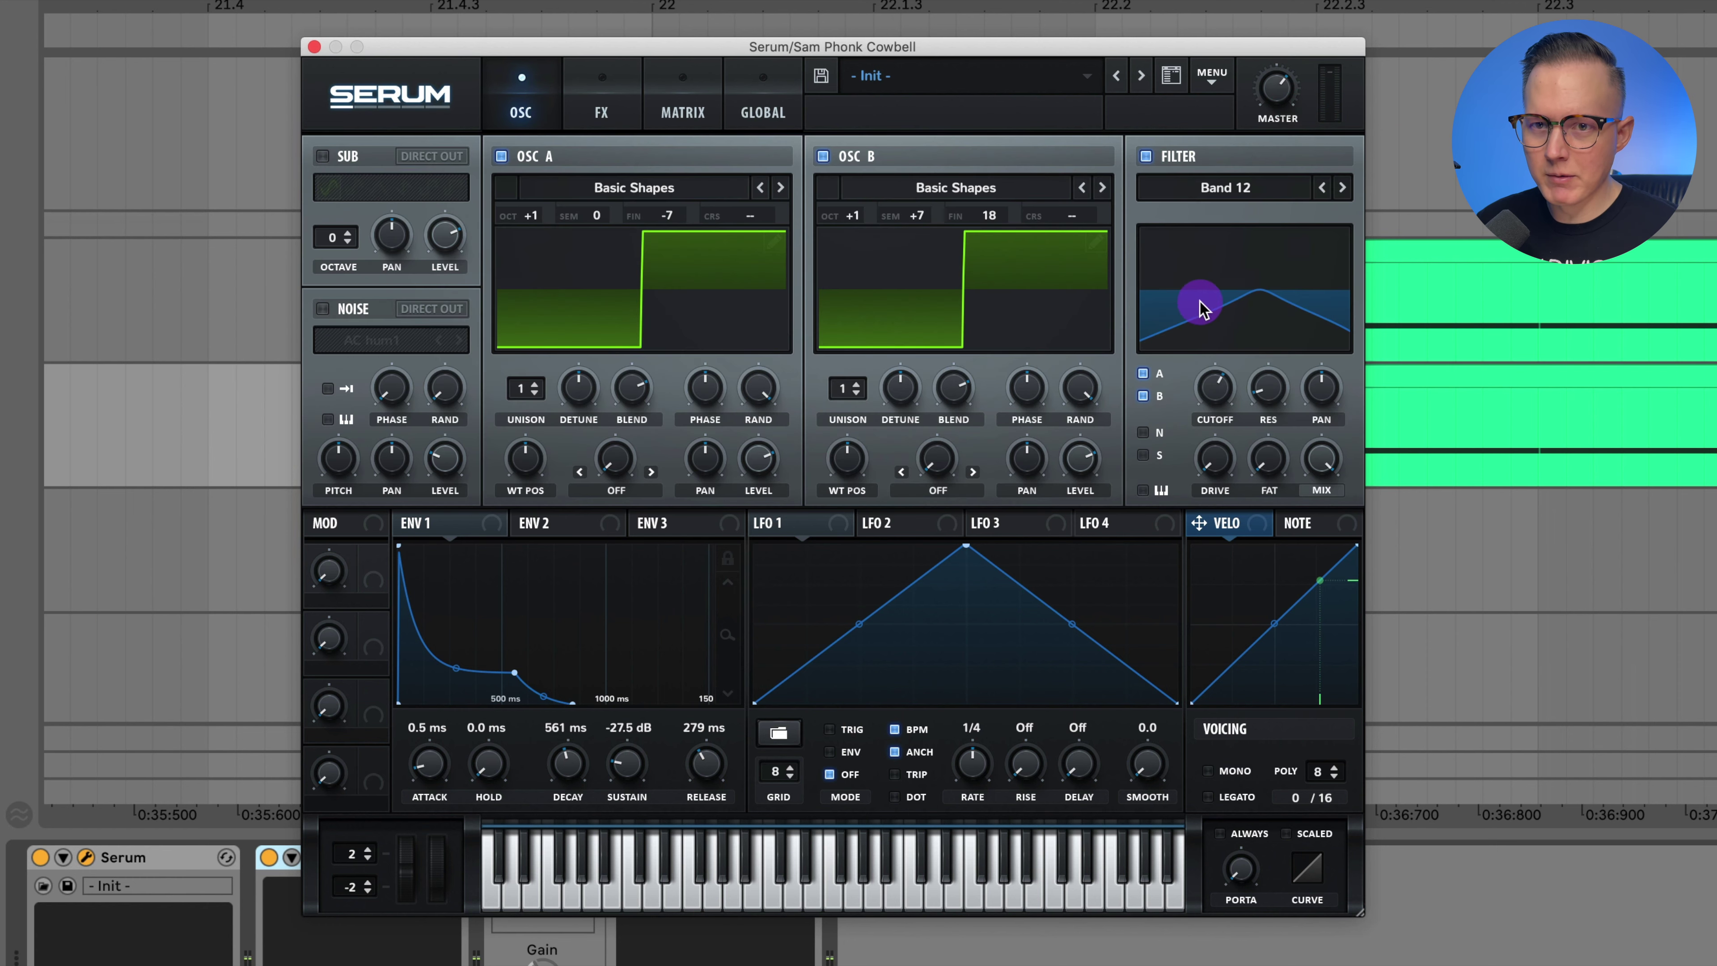
# Step: Adjust Bite's bit-crush amount, then switch Bite off and bring up ValhallaVintageVerb
pyautogui.click(314, 46)
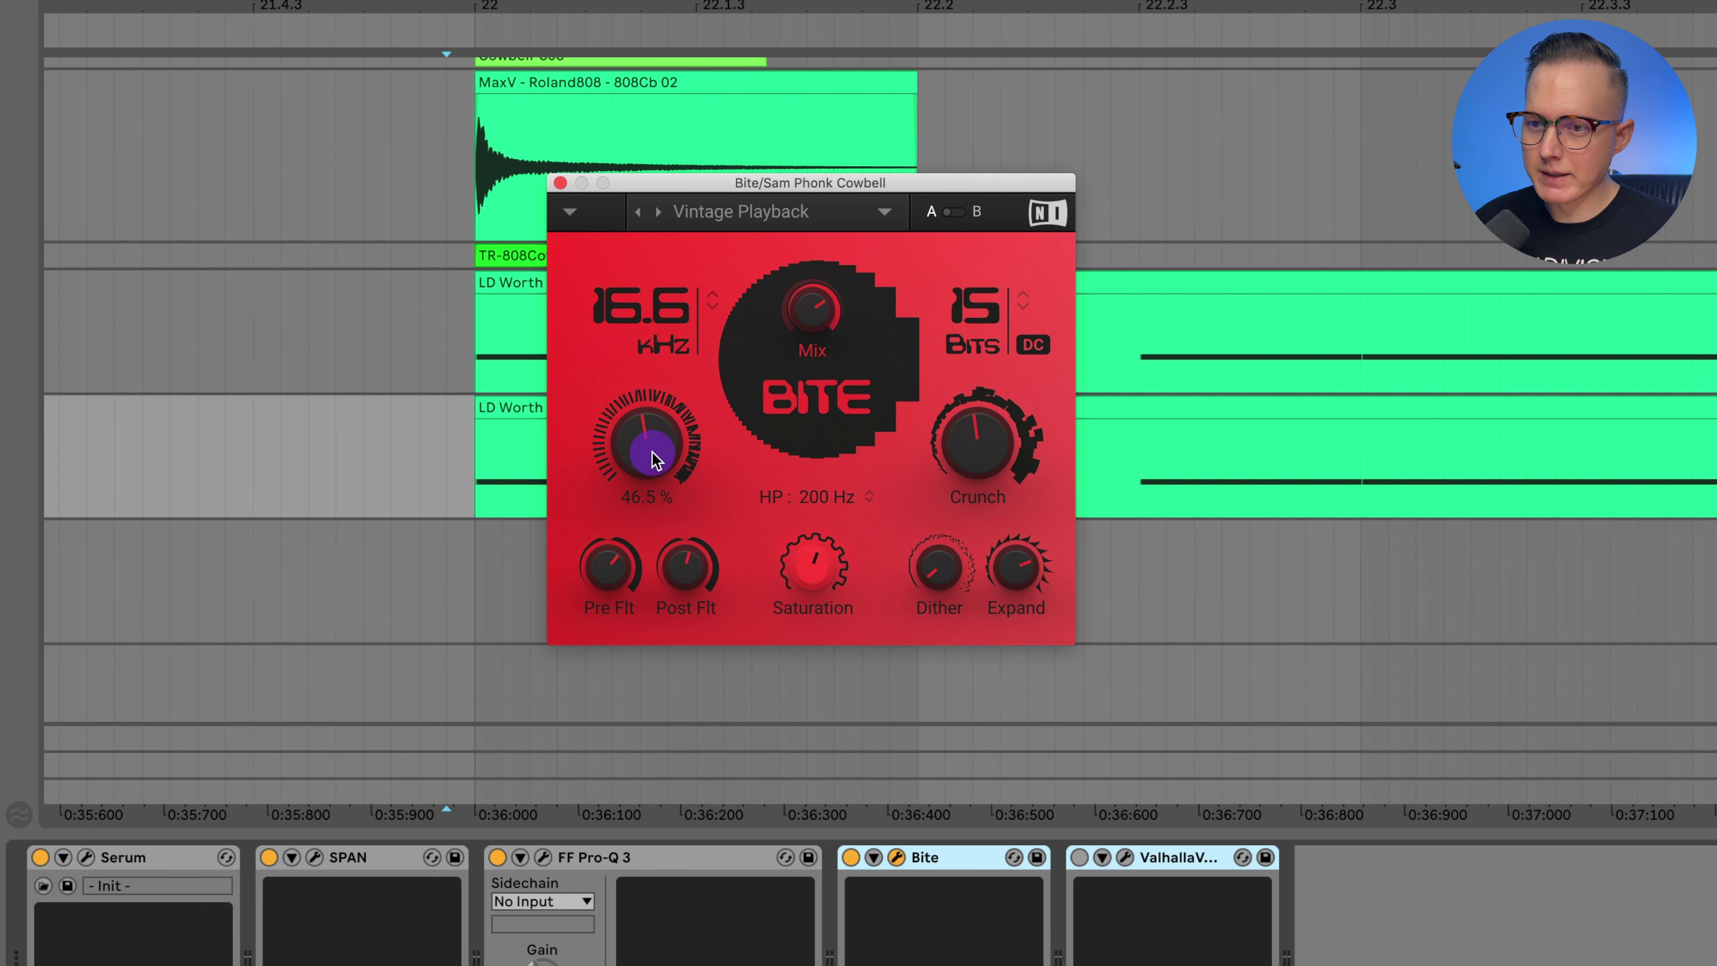
pyautogui.moveTo(814, 310); pyautogui.dragTo(813, 304)
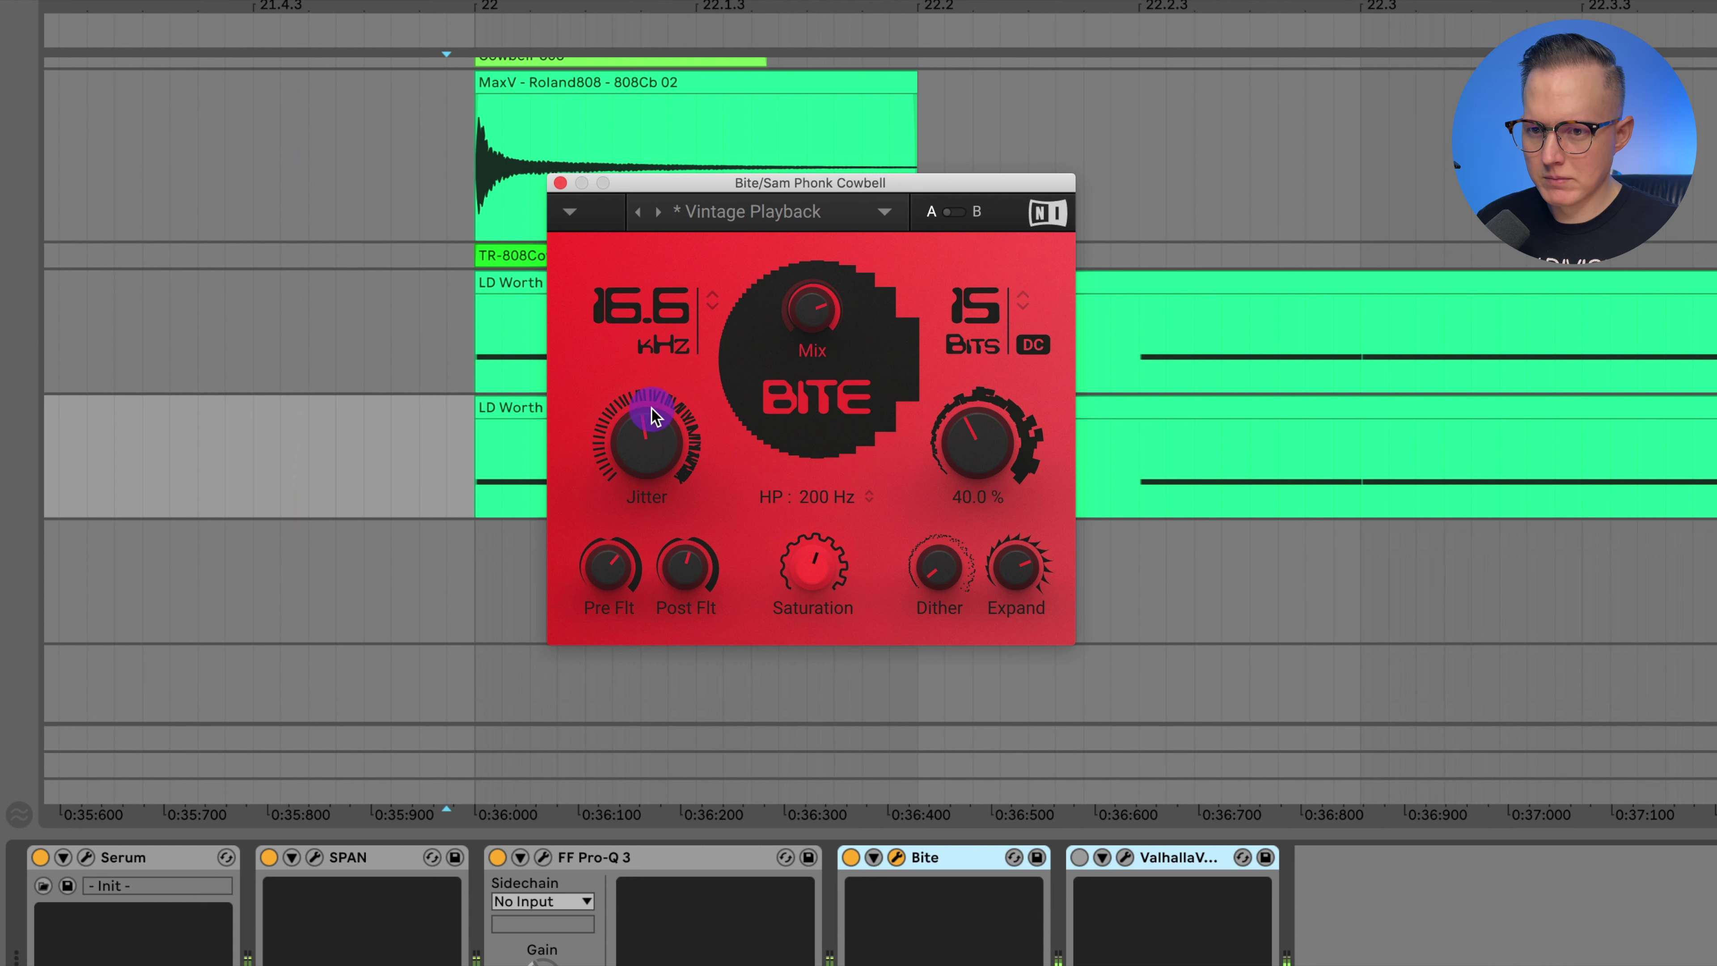
pyautogui.click(1080, 857)
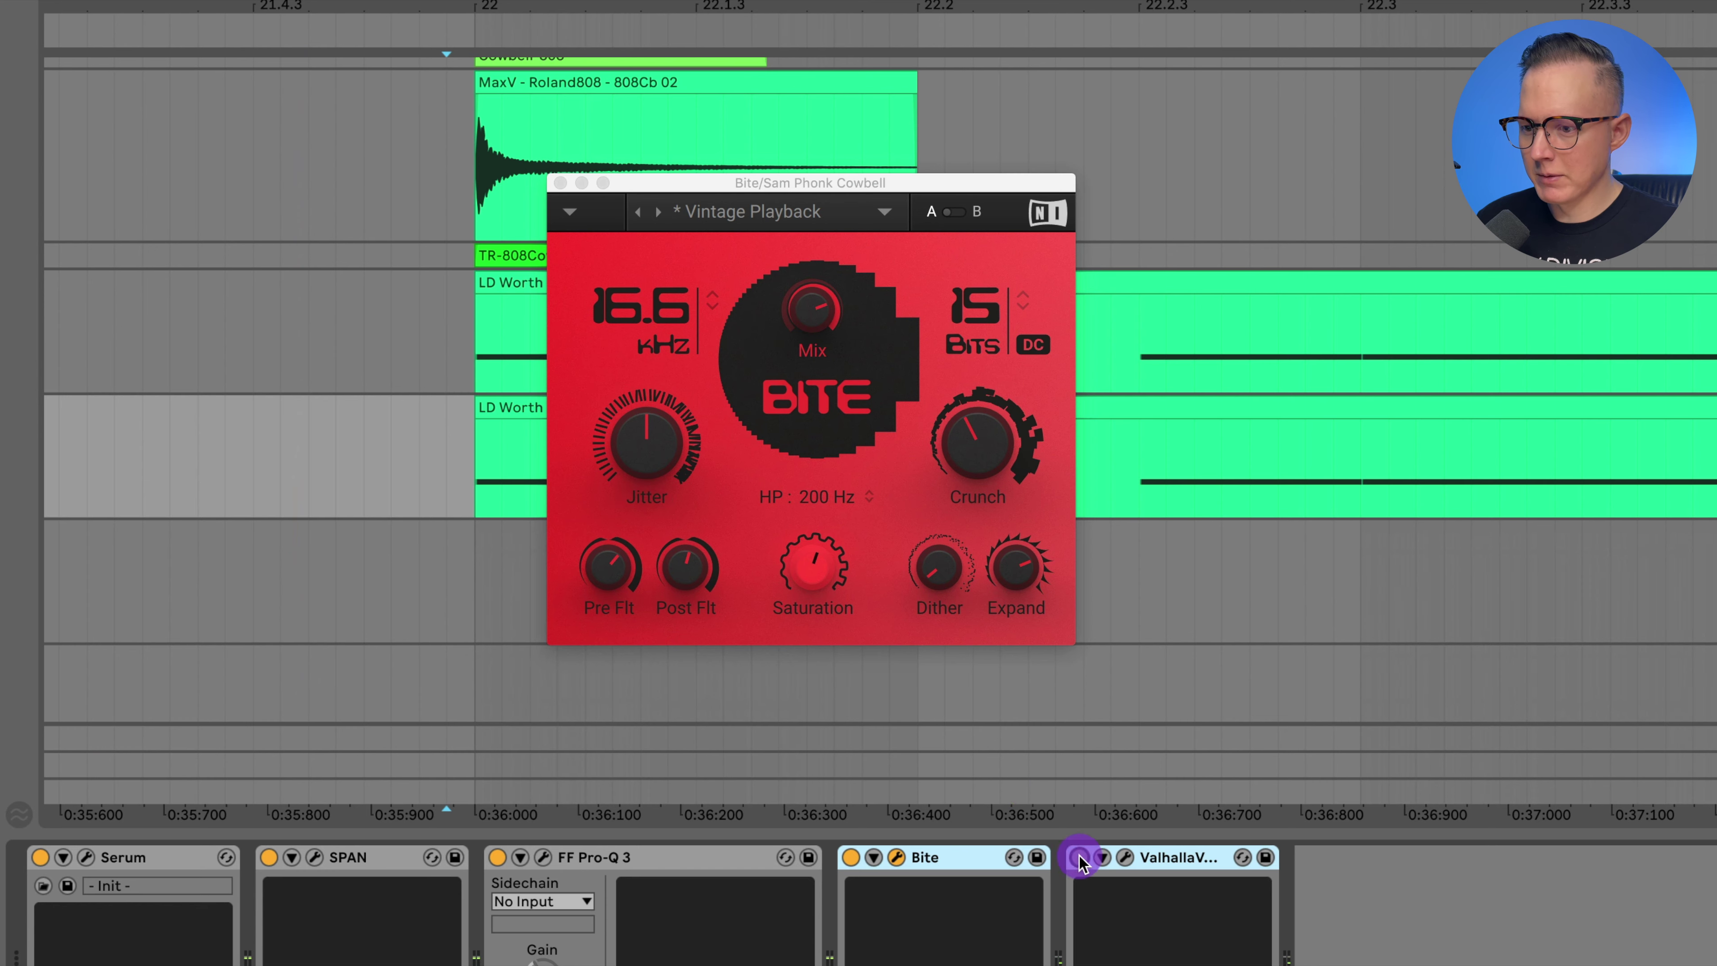
pyautogui.click(1125, 857)
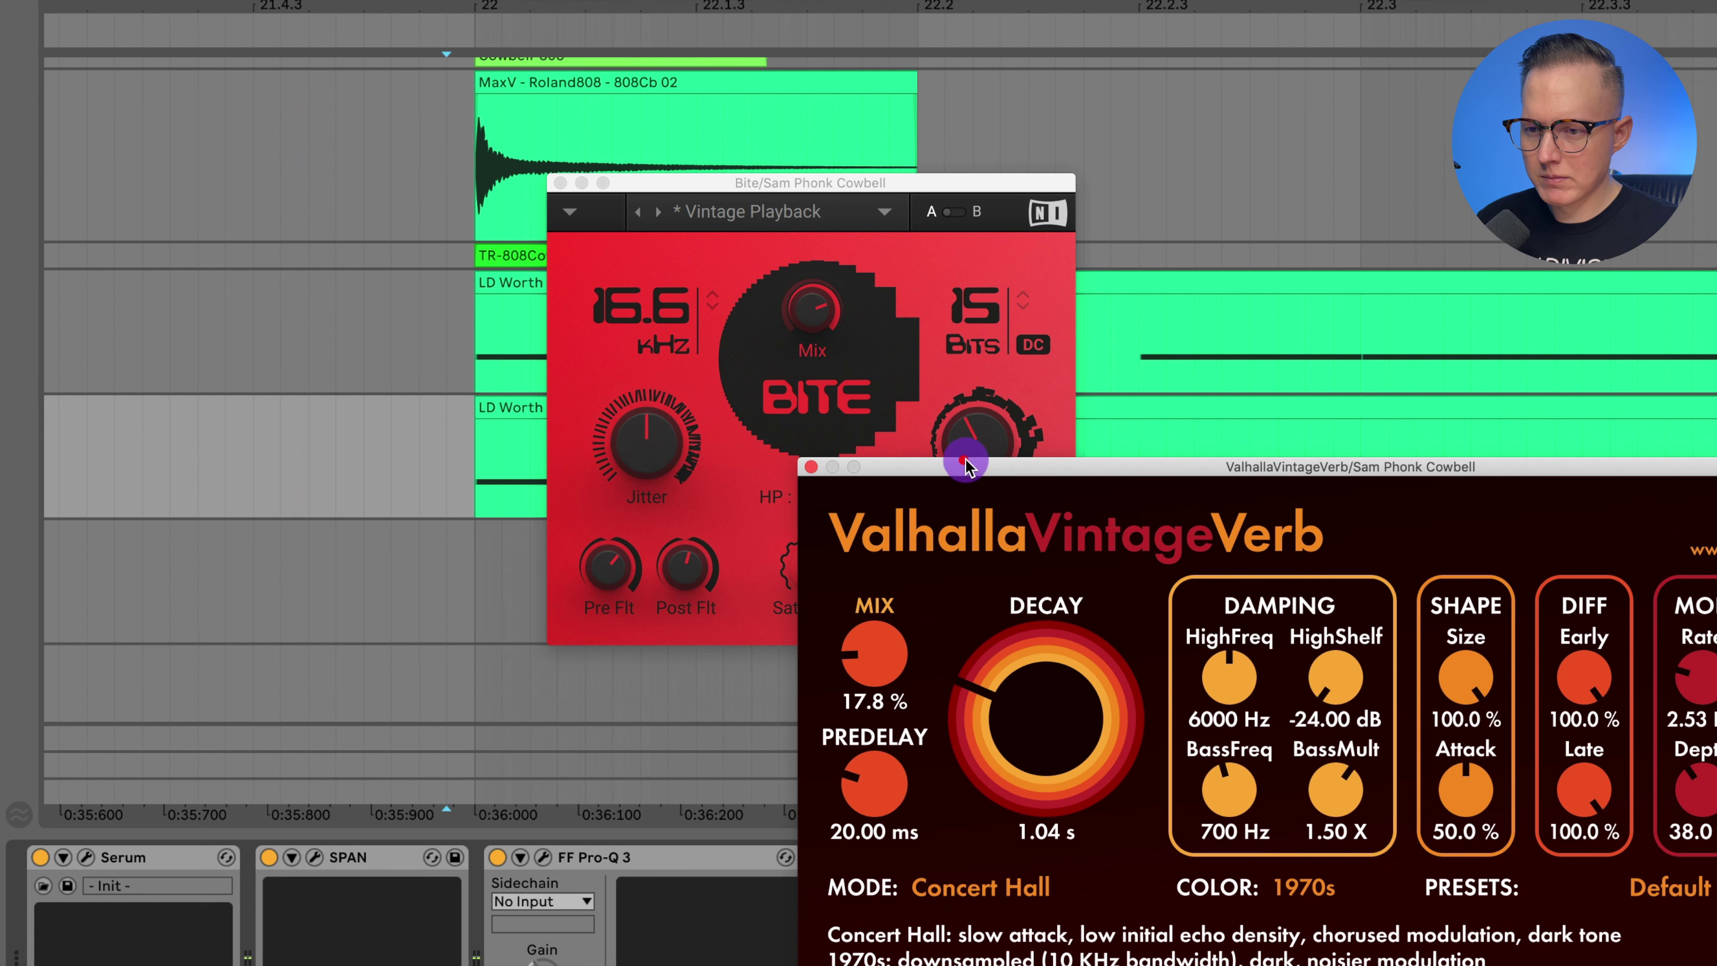
pyautogui.moveTo(967, 463); pyautogui.dragTo(784, 224)
pyautogui.click(560, 183)
pyautogui.click(851, 857)
# Step: Set ValhallaVintageVerb to 19.8 % mix and 0.97 s decay, then show the browser
pyautogui.moveTo(864, 217); pyautogui.dragTo(730, 136)
pyautogui.moveTo(738, 443); pyautogui.dragTo(738, 420)
pyautogui.moveTo(556, 333)
pyautogui.mouseDown()
pyautogui.moveTo(554, 292)
pyautogui.moveTo(555, 329)
pyautogui.mouseUp()
pyautogui.moveTo(710, 375); pyautogui.dragTo(711, 398)
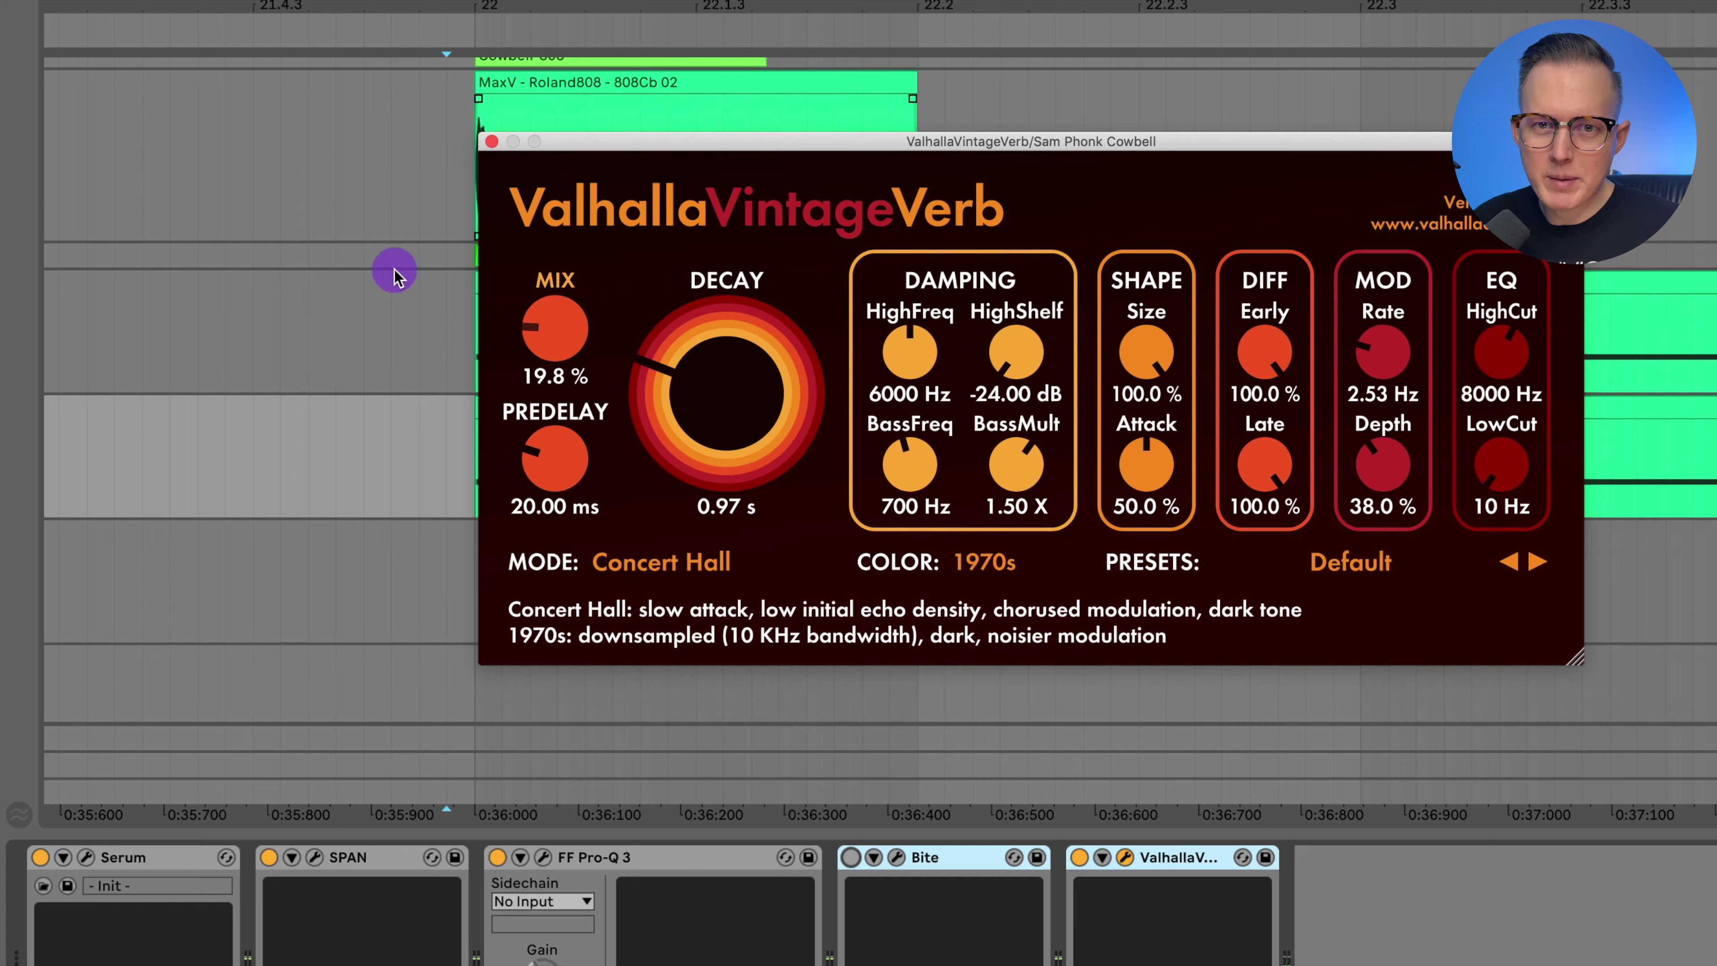
pyautogui.click(307, 223)
pyautogui.press('super+alt+b')
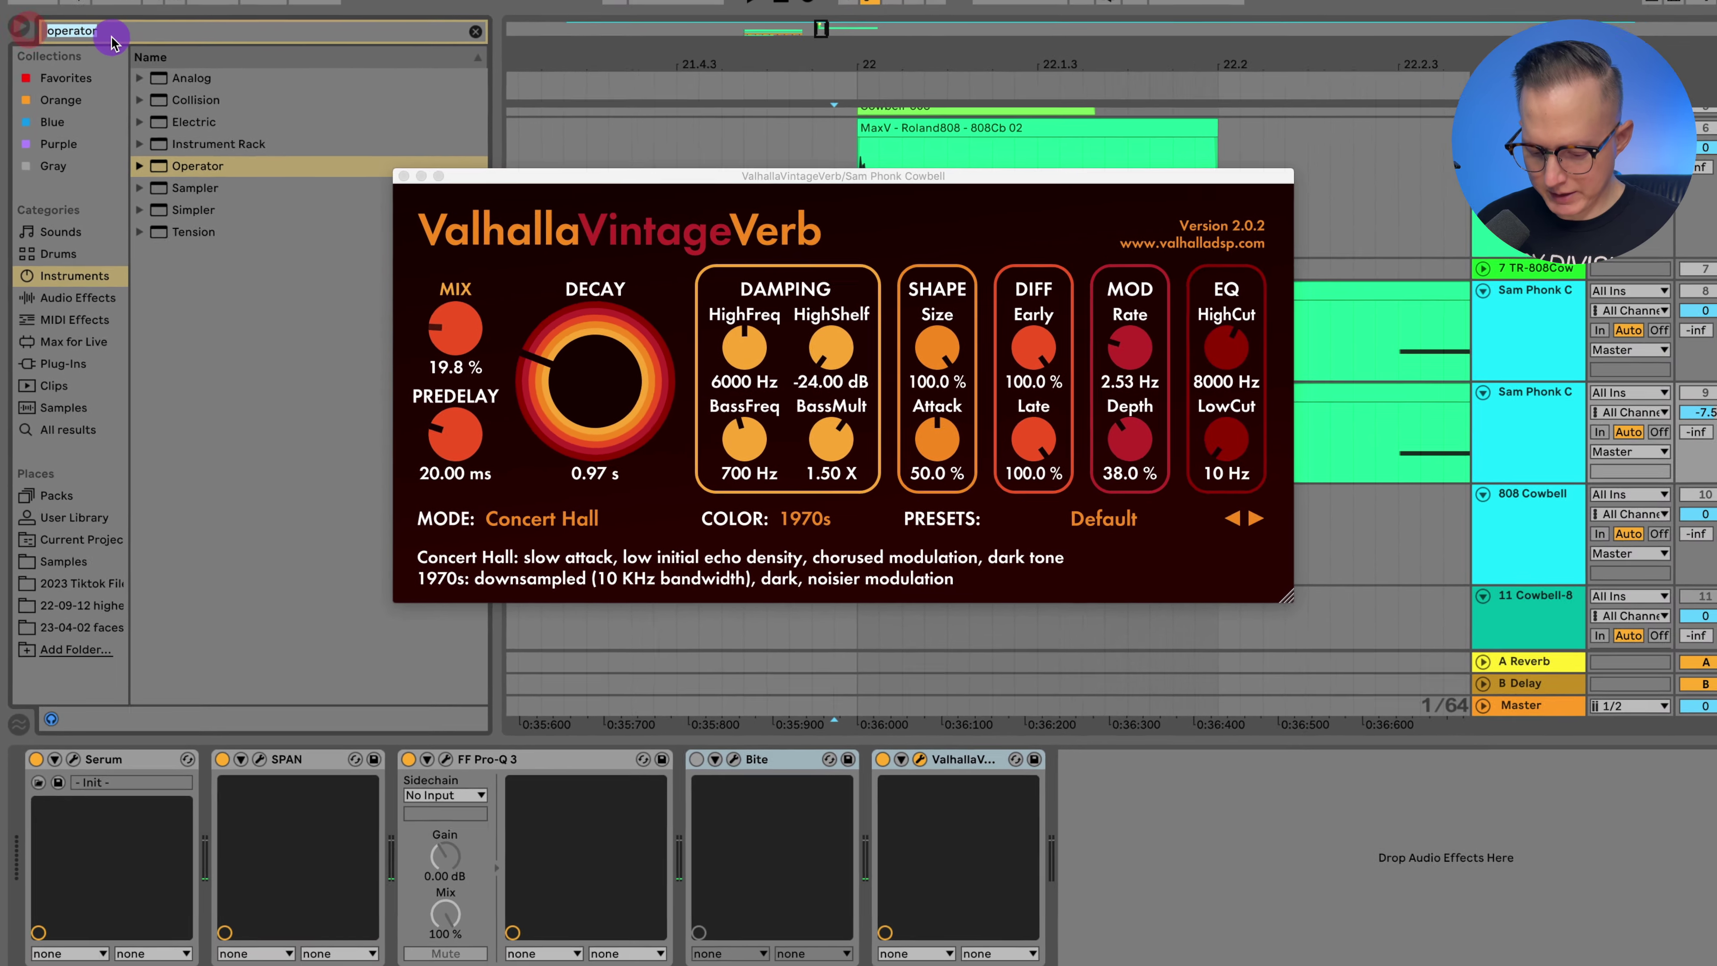
# Step: Search 'over' and insert Overdrive into the cowbell chain before Bite
pyautogui.click(104, 60)
pyautogui.write('over')
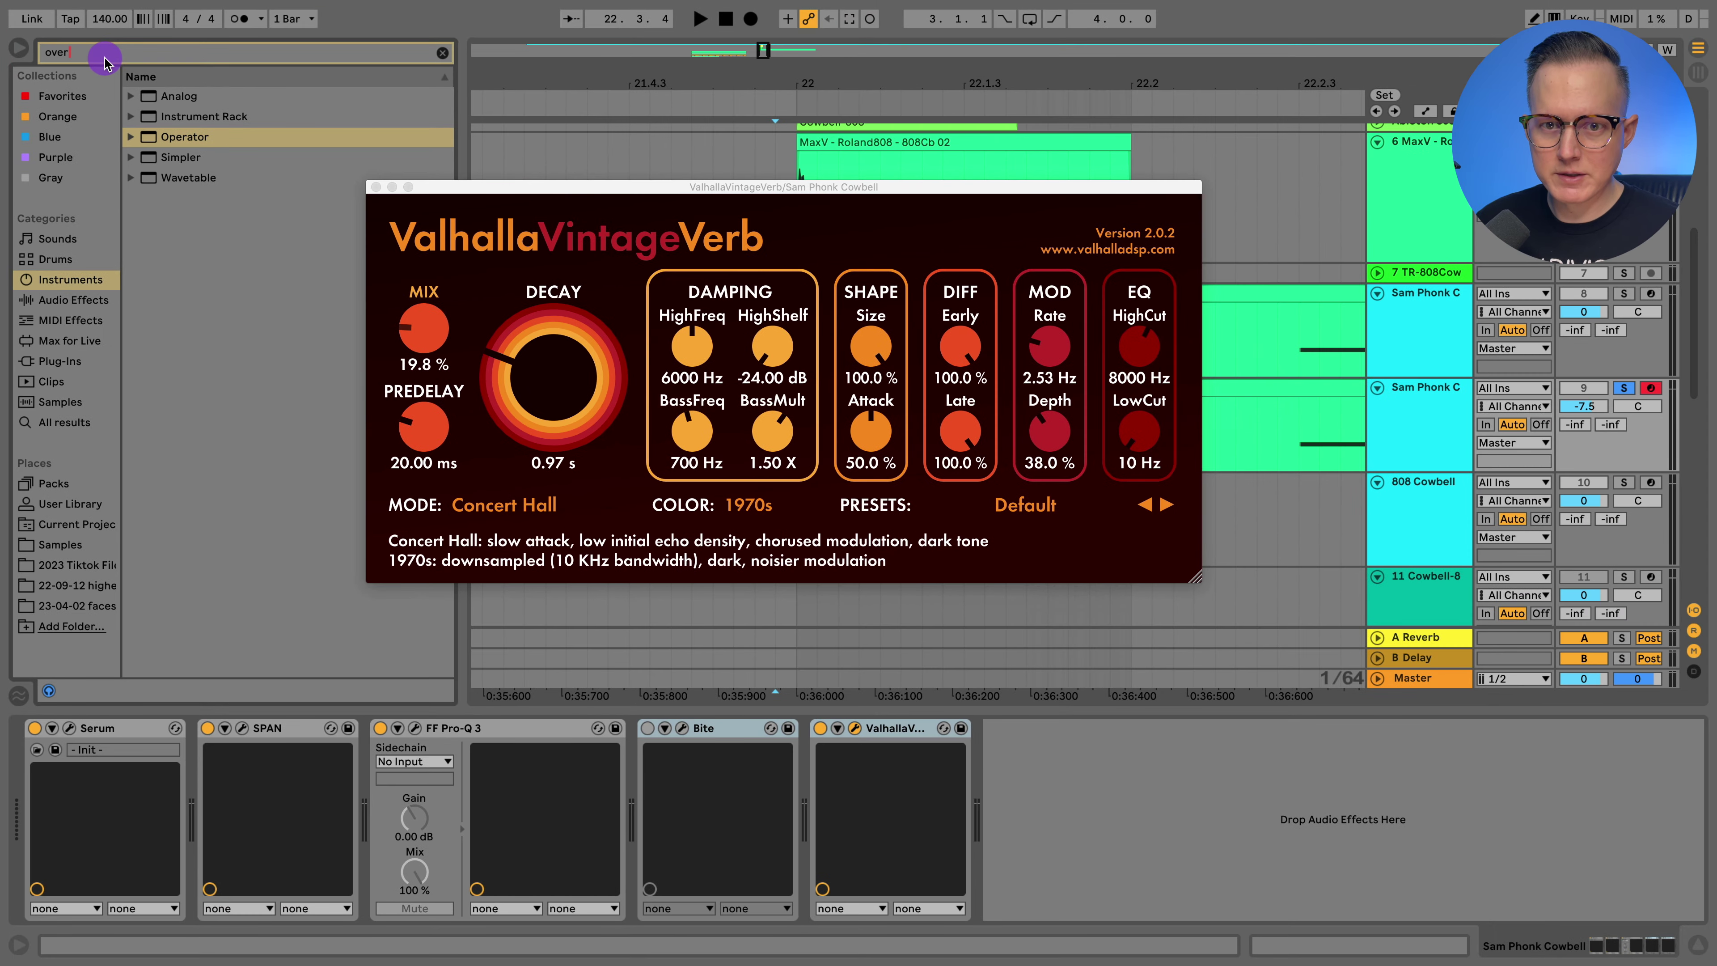
pyautogui.click(74, 299)
pyautogui.moveTo(179, 116); pyautogui.dragTo(643, 785)
# Step: Lower track 9 to -14.3 dB, close the reverb window and hide the browser
pyautogui.click(725, 904)
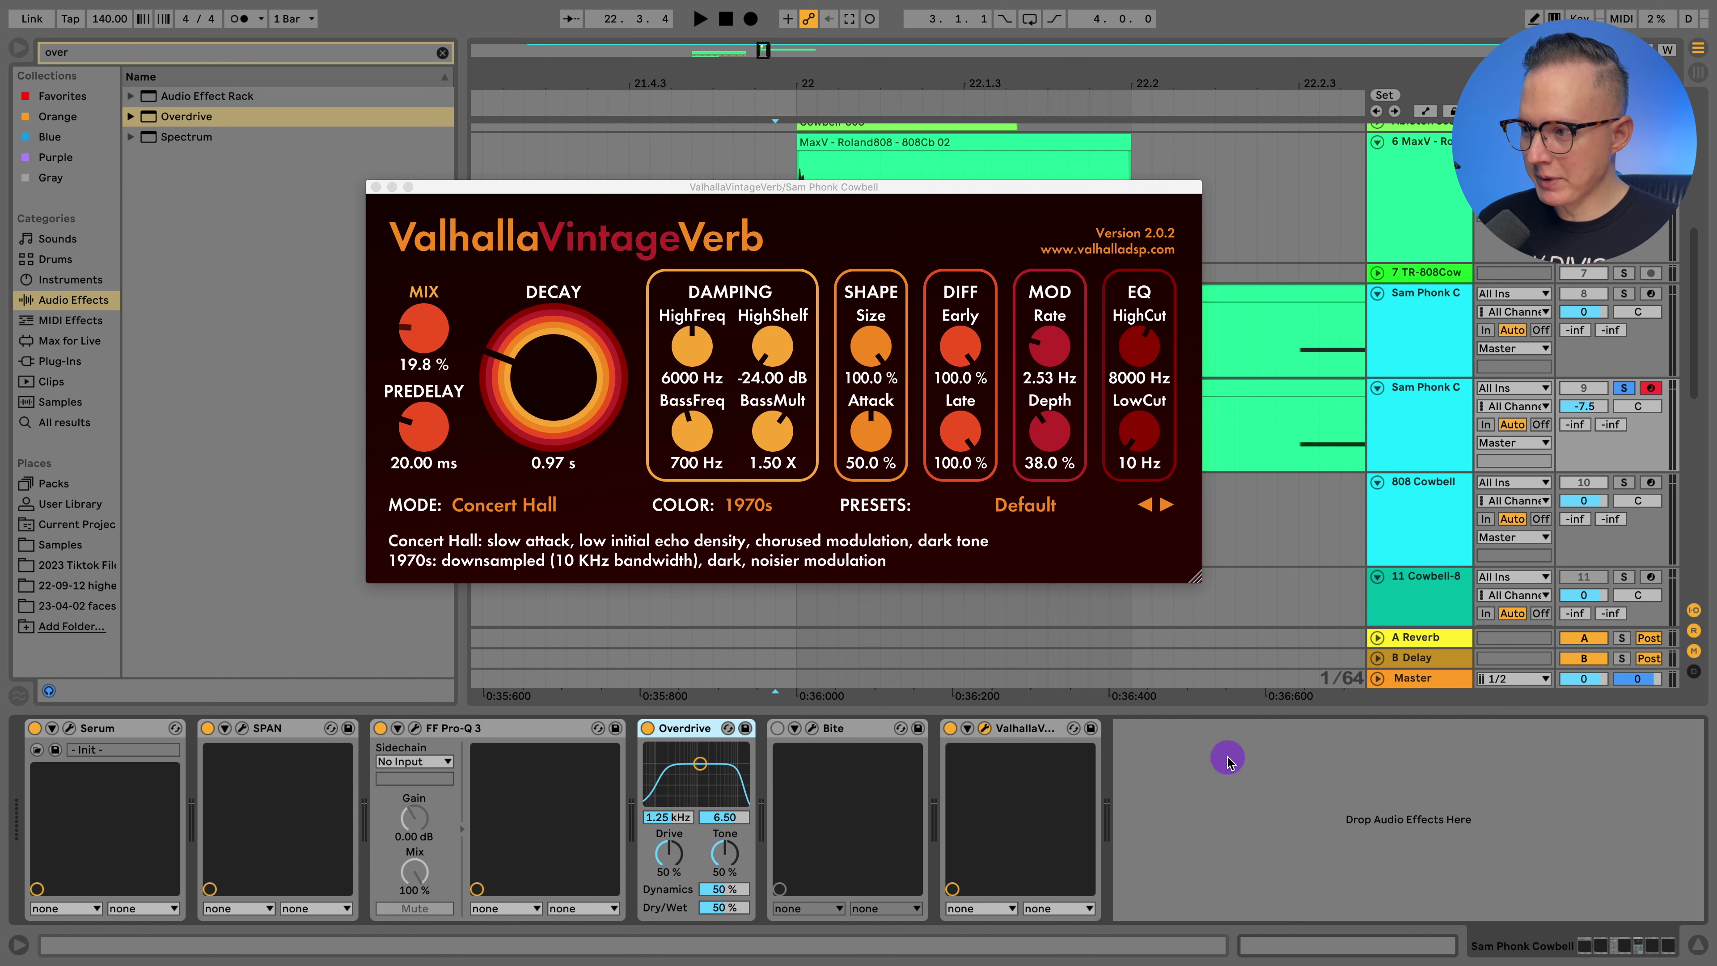
pyautogui.moveTo(1593, 404); pyautogui.dragTo(1592, 423)
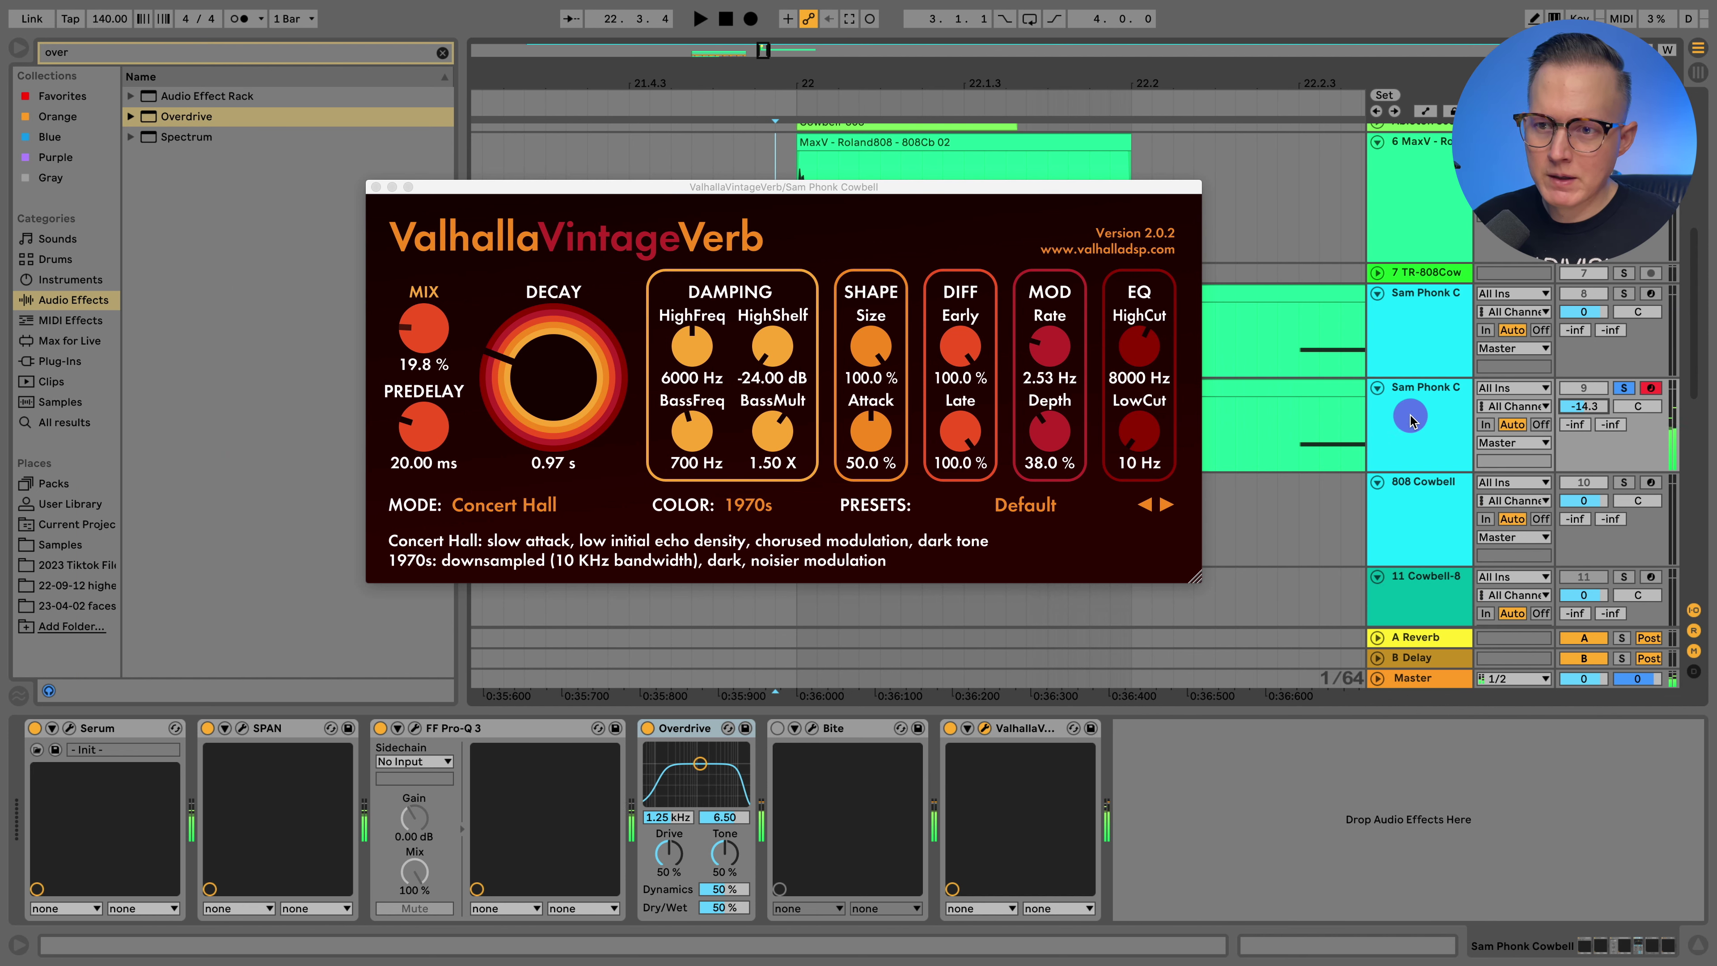
pyautogui.press('super+alt+p')
pyautogui.press('super+alt+b')
pyautogui.press('-')
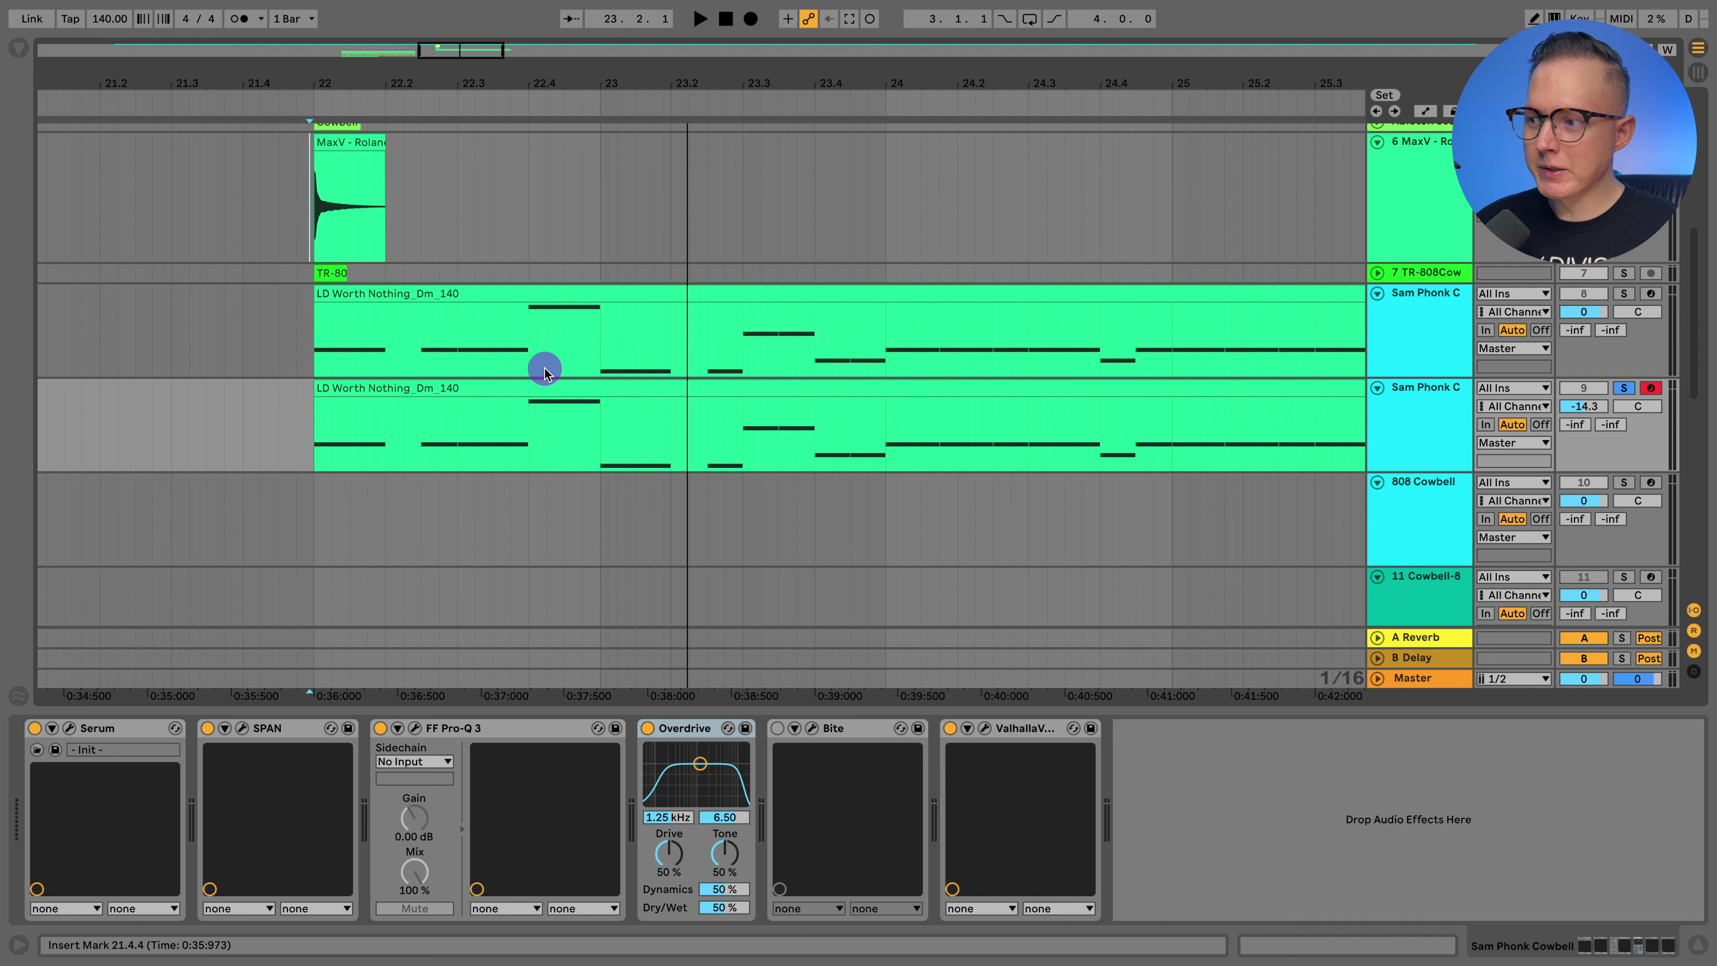
# Step: Tune Serum's oscillator A a few cents flatter using its FIN control
pyautogui.click(70, 728)
pyautogui.click(754, 247)
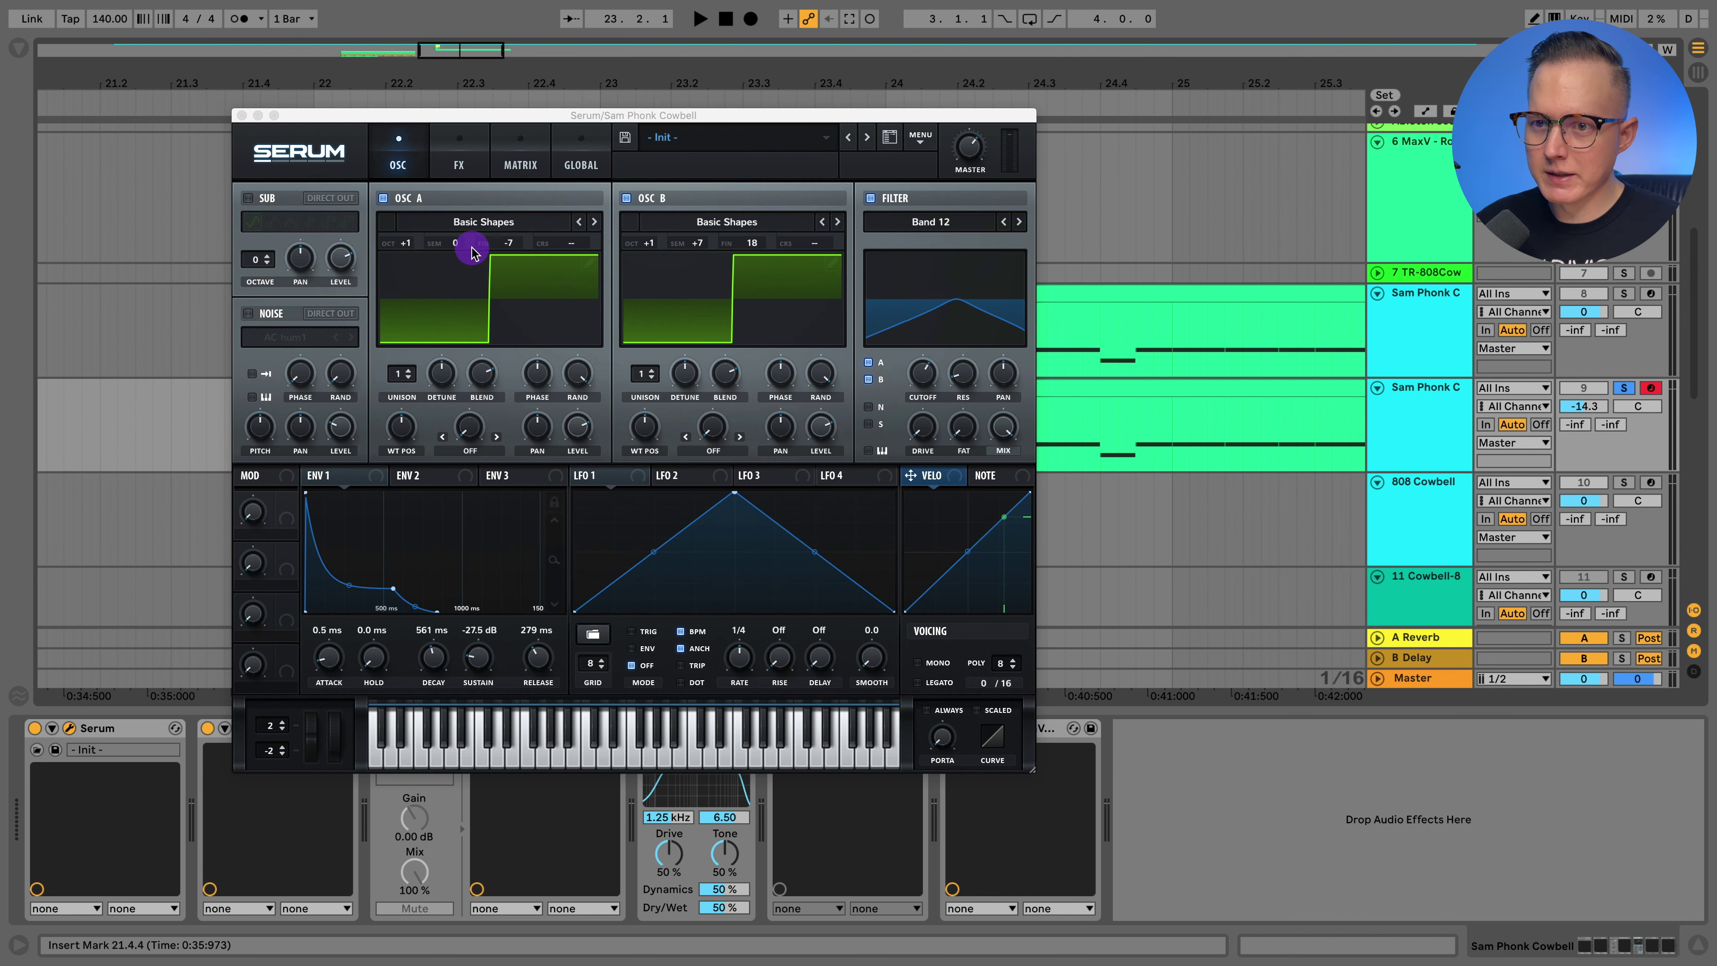
pyautogui.click(507, 248)
pyautogui.moveTo(510, 279)
pyautogui.mouseDown()
pyautogui.moveTo(525, 255)
pyautogui.moveTo(530, 284)
pyautogui.mouseUp()
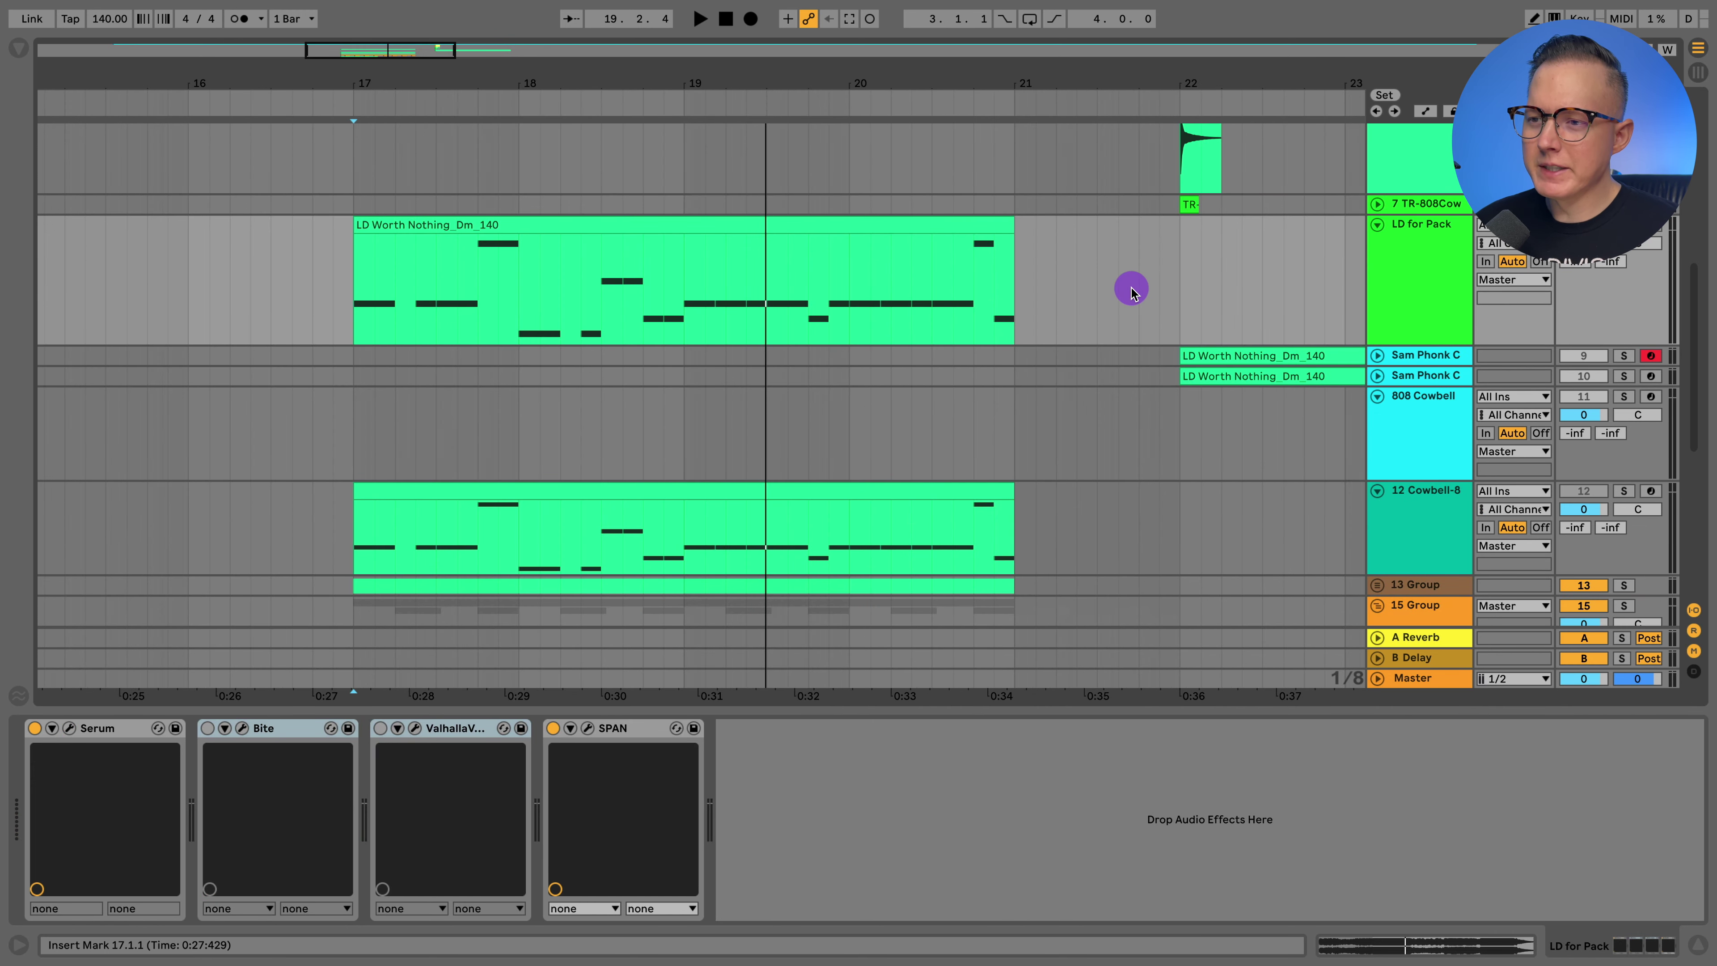
# Step: Set playback to start at bar 17 and audition the LD for Pack part
pyautogui.hscroll(3, 1058, 305)
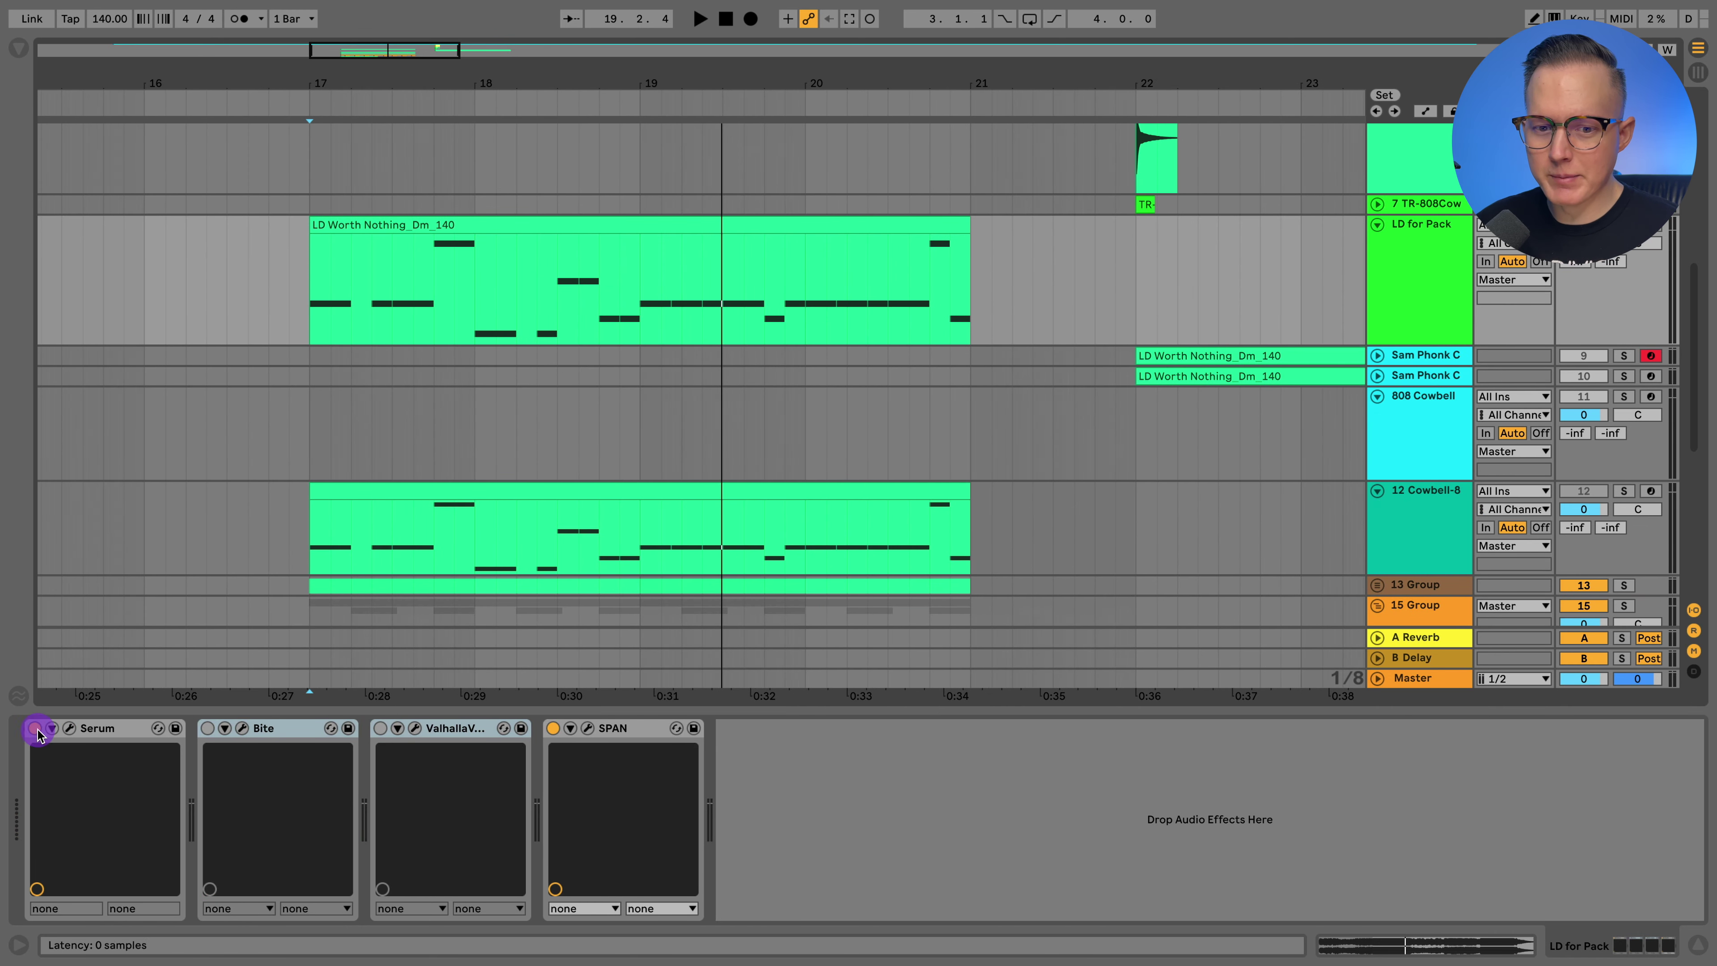
pyautogui.click(66, 733)
pyautogui.moveTo(824, 161); pyautogui.dragTo(433, 145)
pyautogui.click(314, 139)
pyautogui.moveTo(327, 261); pyautogui.dragTo(303, 276)
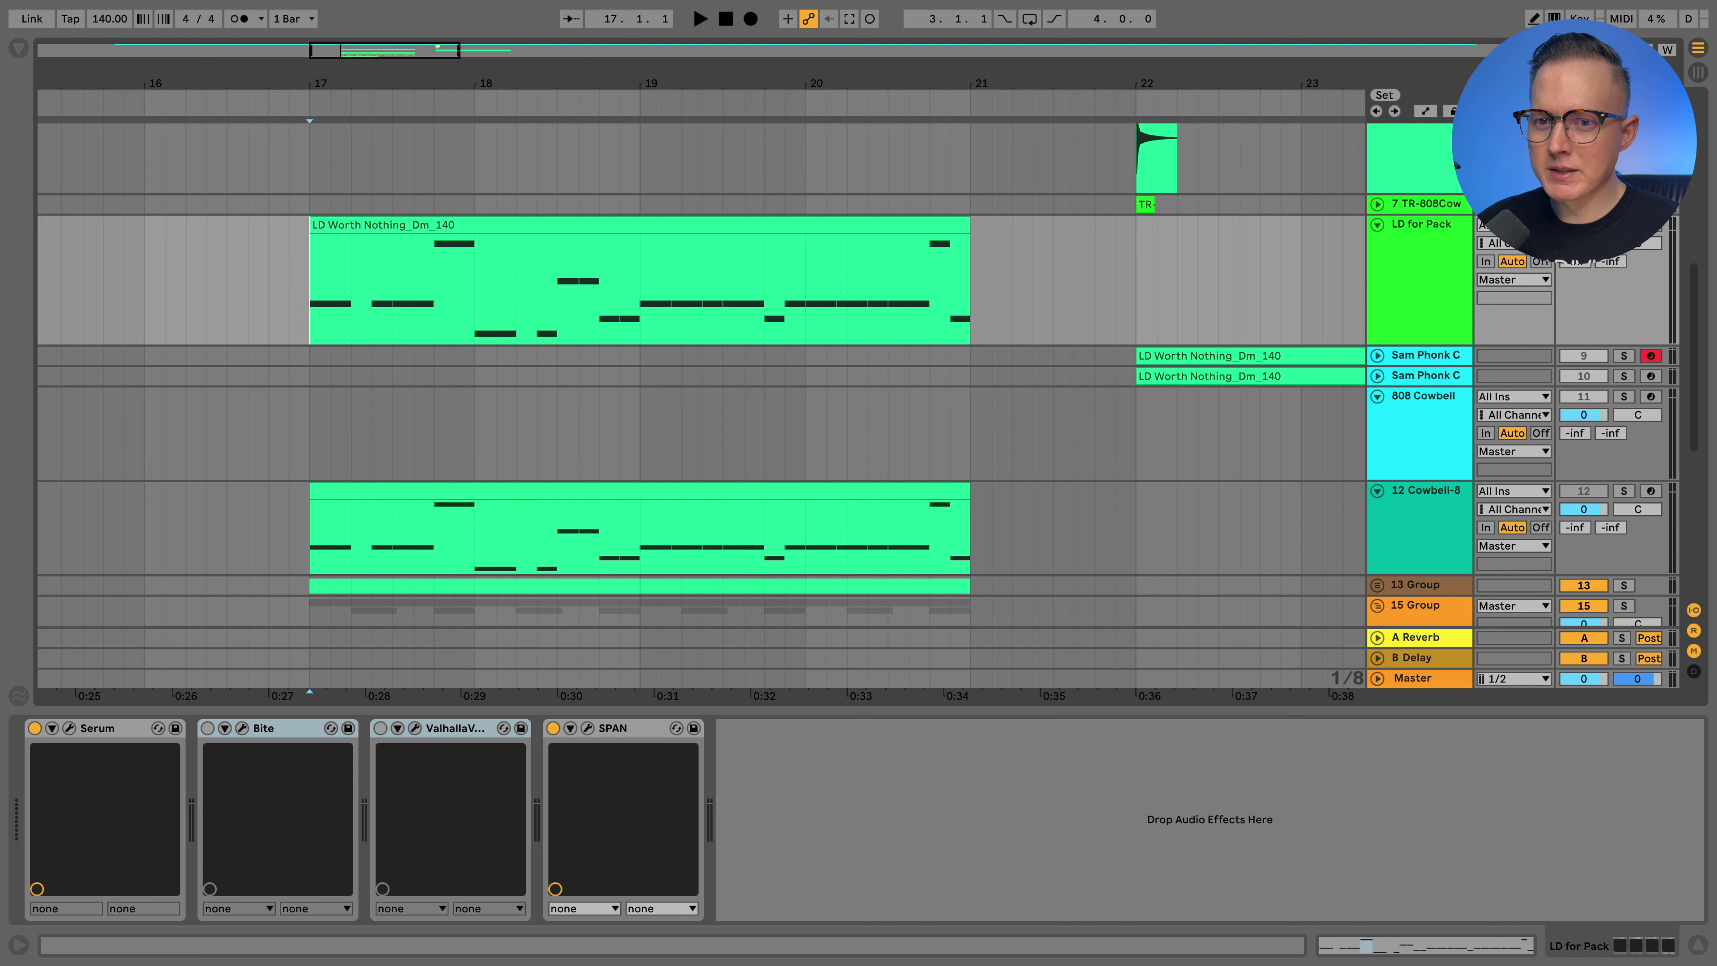
pyautogui.press('space')
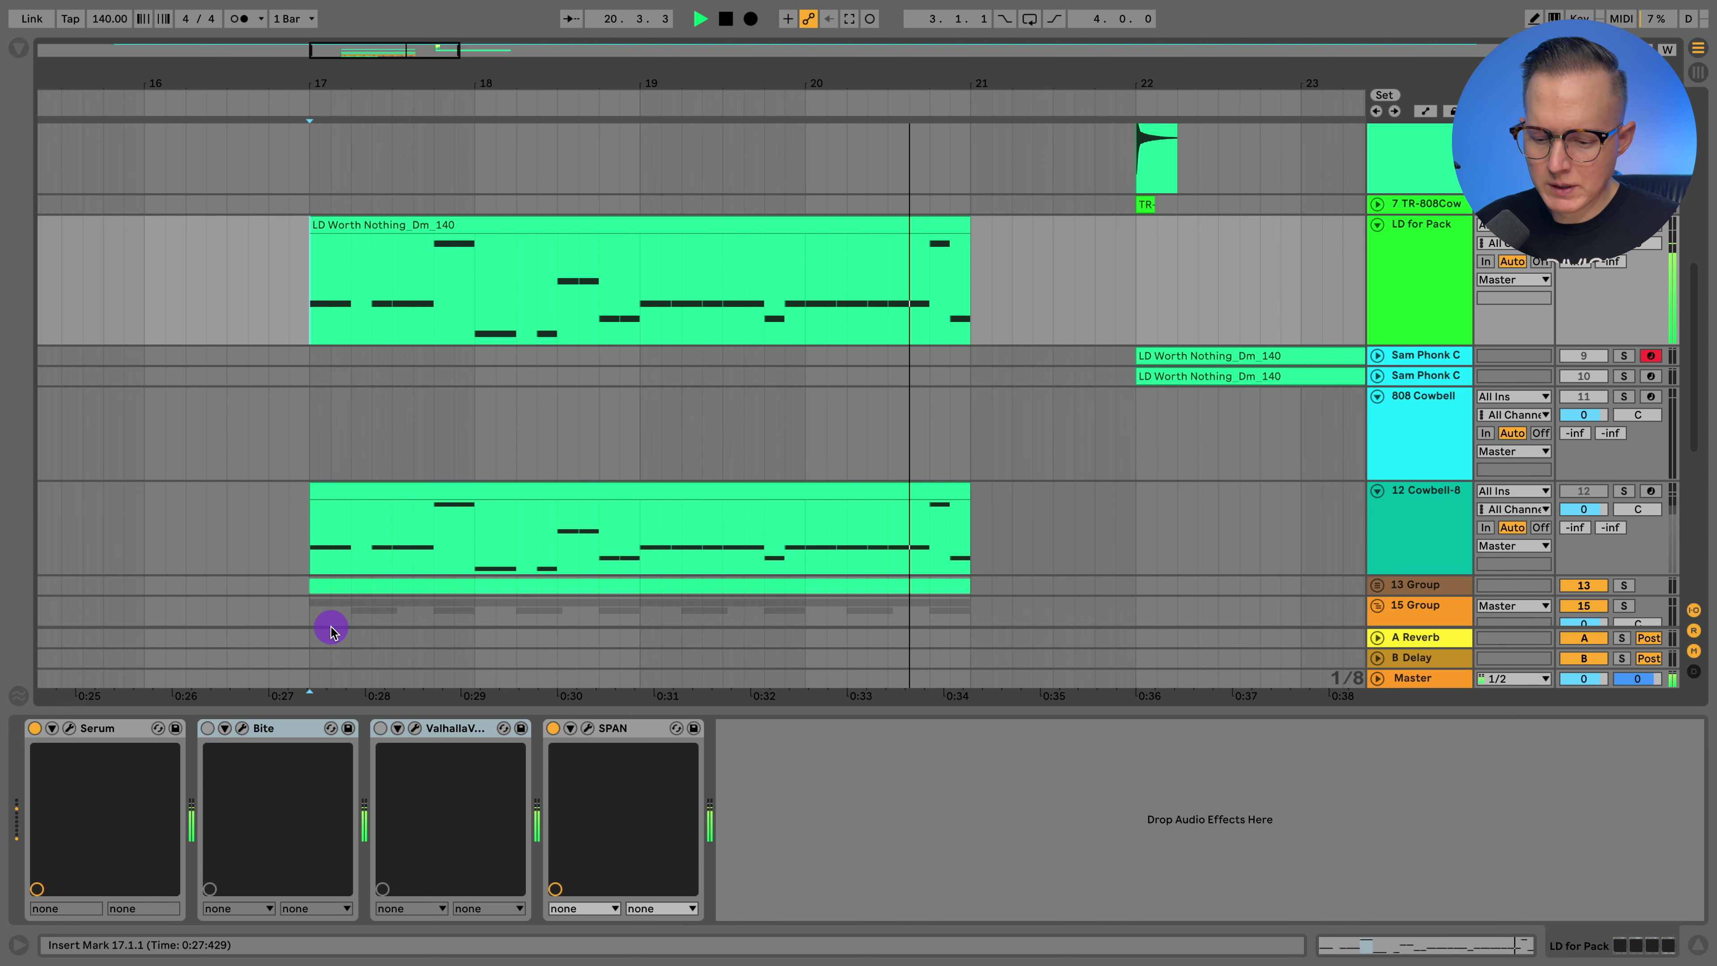
pyautogui.press('space')
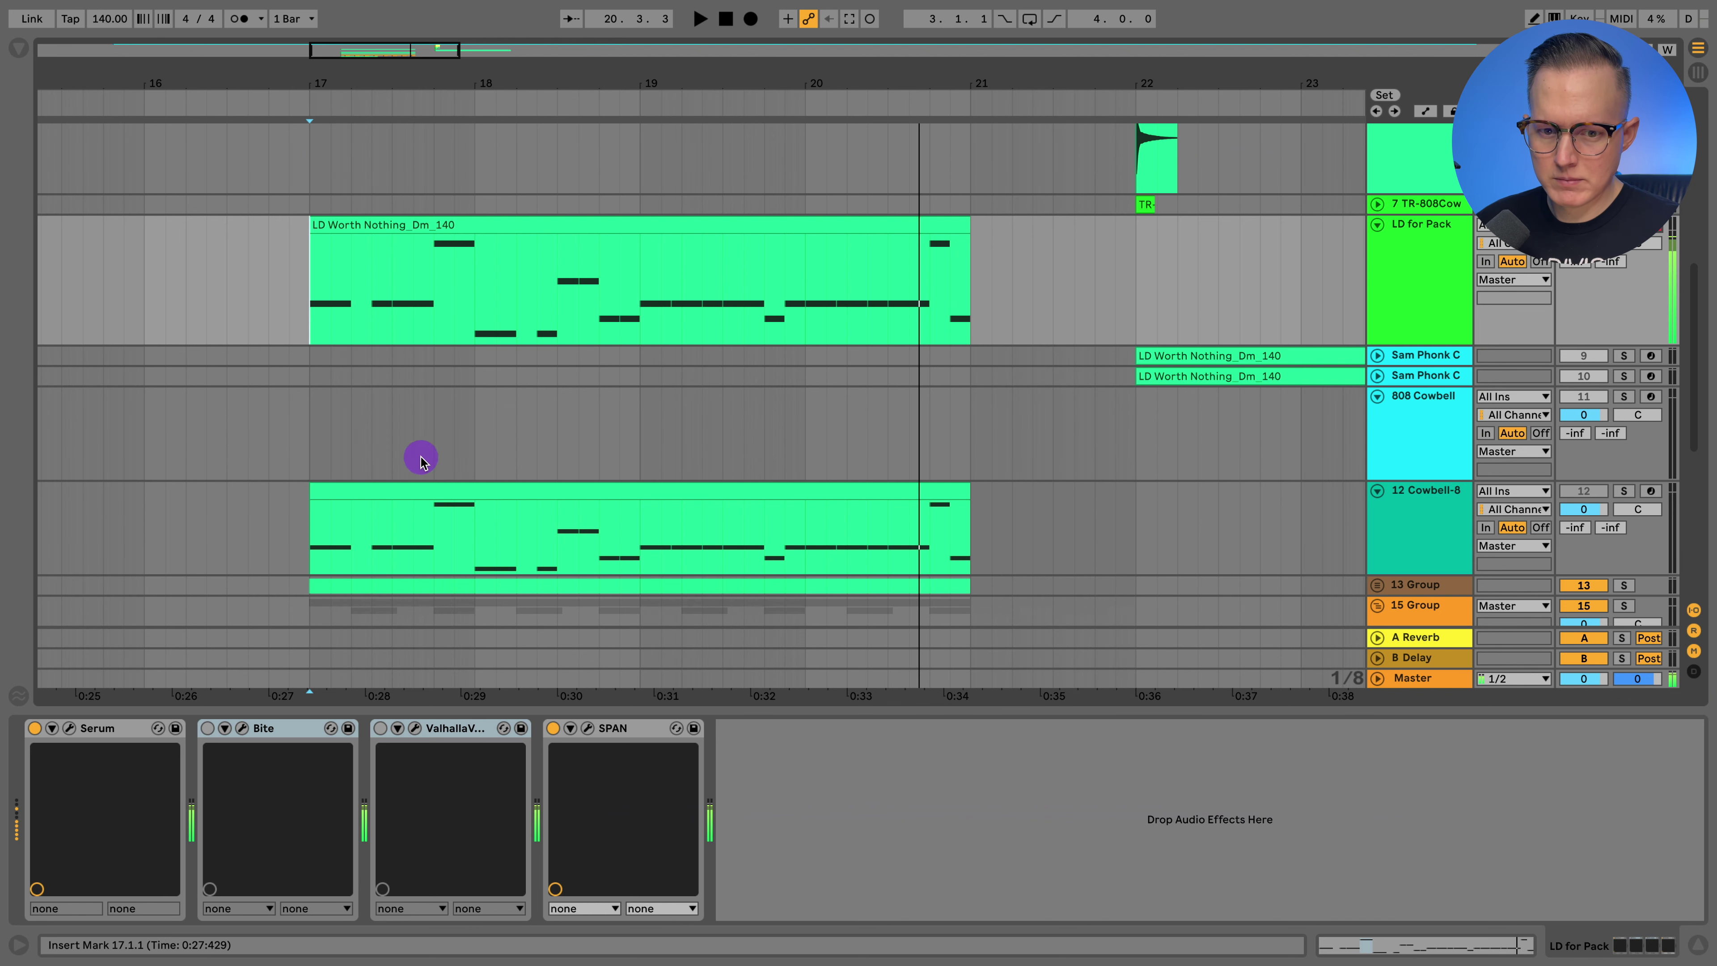
# Step: Switch on Bite and ValhallaVintageVerb for LD for Pack and play the part again
pyautogui.click(69, 729)
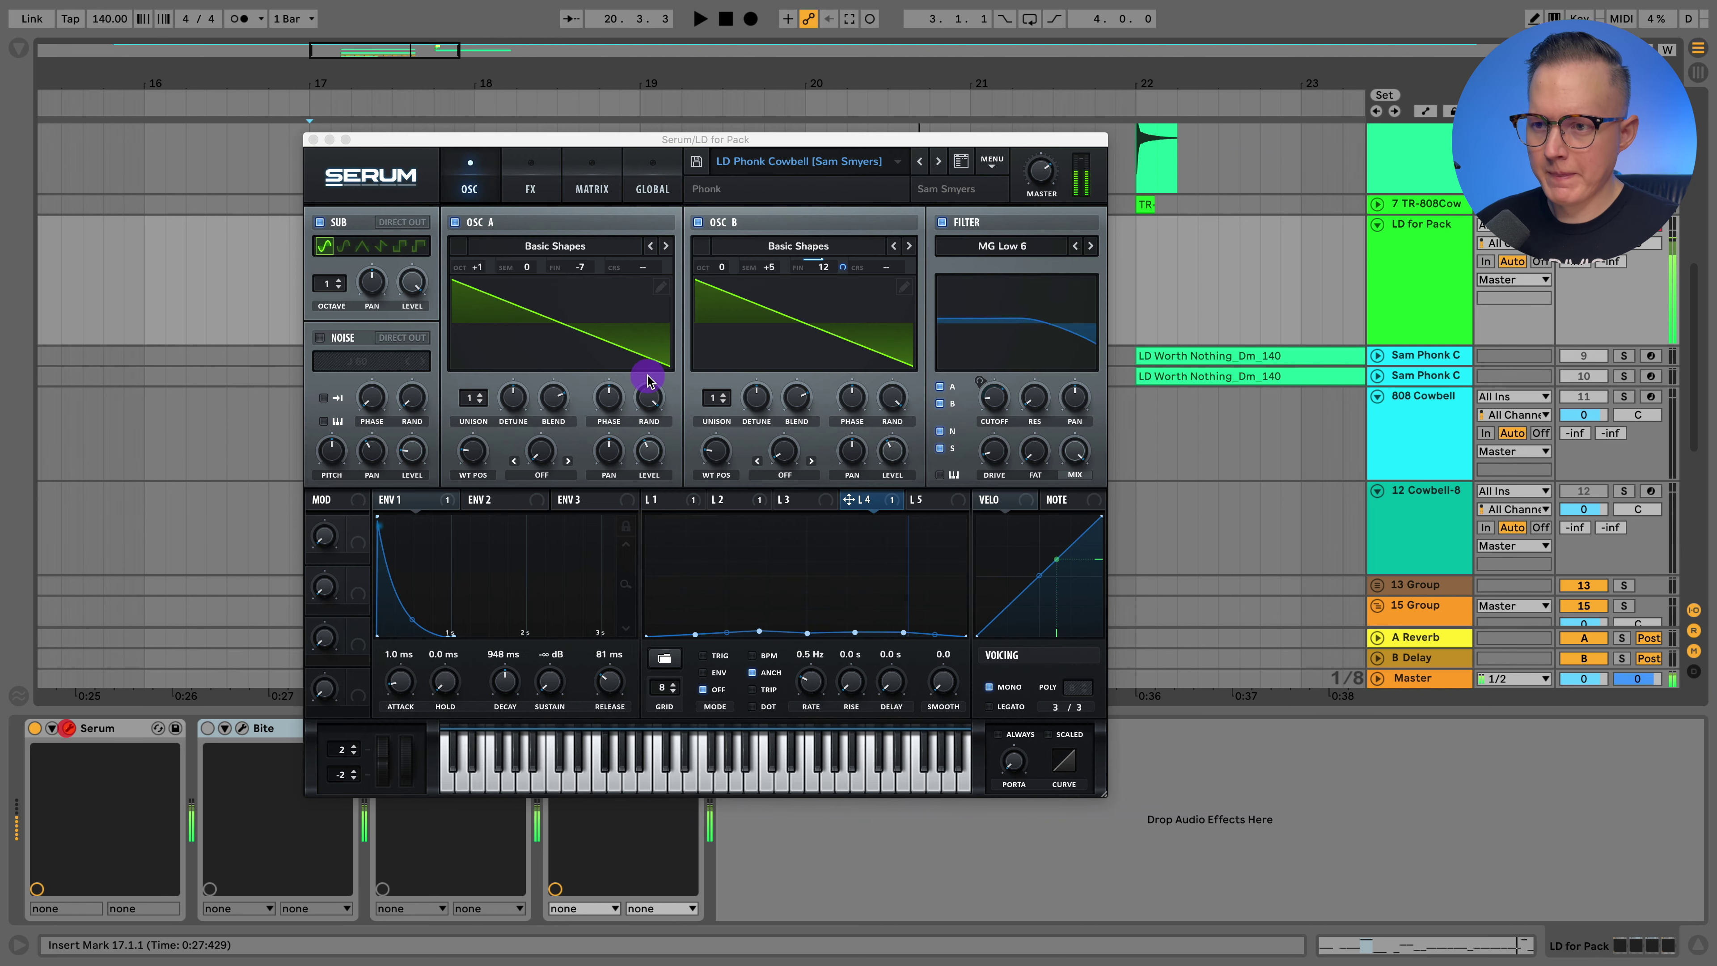
pyautogui.click(313, 140)
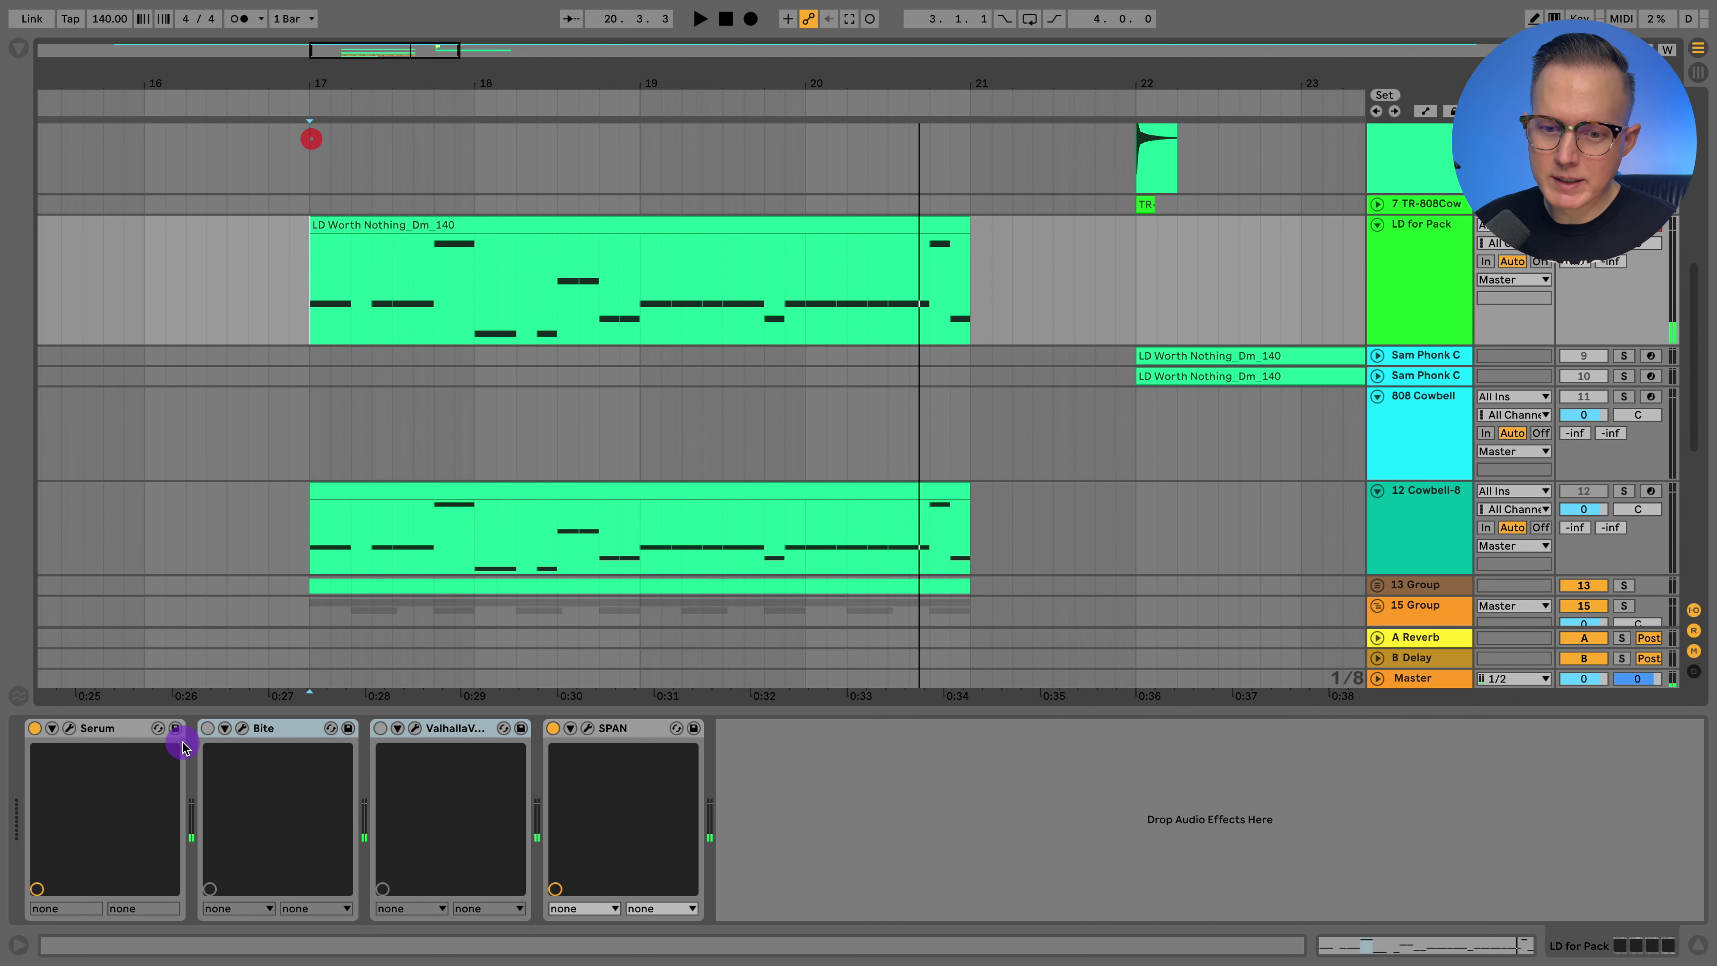
pyautogui.click(203, 728)
pyautogui.click(380, 729)
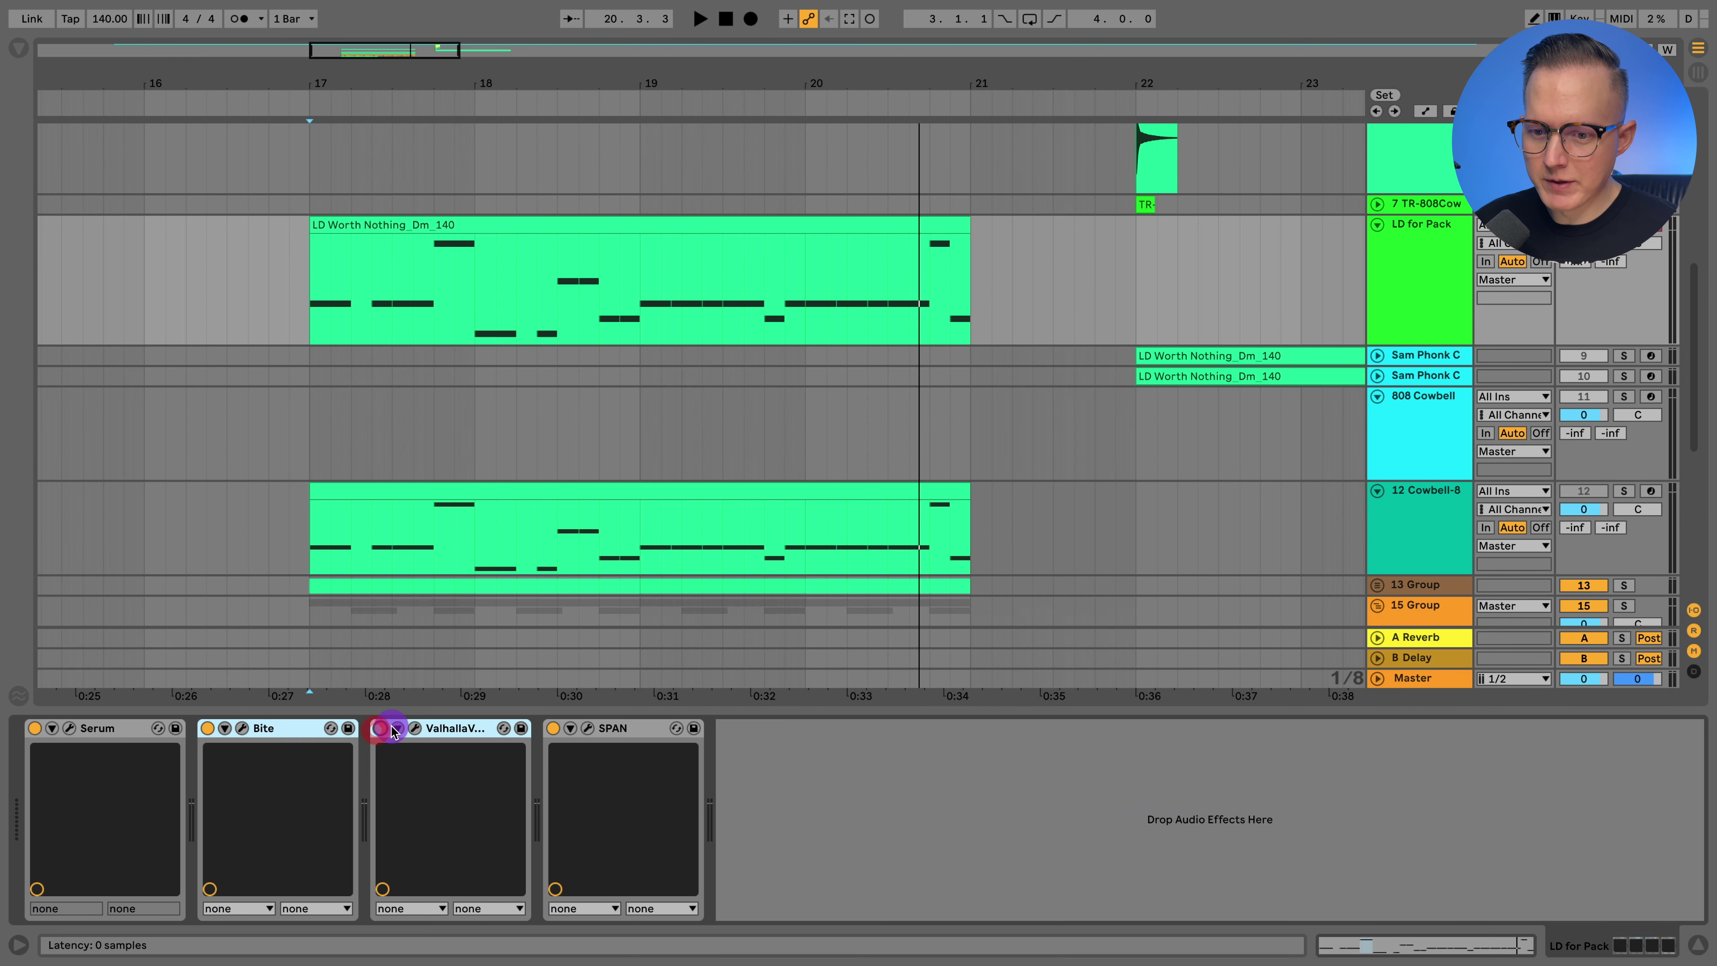
pyautogui.click(415, 729)
pyautogui.click(613, 429)
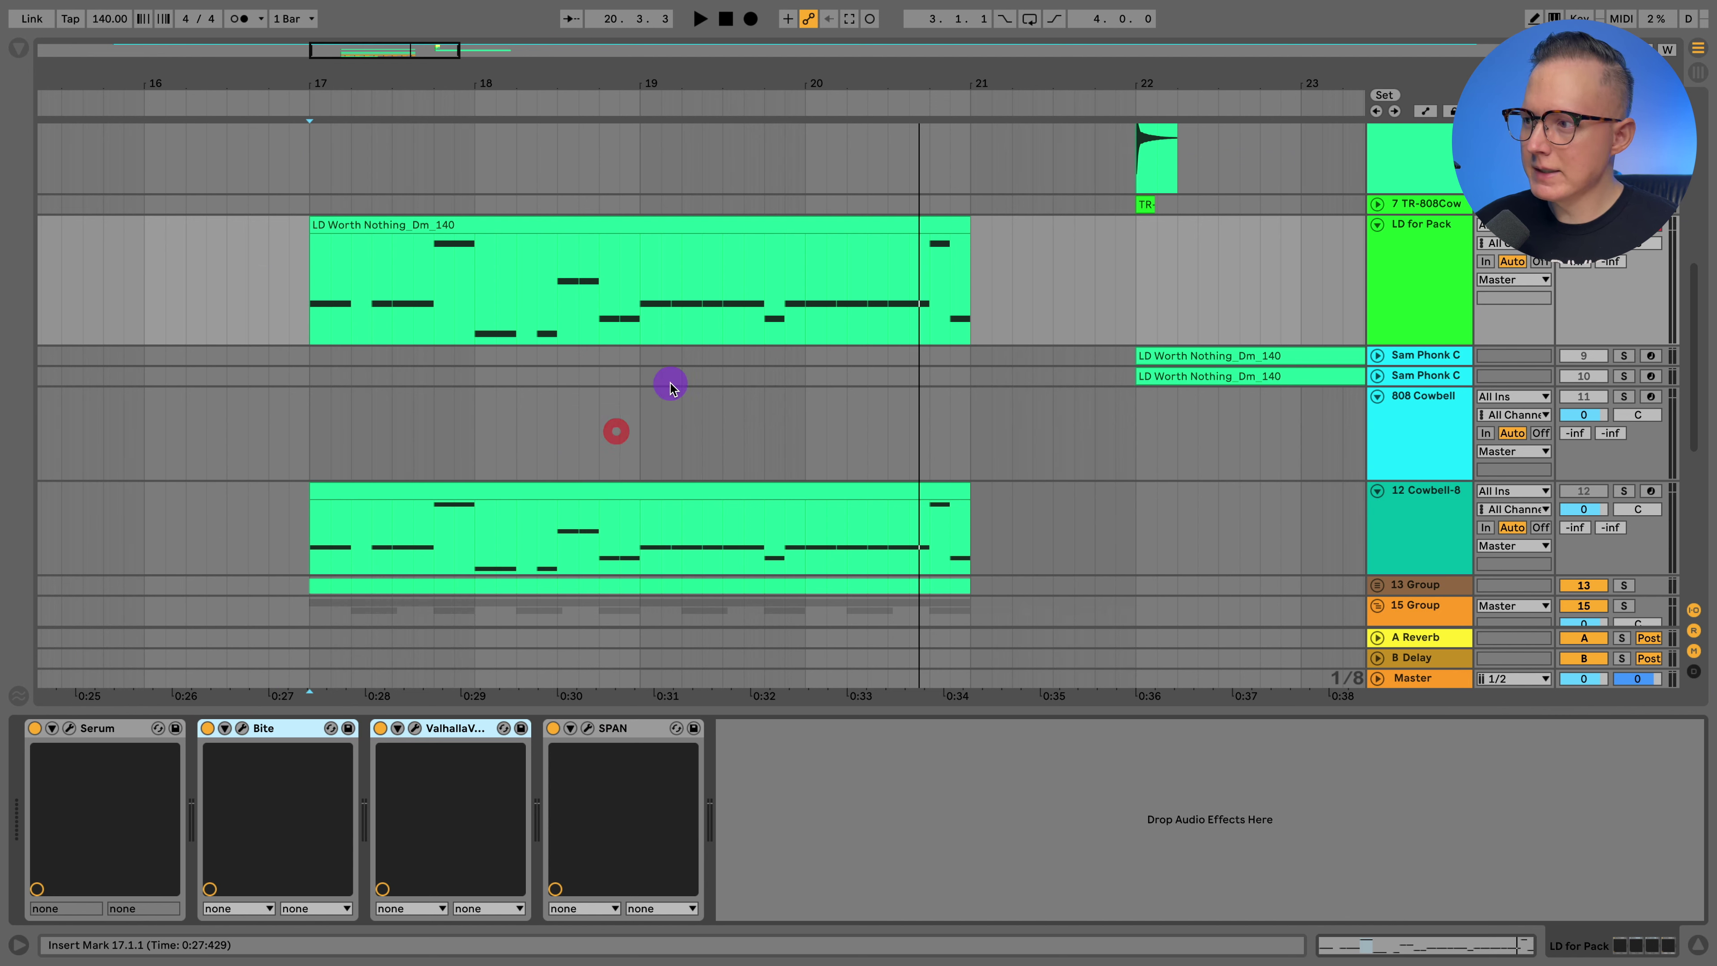
pyautogui.press('space')
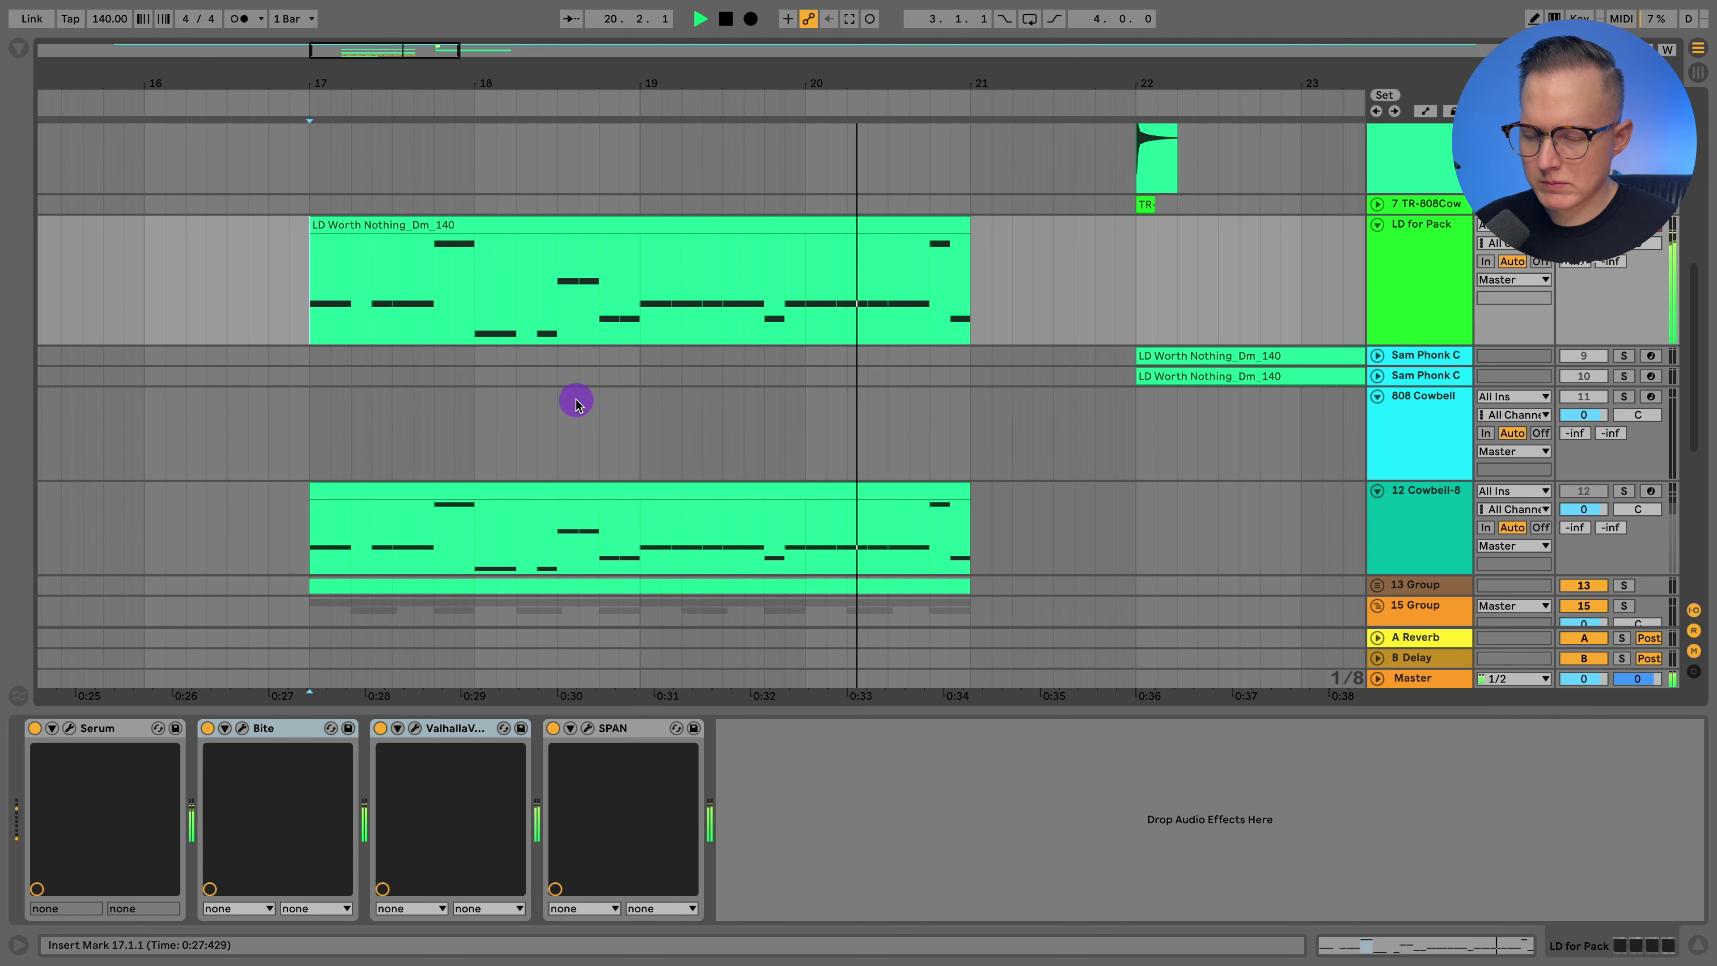
pyautogui.press('space')
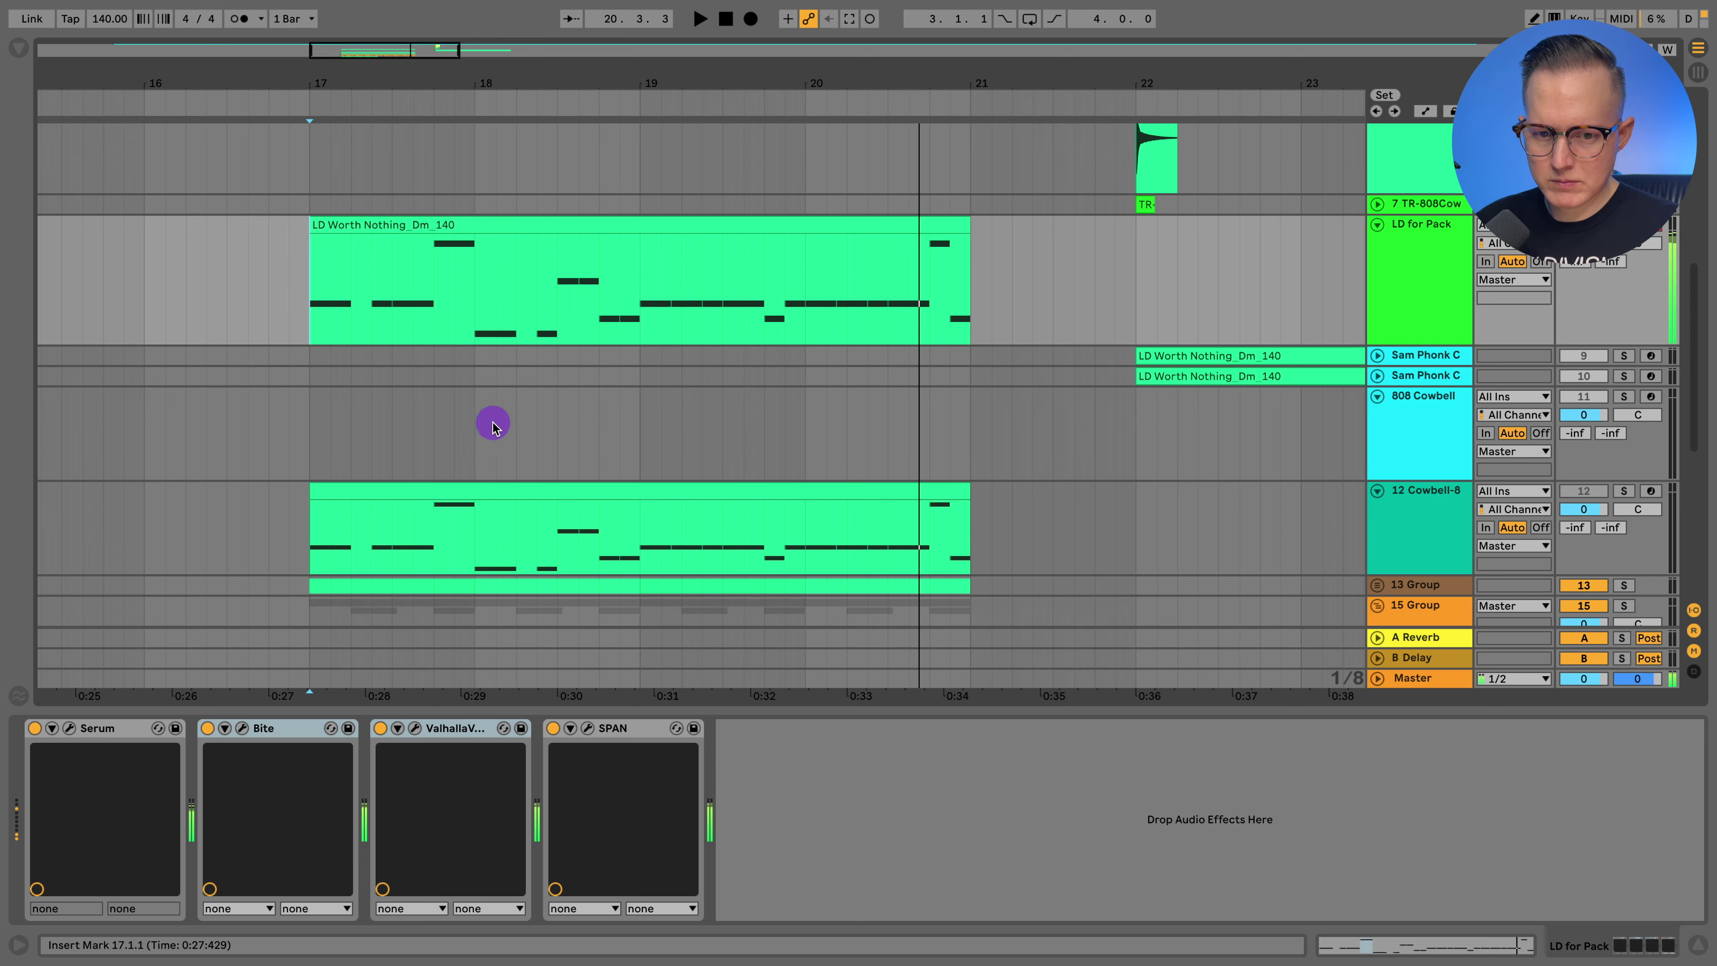
# Step: Switch off Bite and the reverb, then reopen the LD Phonk Cowbell Serum patch
pyautogui.click(69, 728)
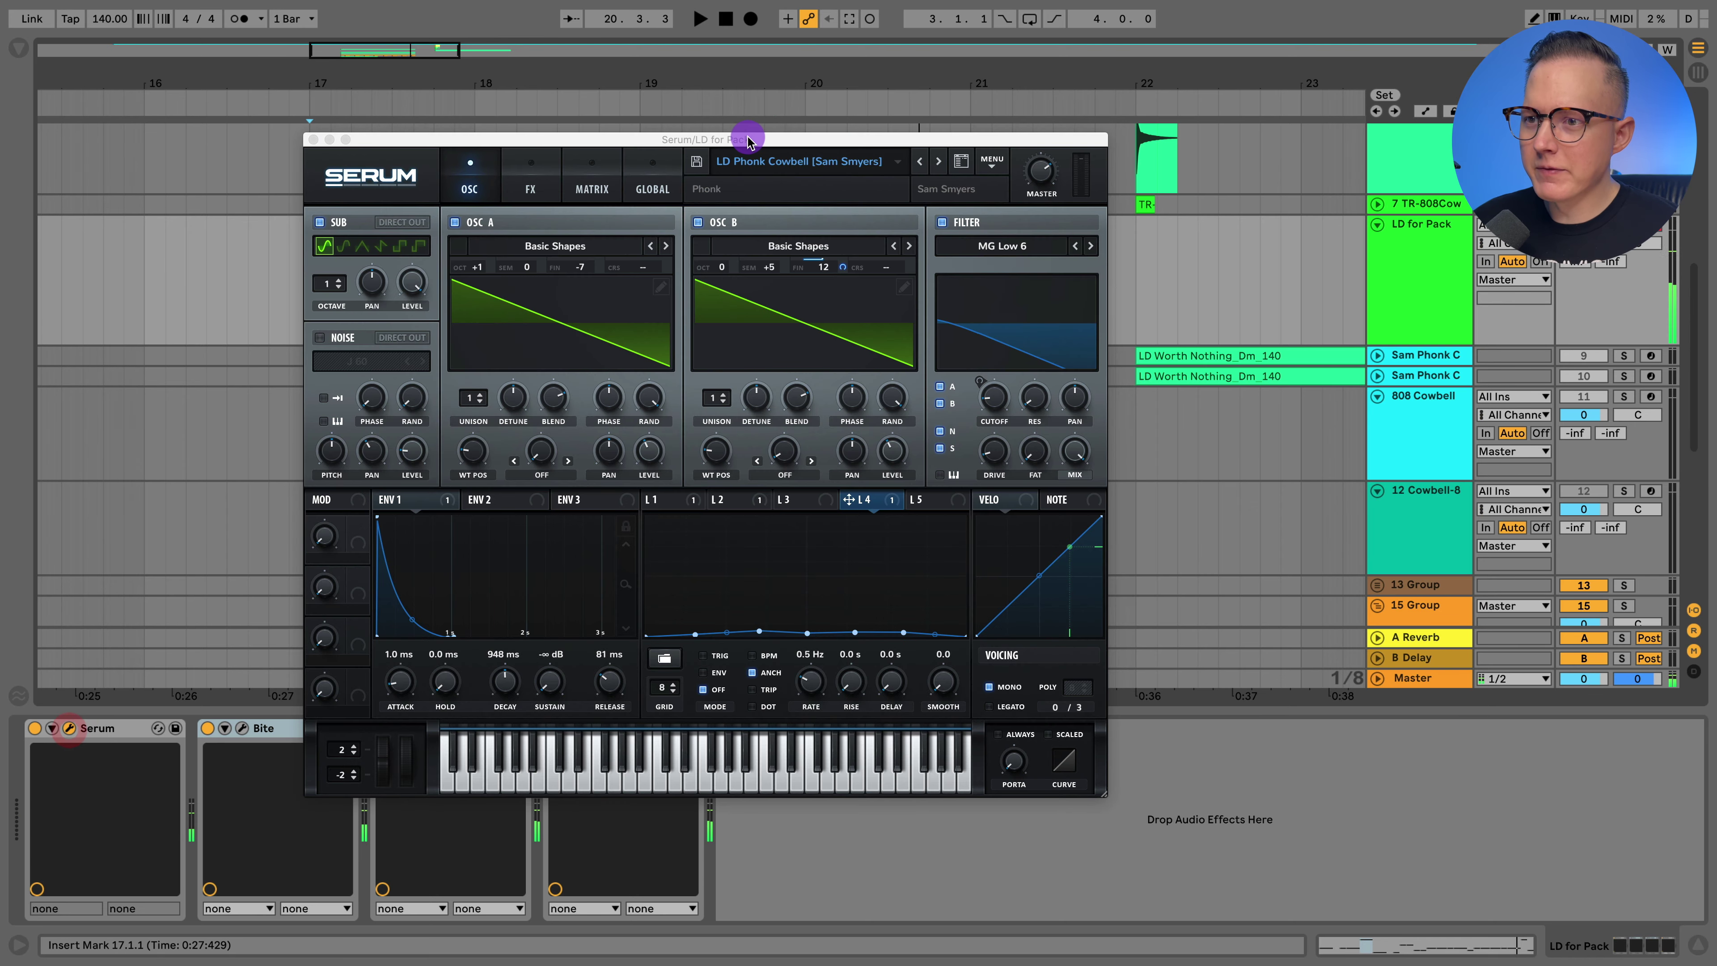
pyautogui.moveTo(749, 140); pyautogui.dragTo(729, 110)
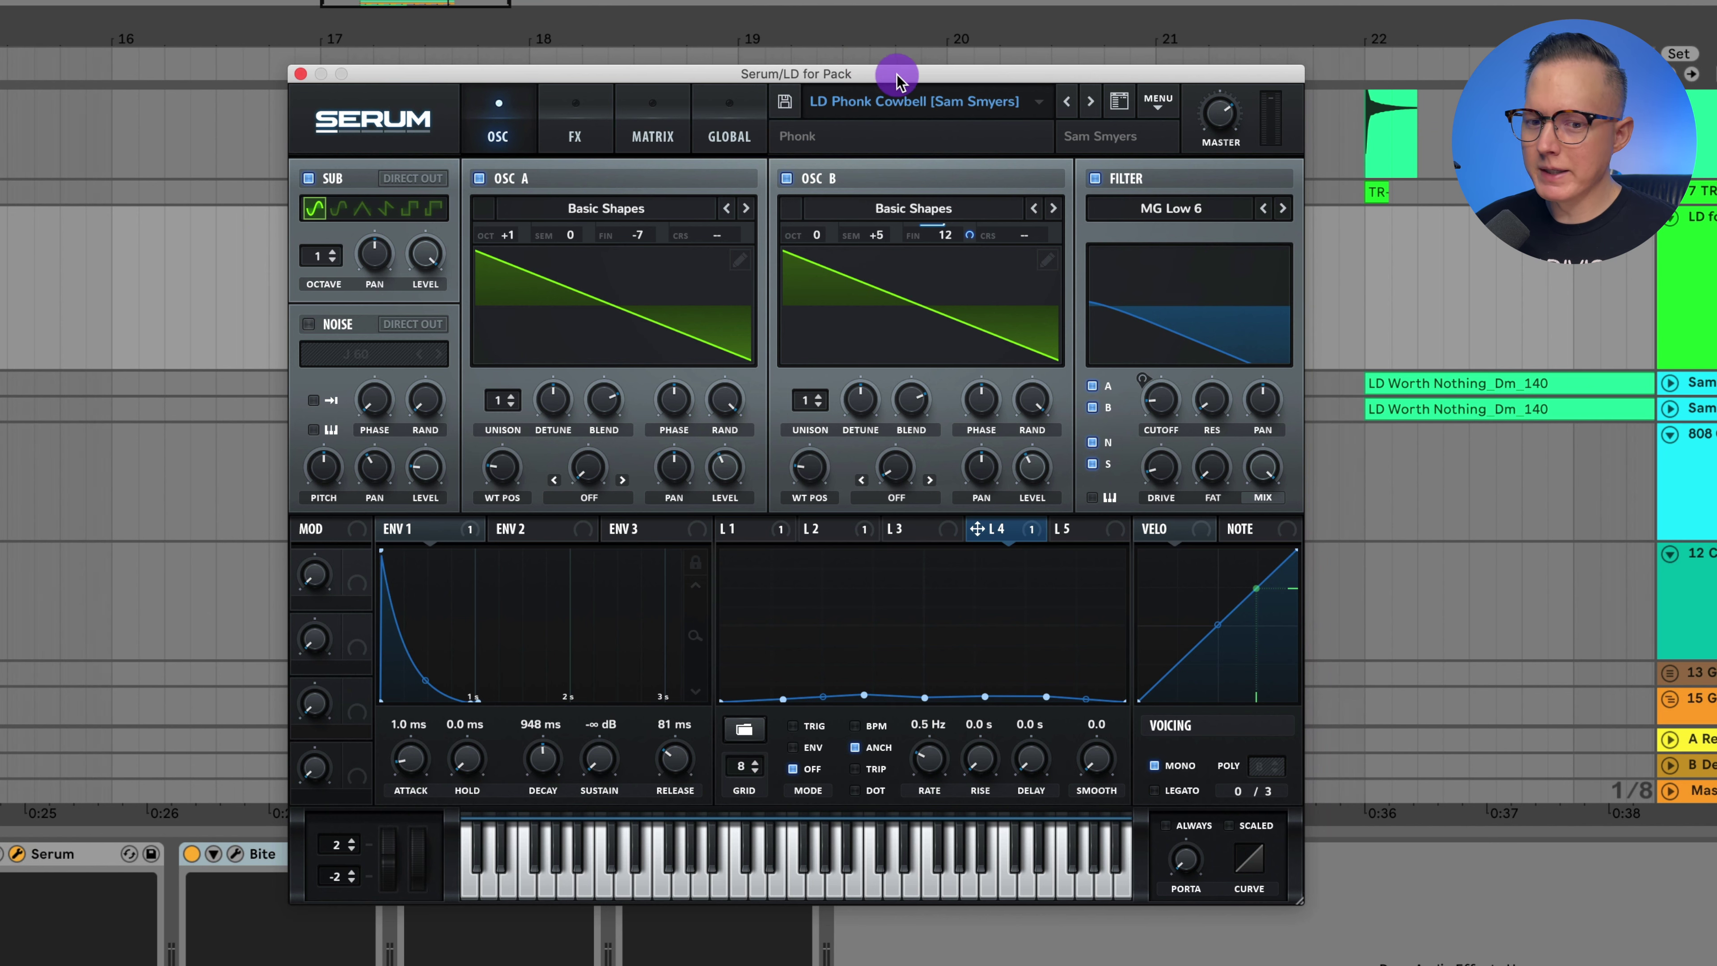
pyautogui.click(300, 73)
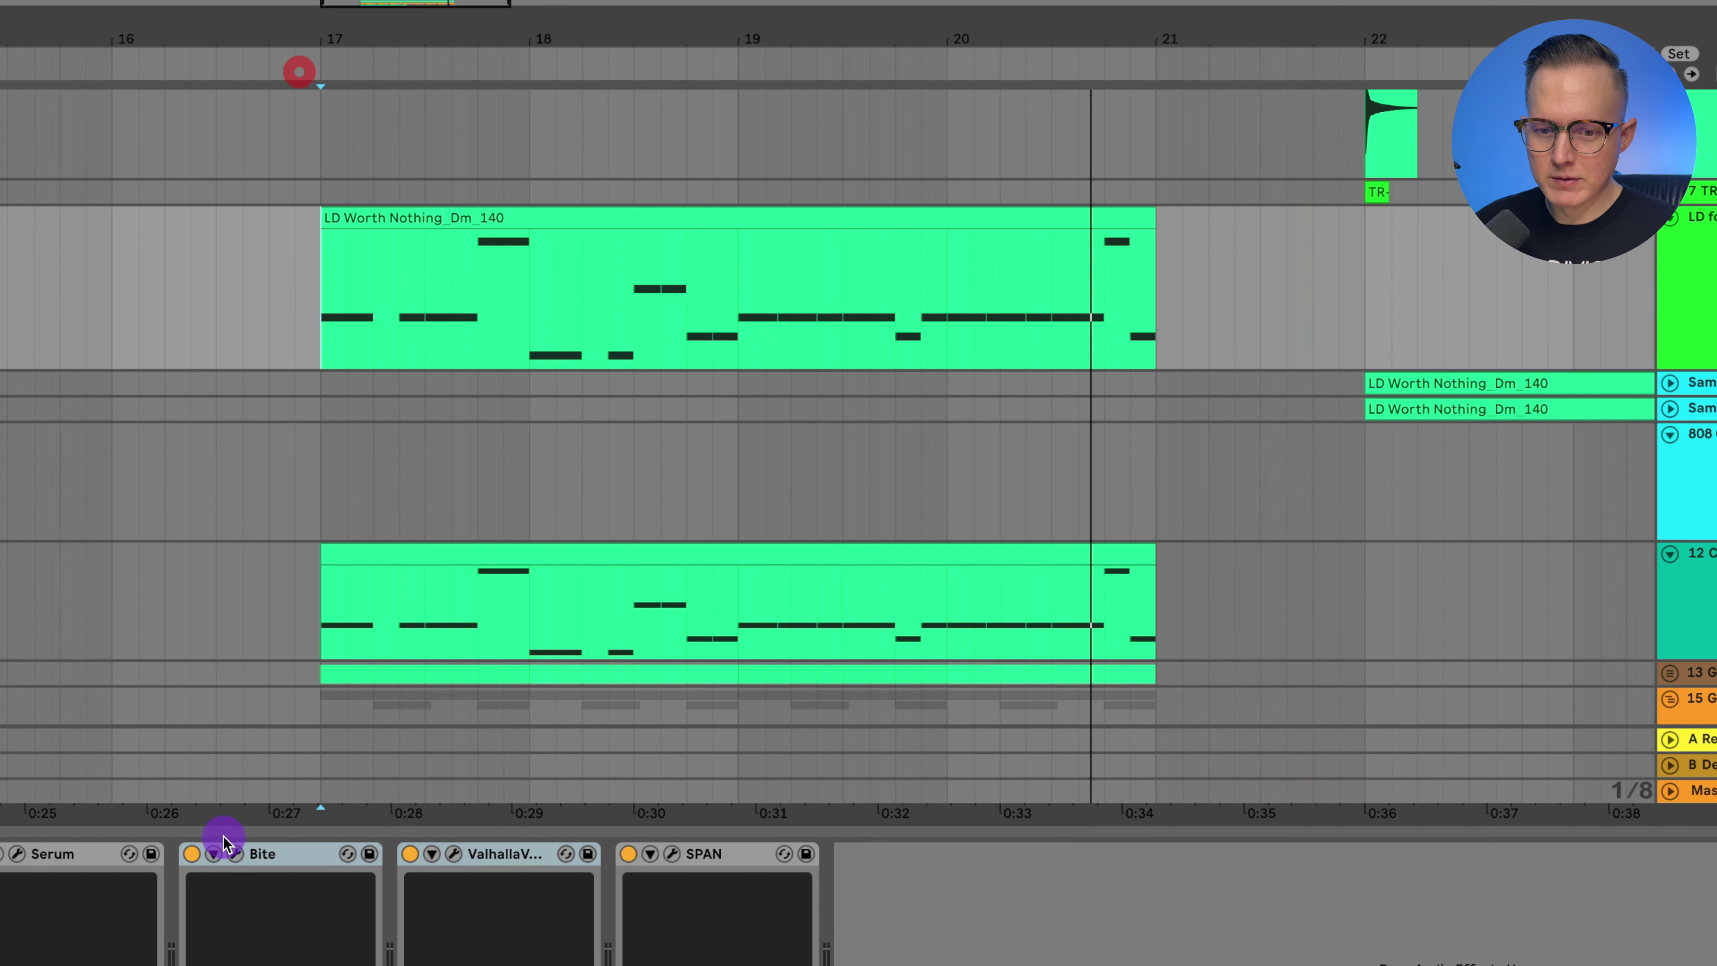
pyautogui.click(191, 854)
pyautogui.click(411, 853)
pyautogui.click(17, 854)
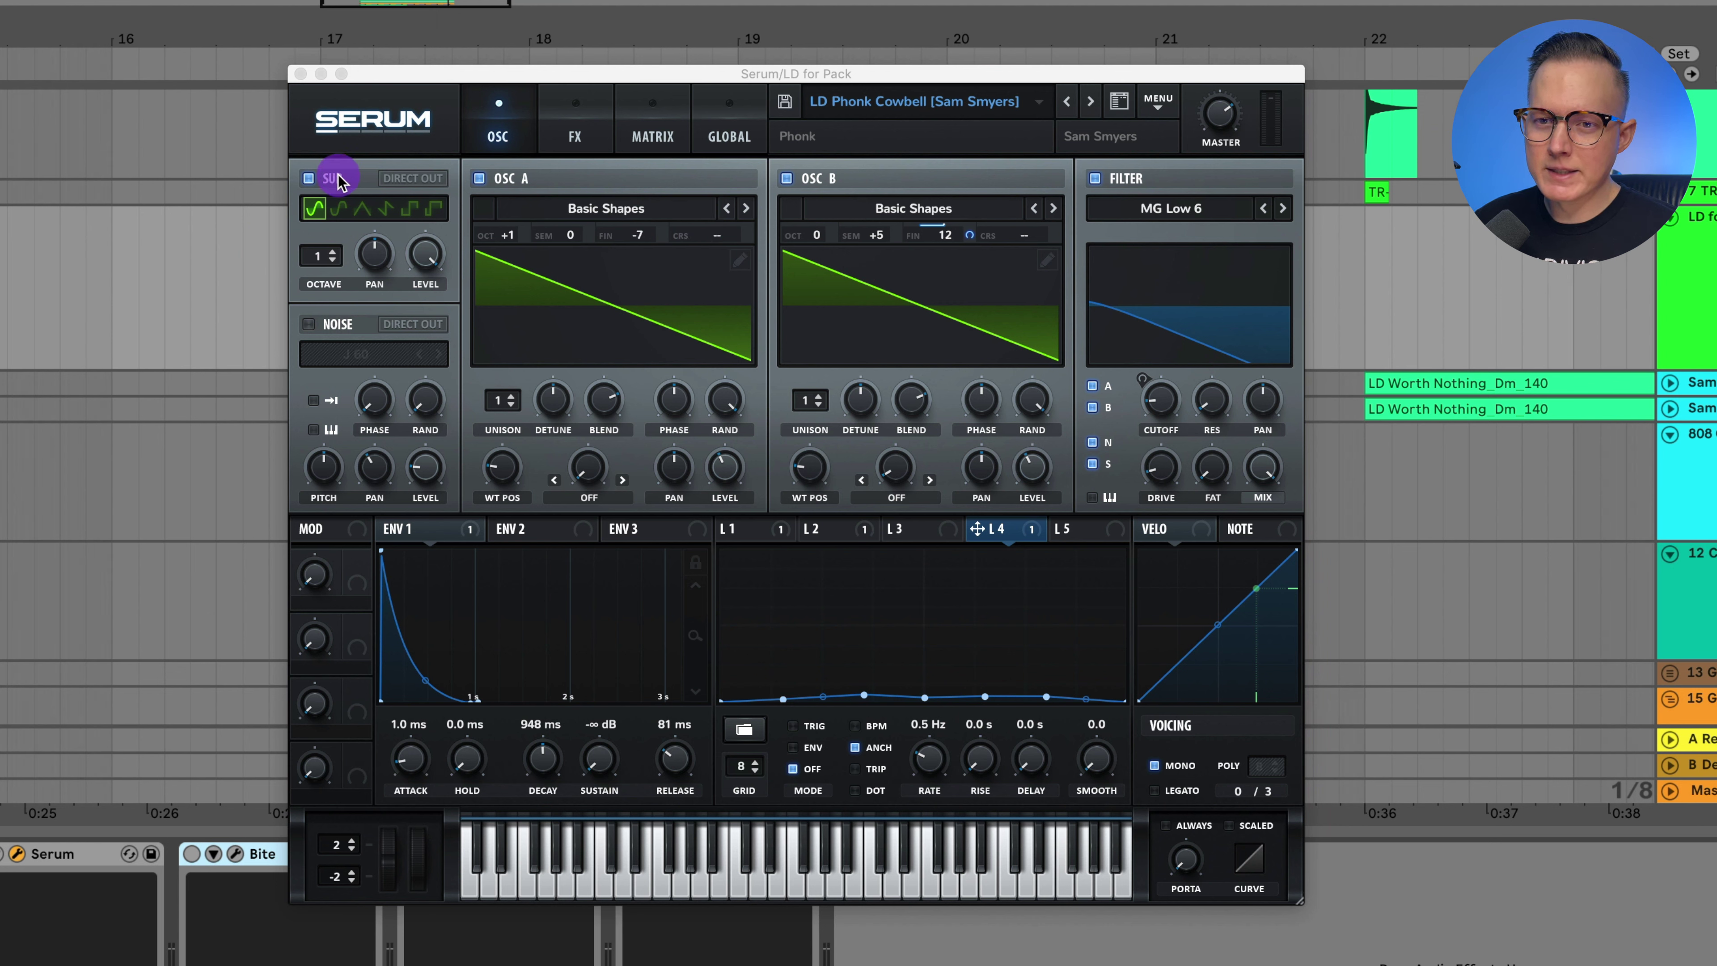
# Step: Mute Osc A and Osc B, then re-enable A, B and the sine sub oscillator together
pyautogui.click(479, 178)
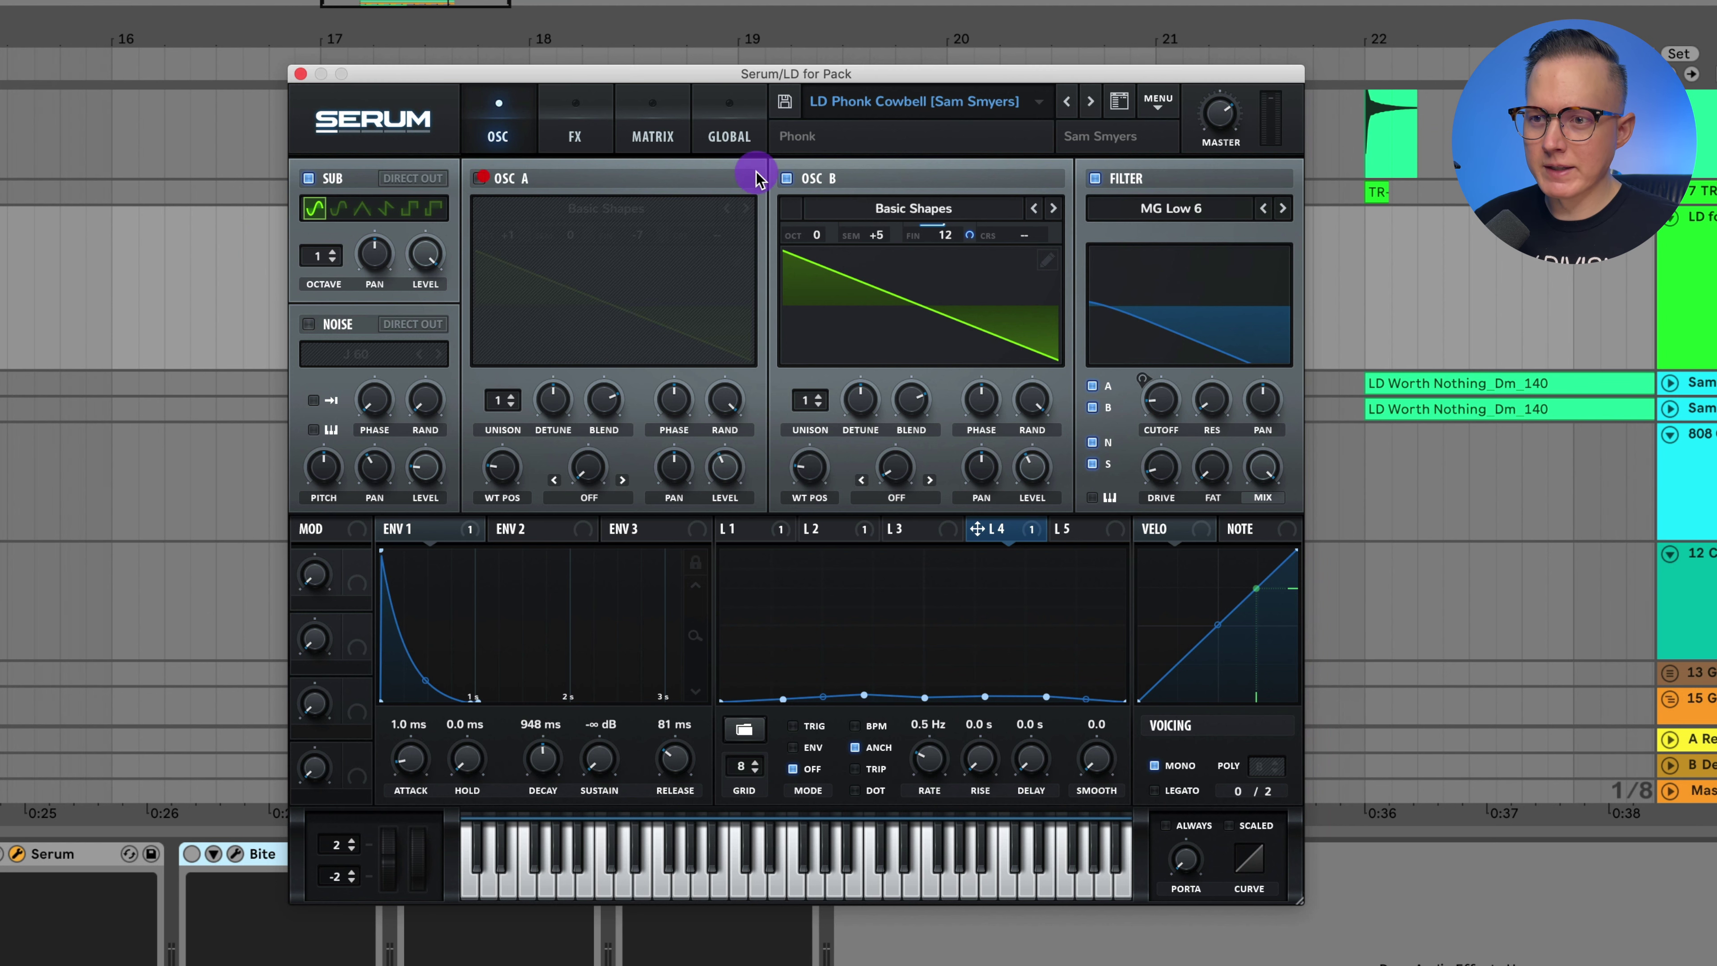
pyautogui.click(789, 180)
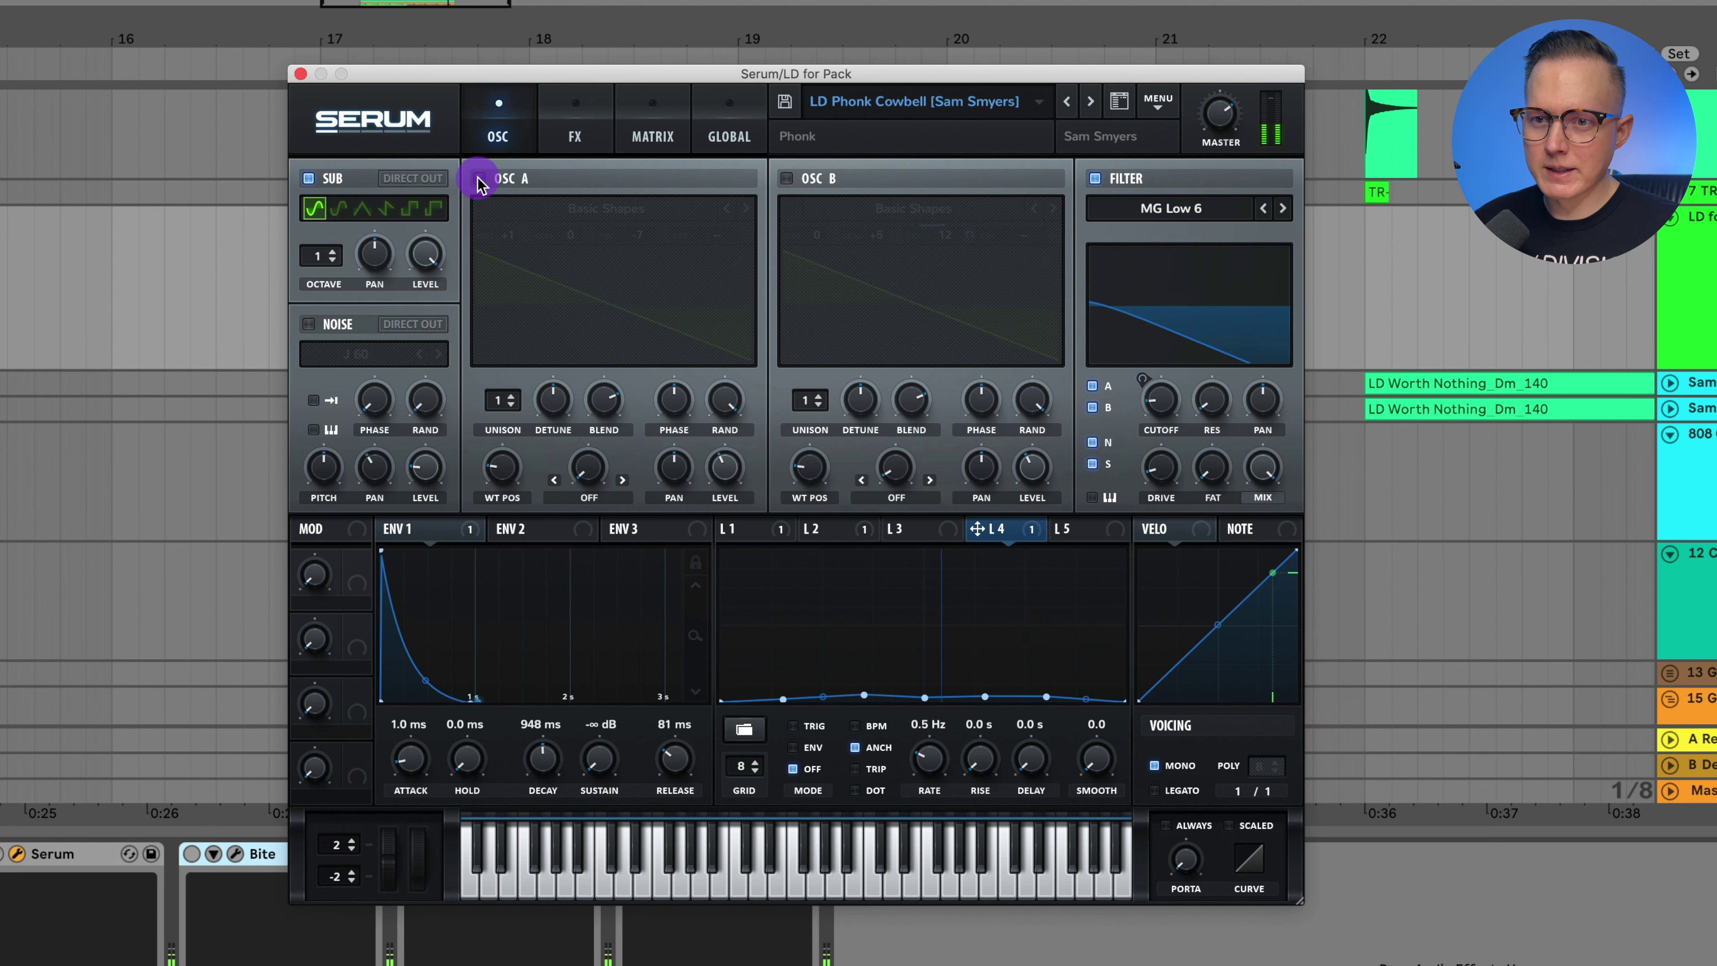
pyautogui.click(309, 178)
pyautogui.click(480, 178)
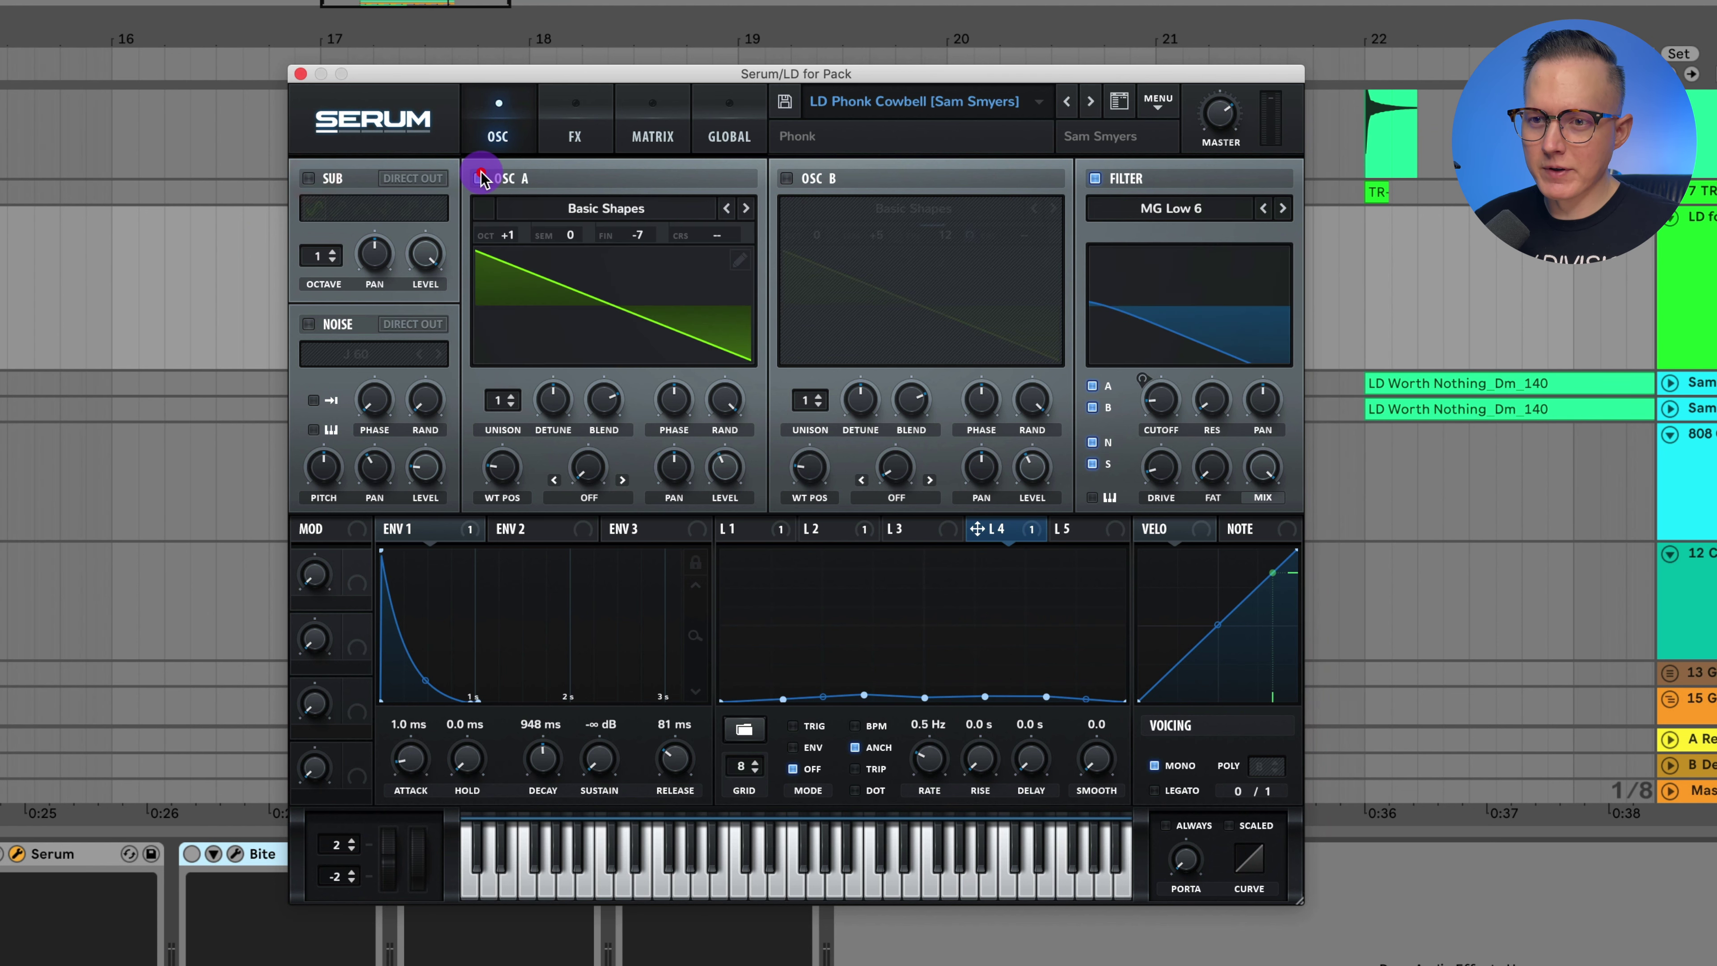
pyautogui.click(787, 179)
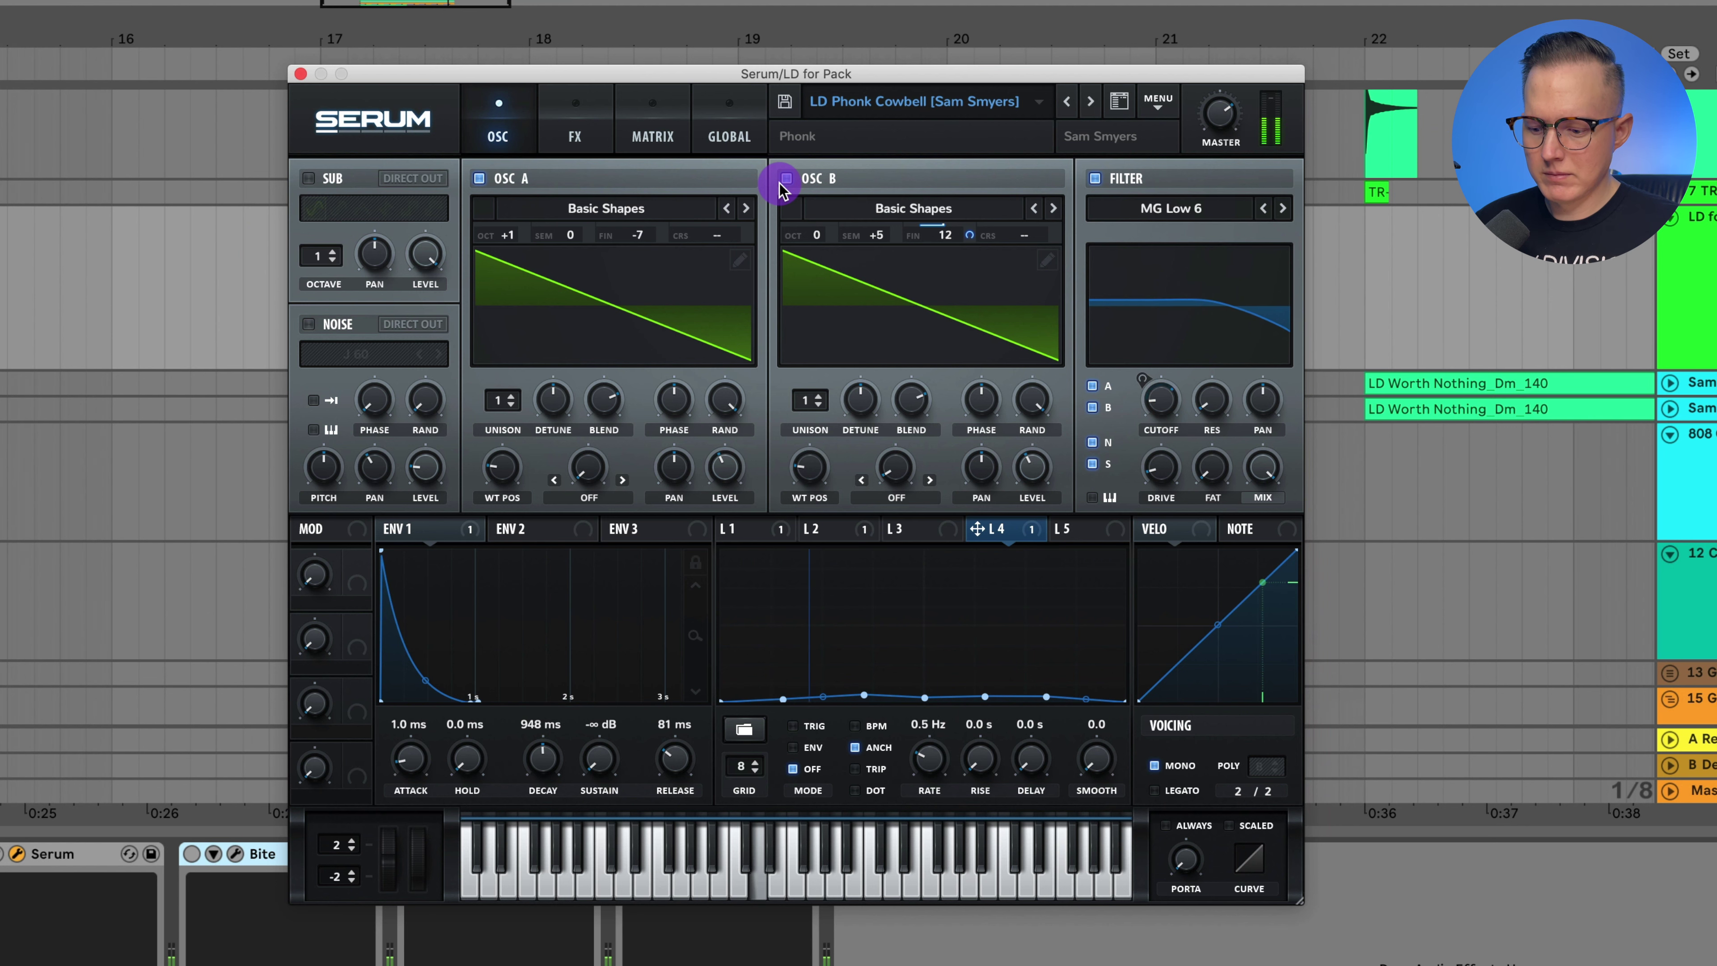
pyautogui.click(310, 178)
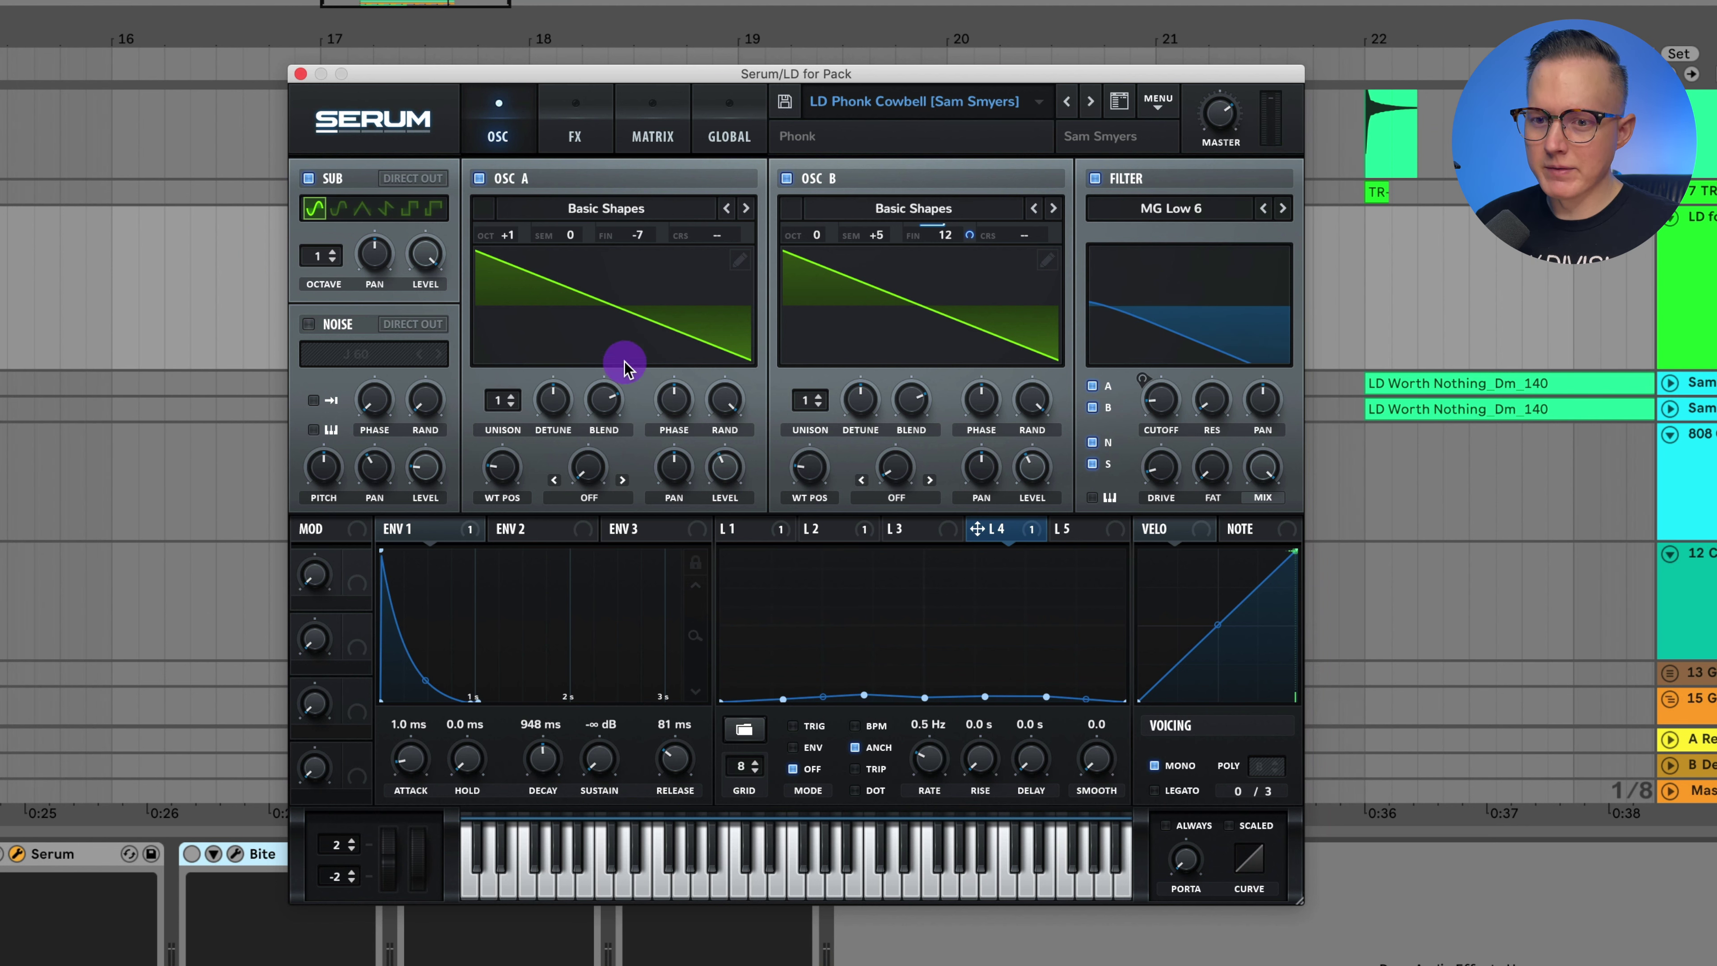
pyautogui.click(465, 535)
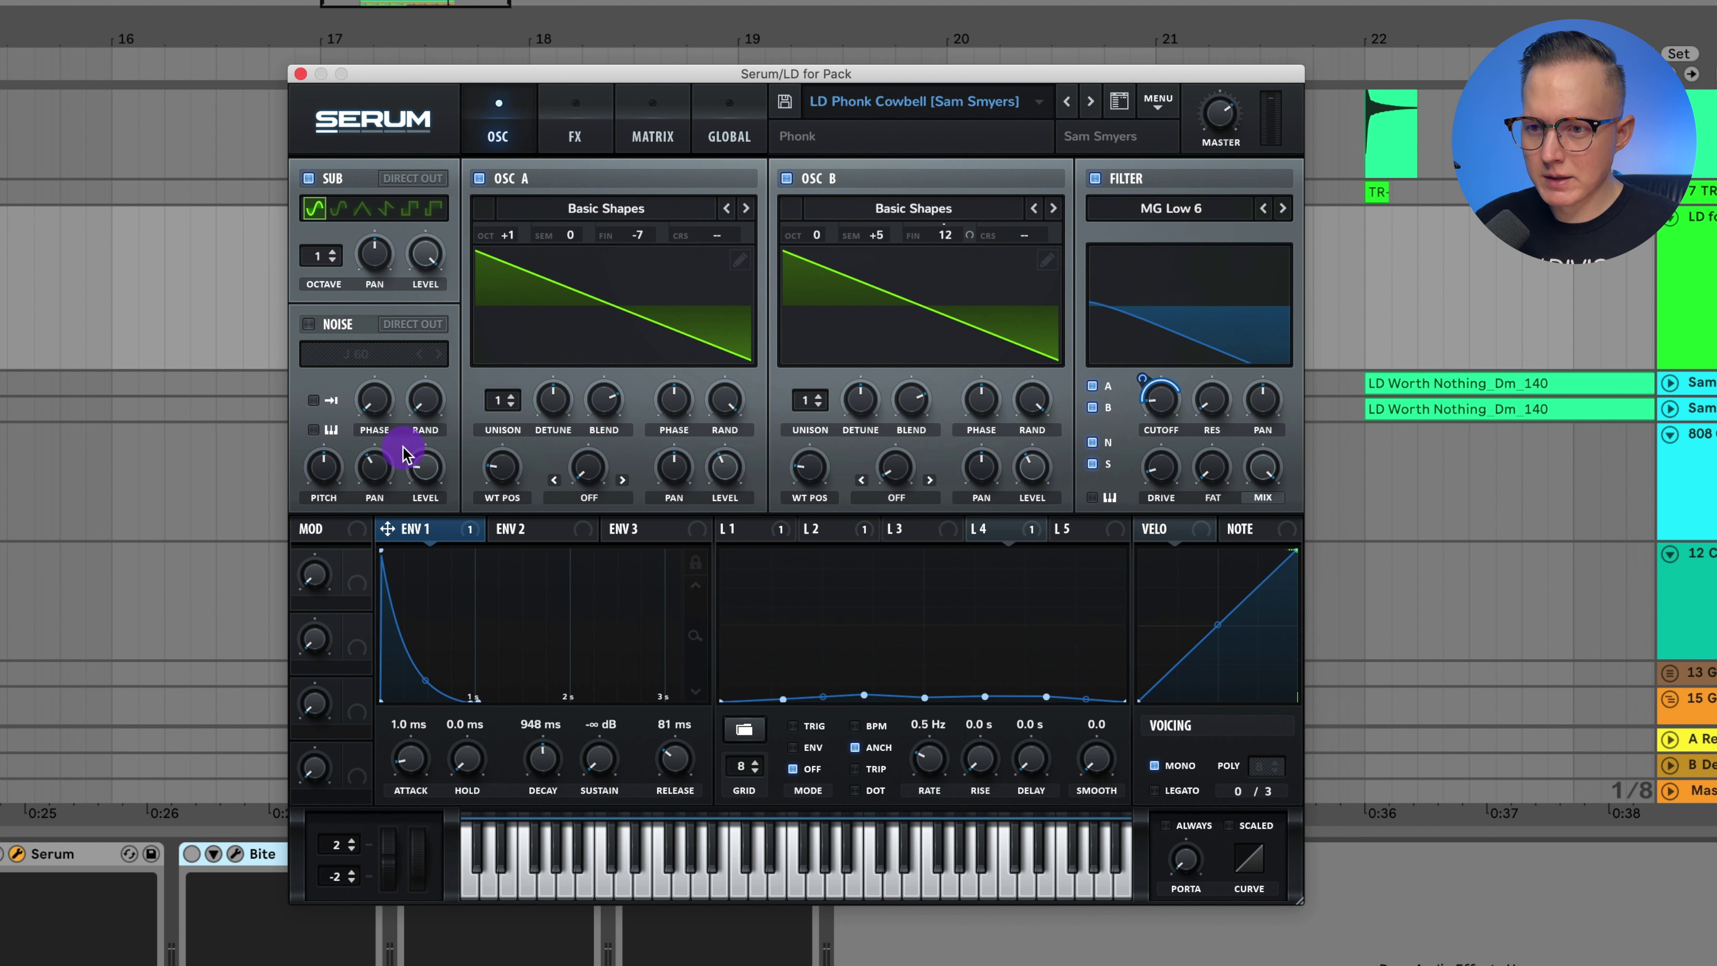
pyautogui.click(754, 534)
pyautogui.click(845, 532)
pyautogui.click(769, 526)
pyautogui.rightClick(730, 531)
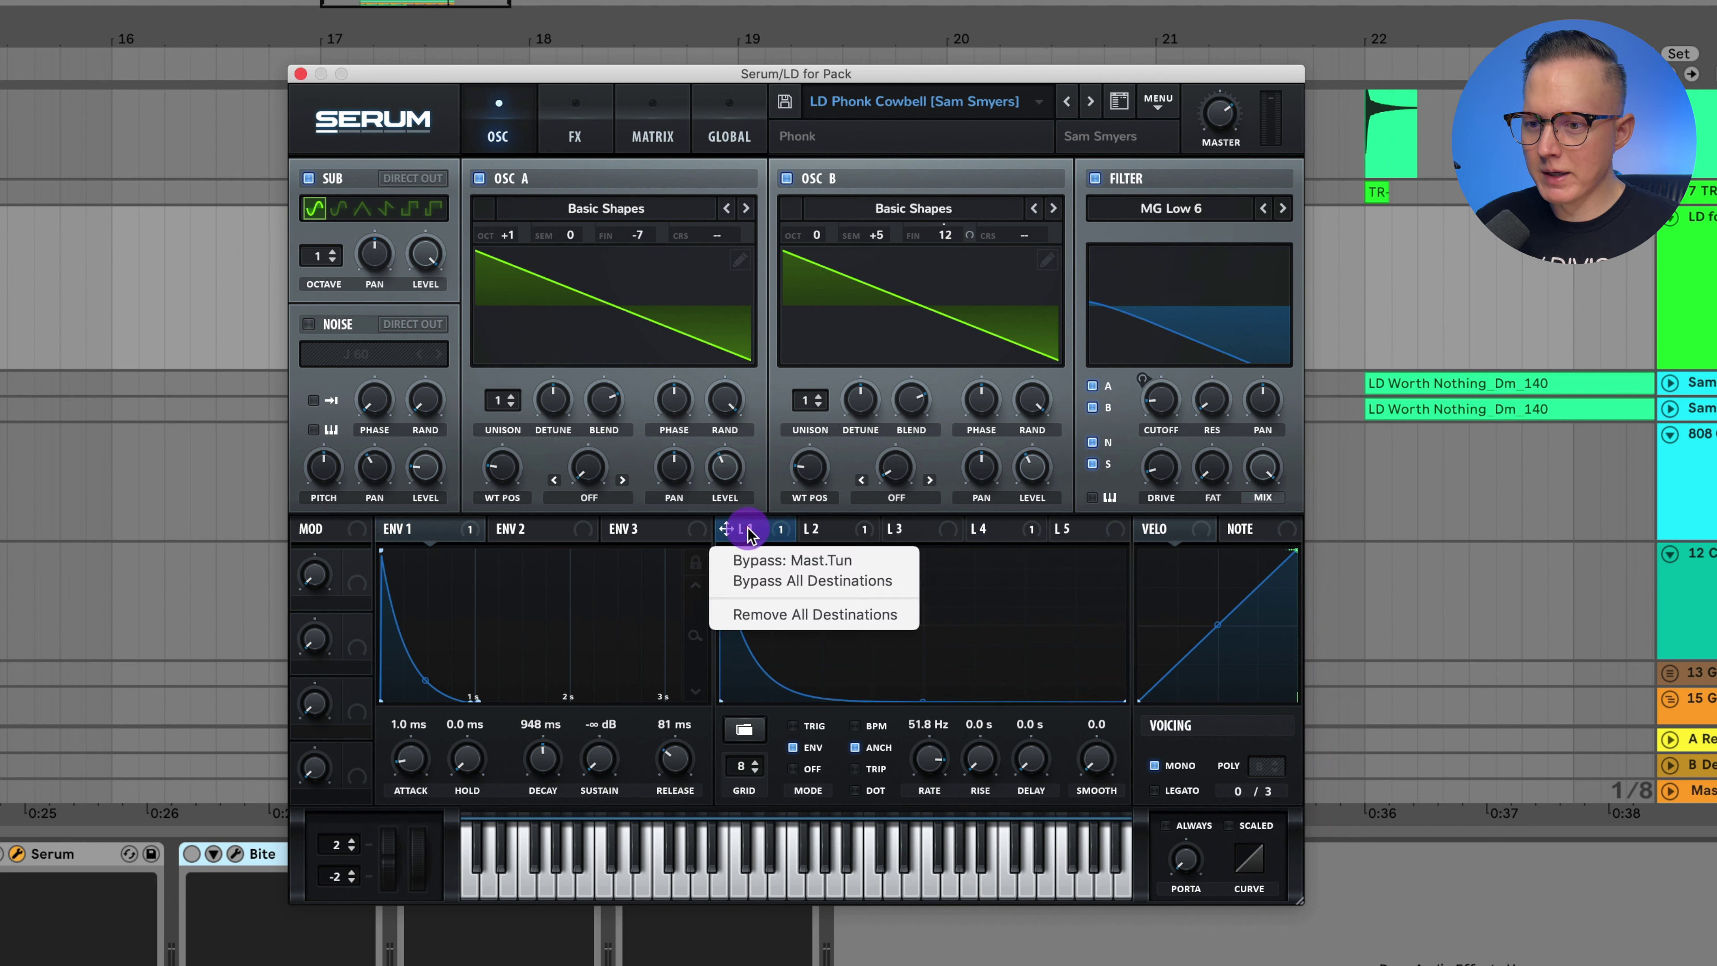
pyautogui.click(754, 540)
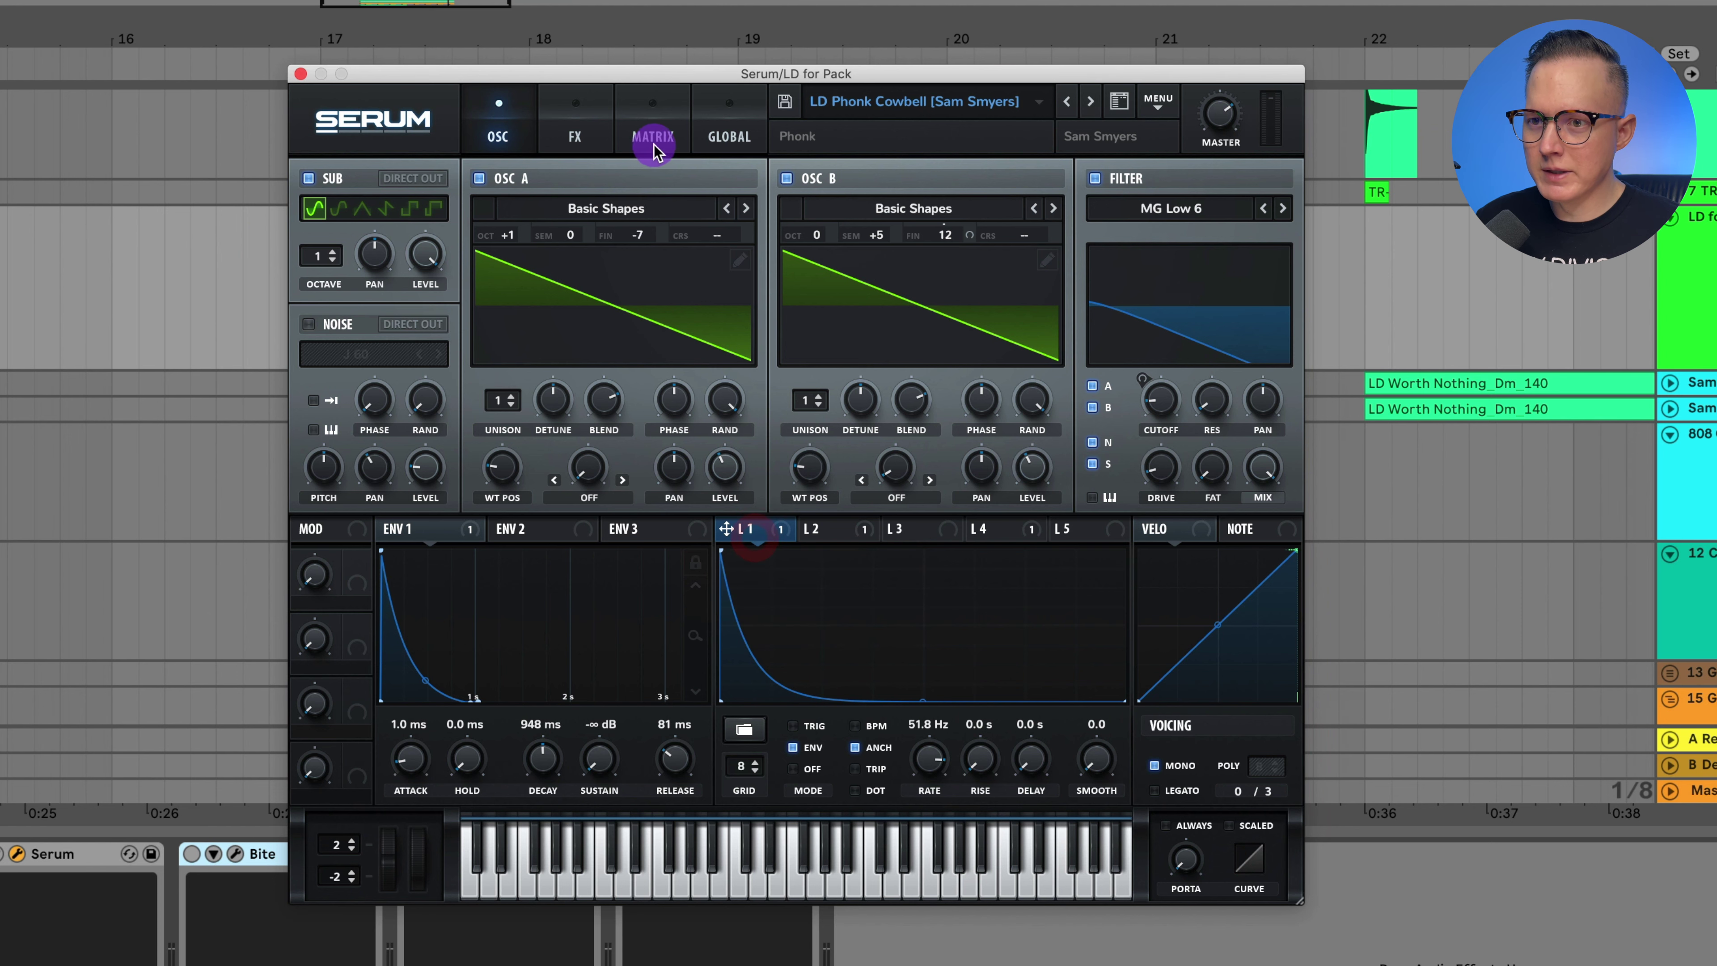
pyautogui.click(653, 139)
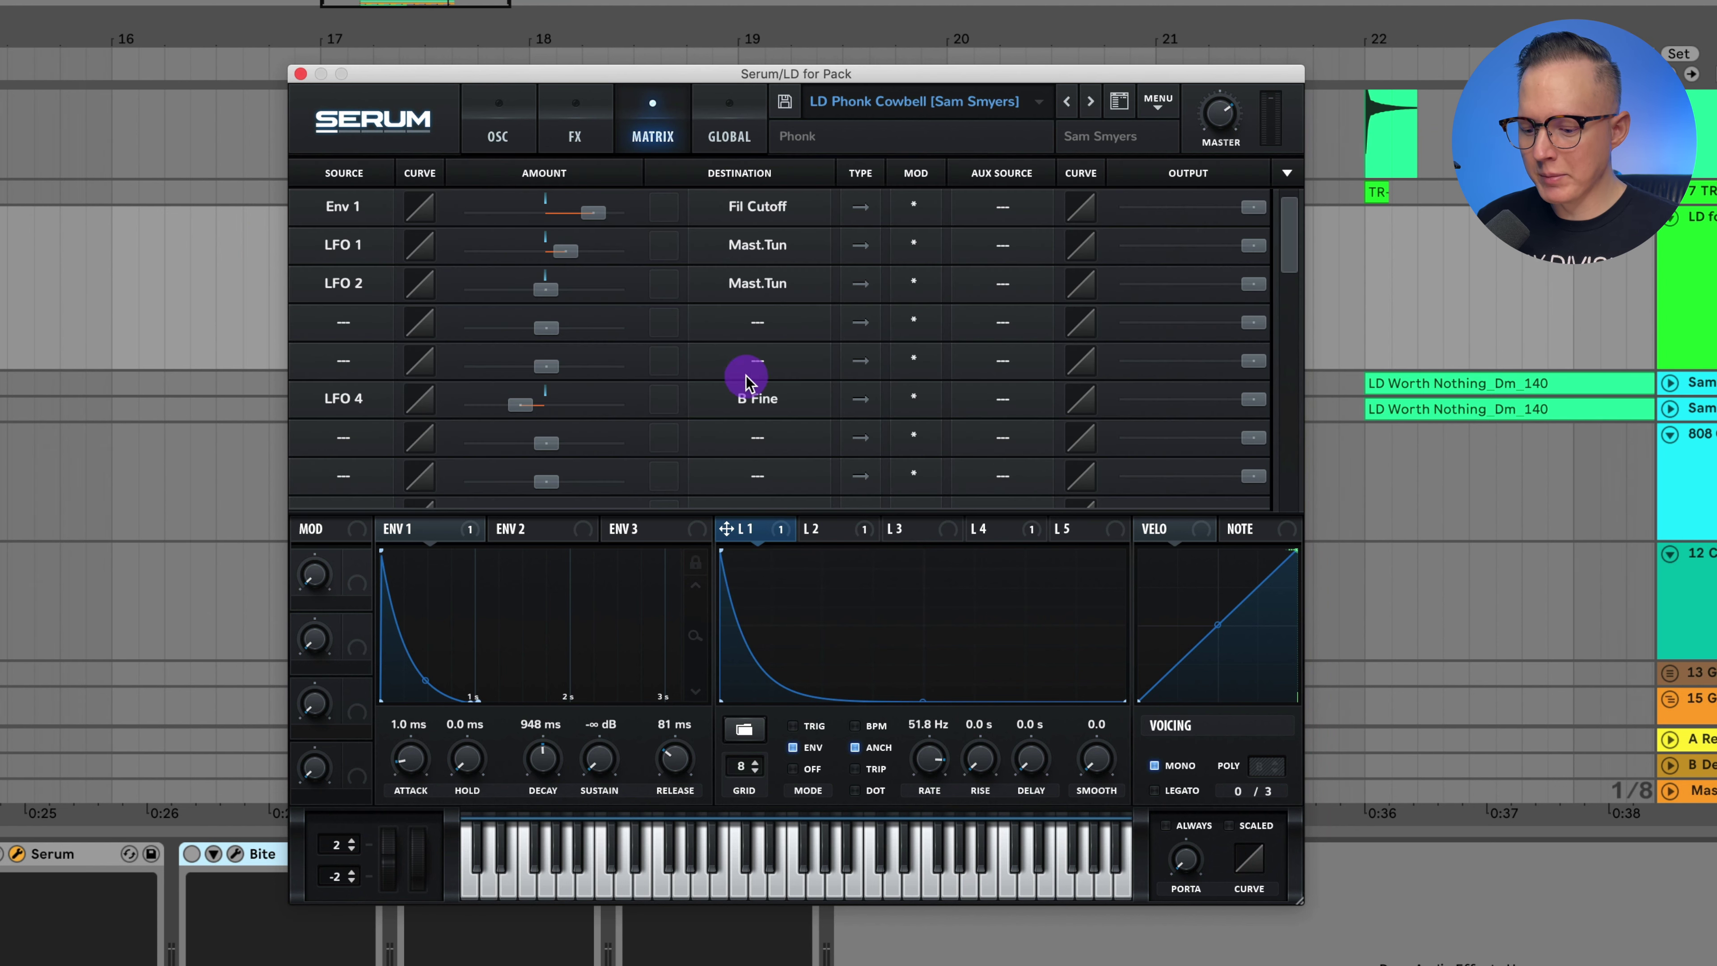
pyautogui.rightClick(754, 540)
pyautogui.click(775, 565)
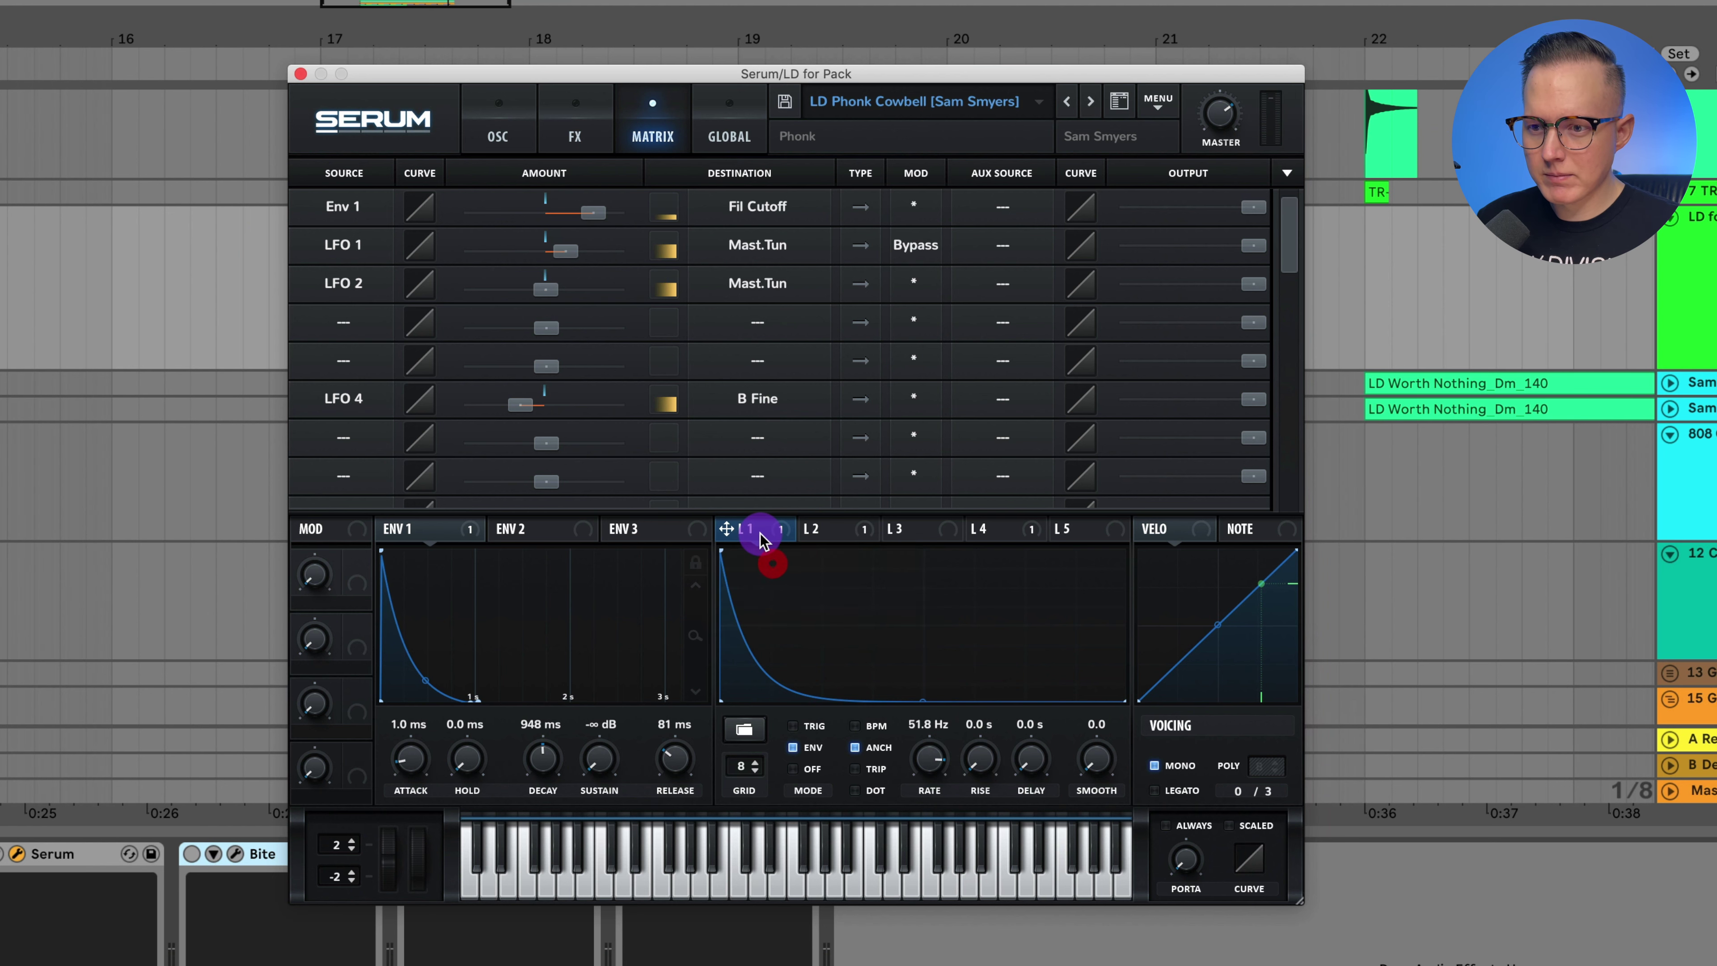
pyautogui.rightClick(760, 540)
pyautogui.click(774, 559)
pyautogui.click(842, 529)
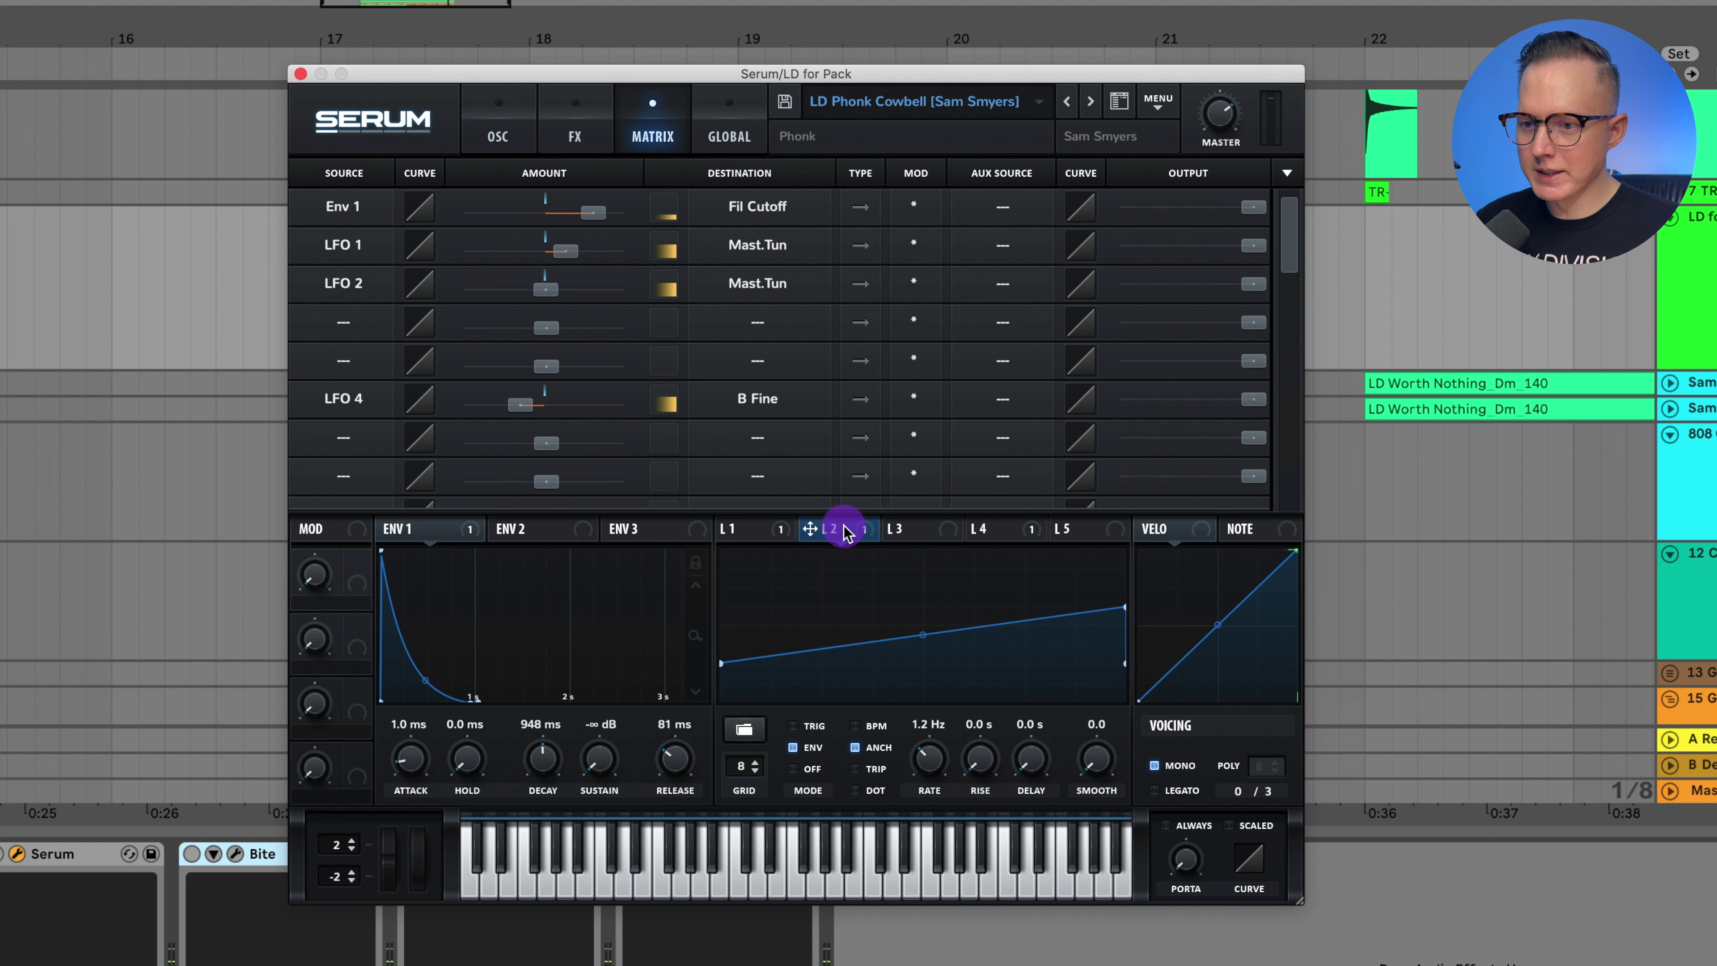
pyautogui.click(989, 529)
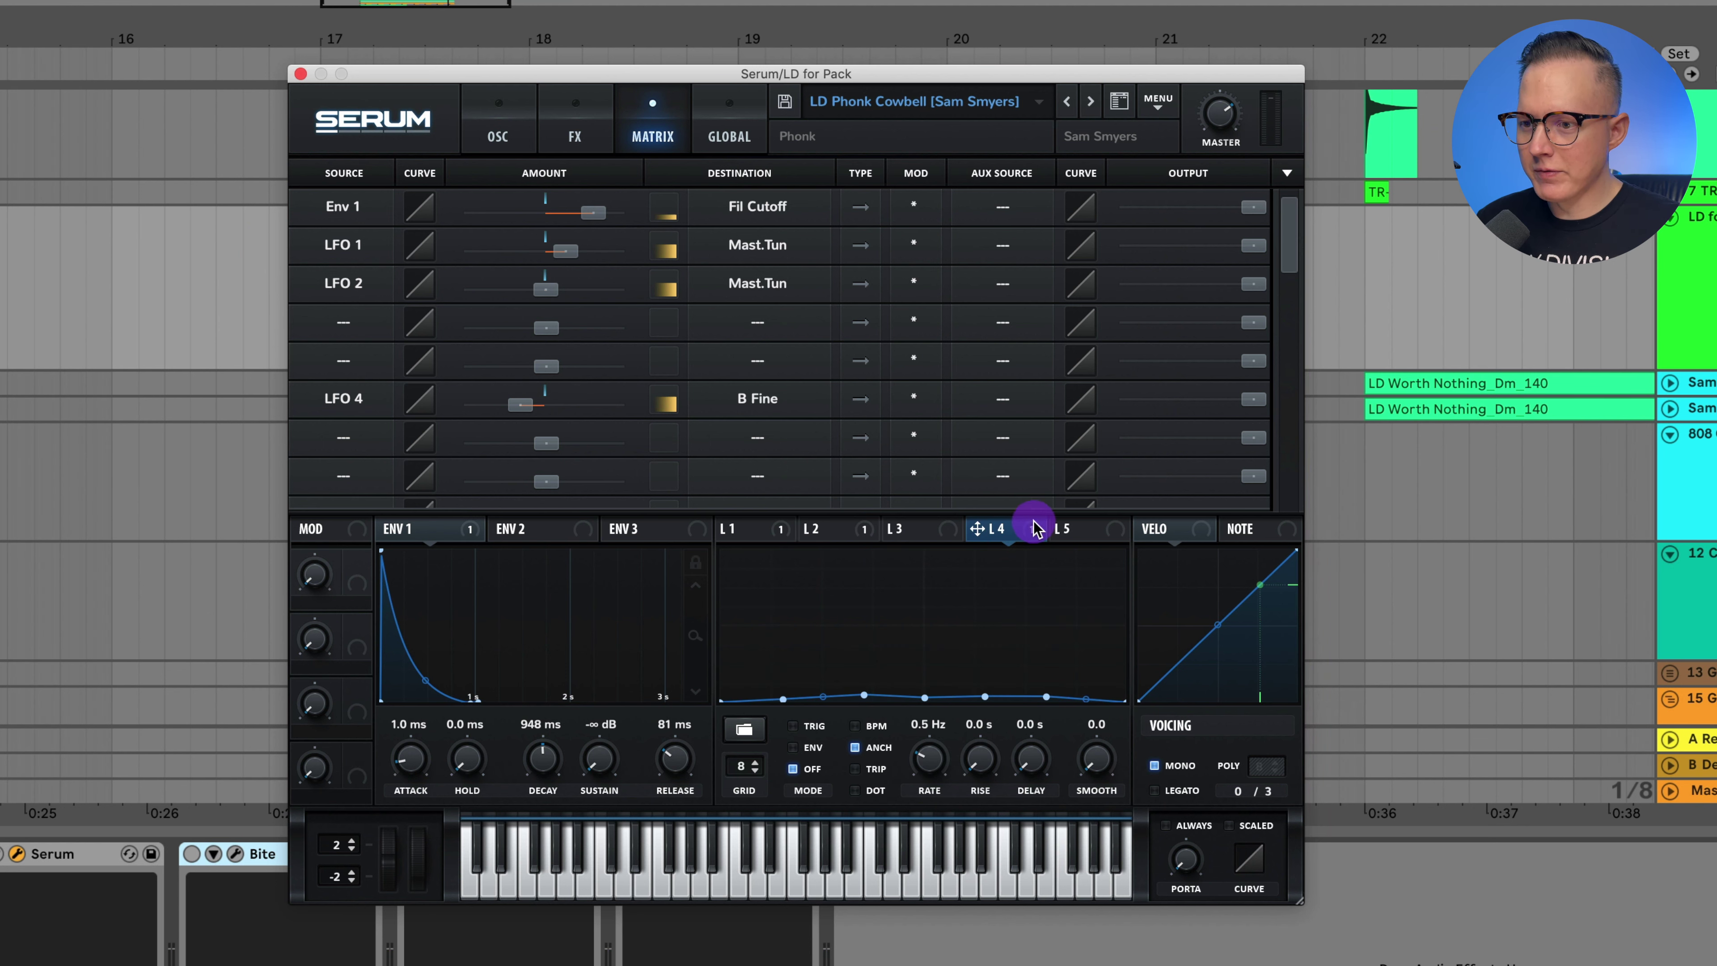
pyautogui.click(895, 529)
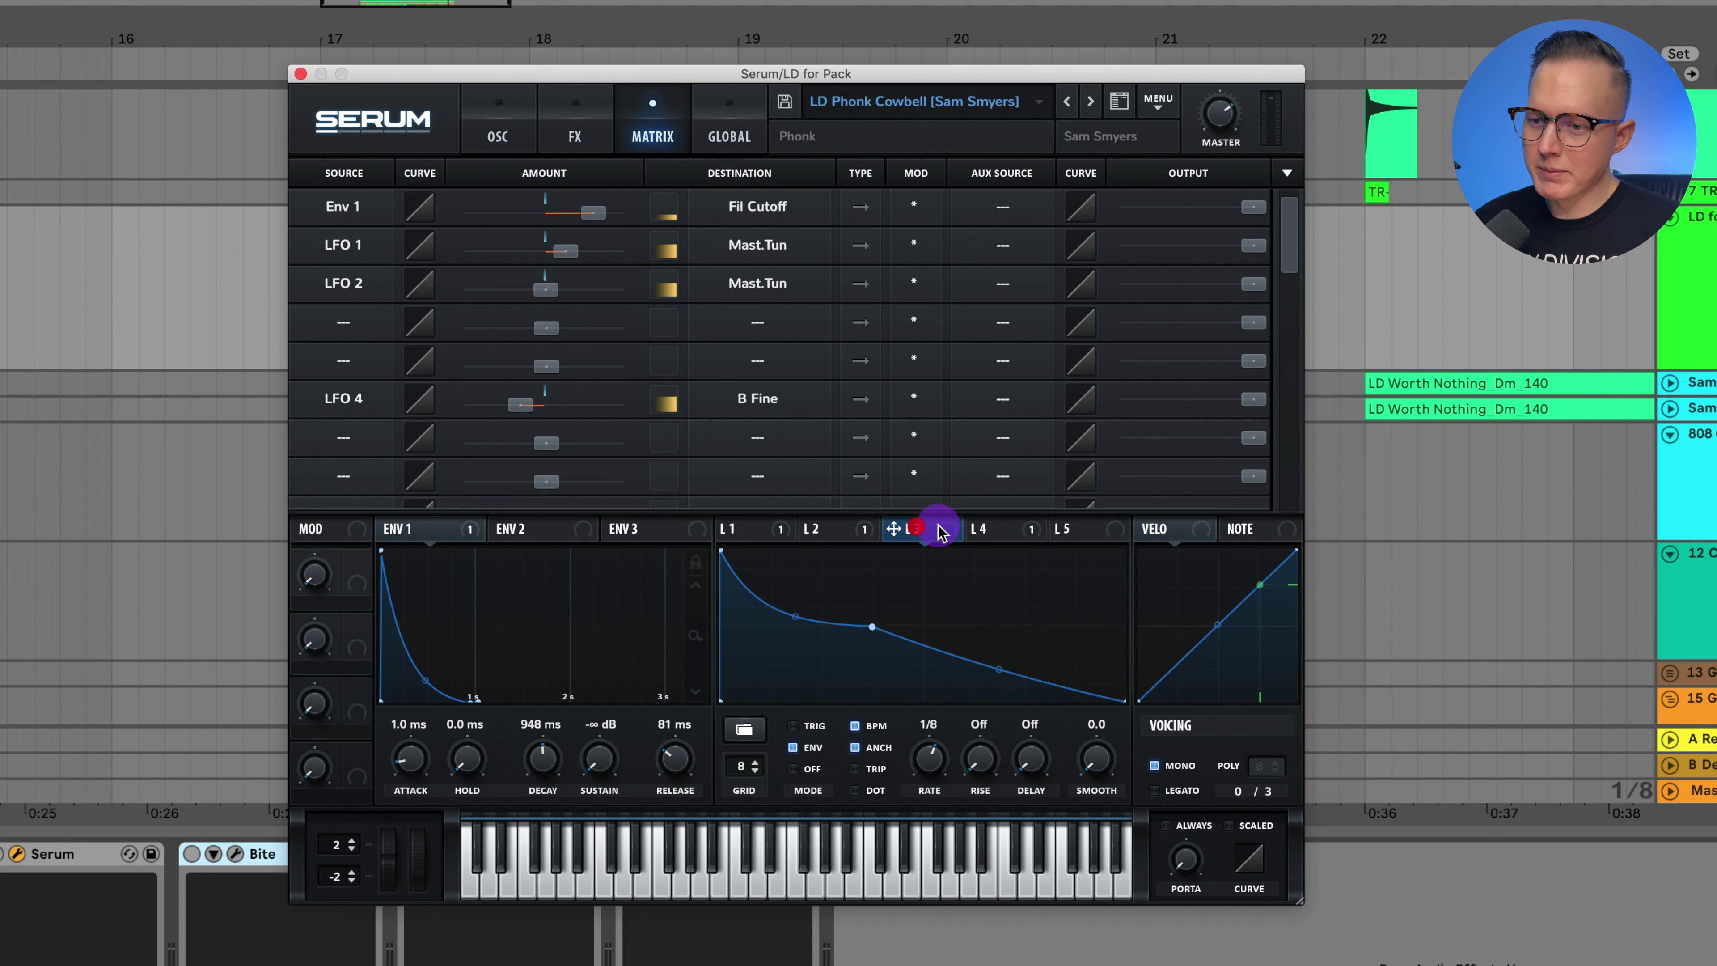
pyautogui.click(992, 529)
pyautogui.click(498, 136)
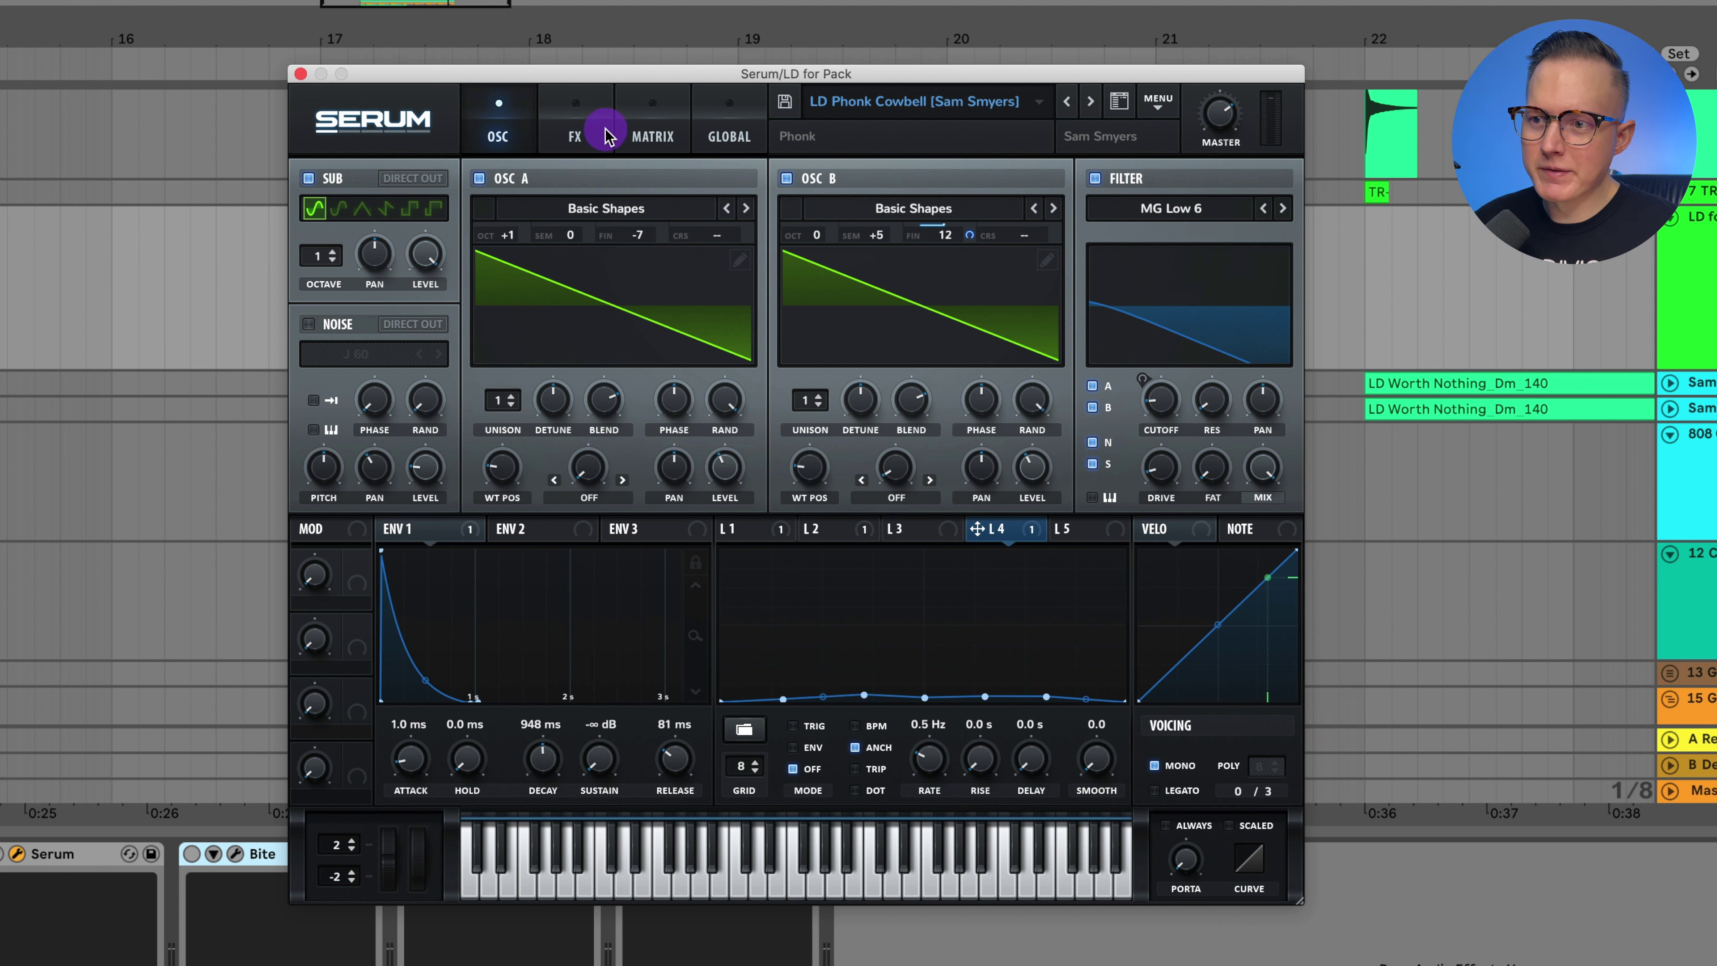
# Step: Review Serum's FX page twice, returning to the oscillator page each time
pyautogui.click(585, 137)
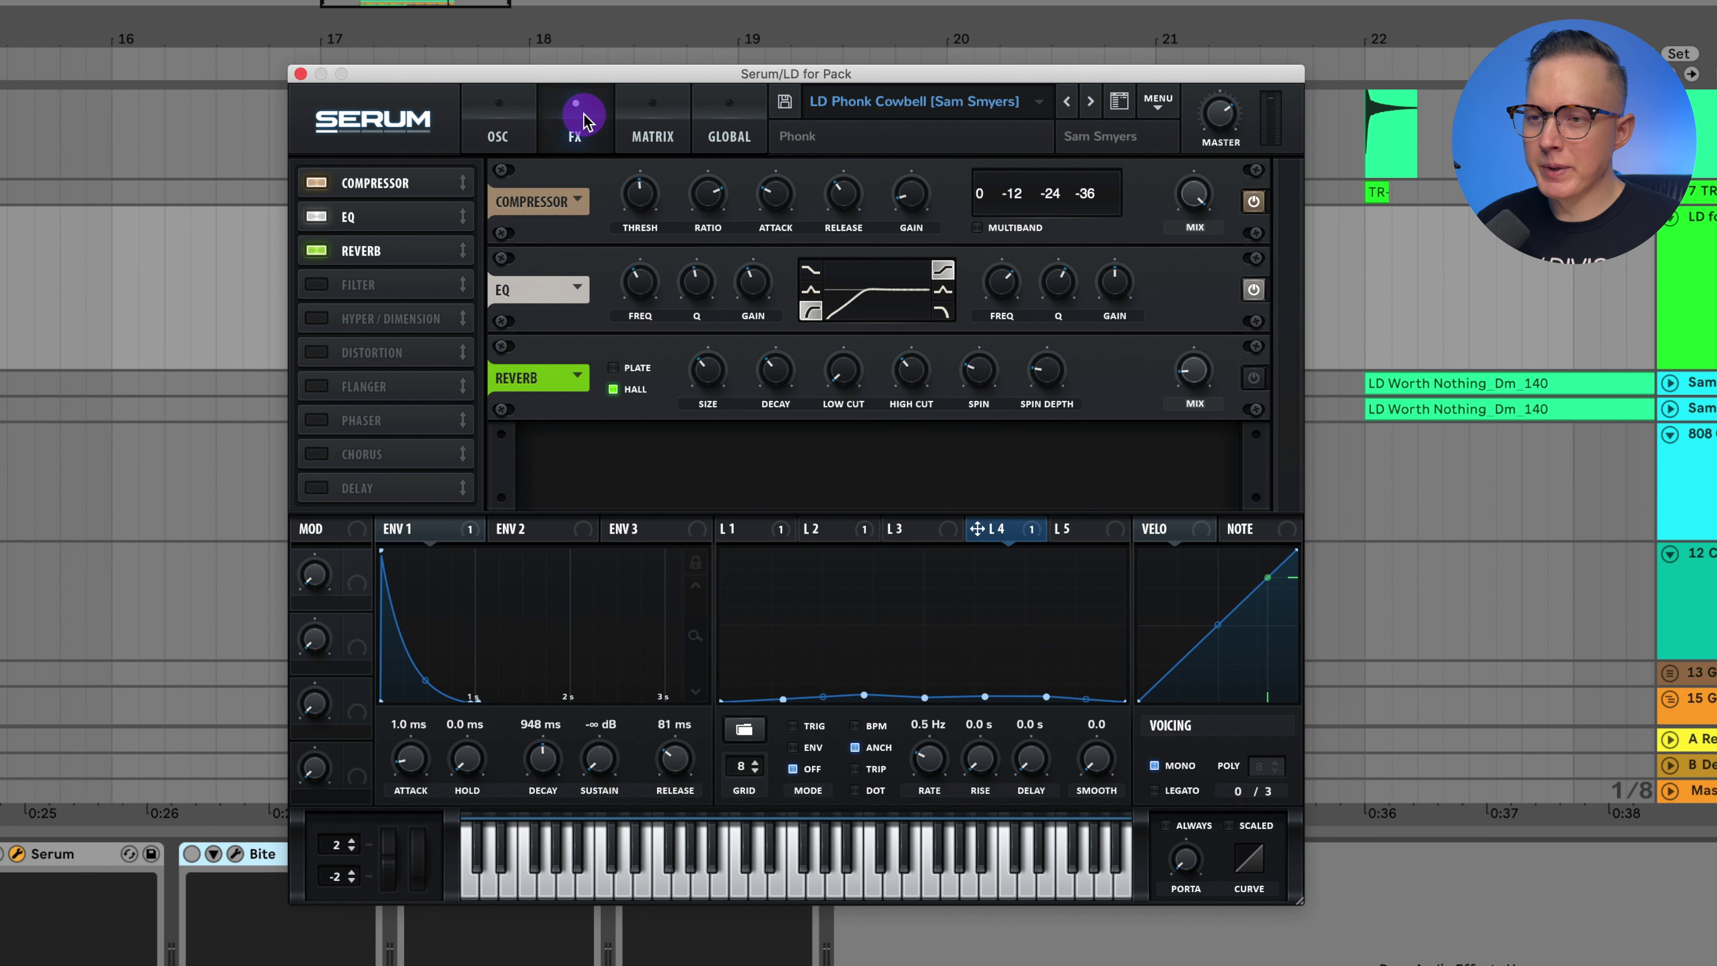
pyautogui.click(500, 129)
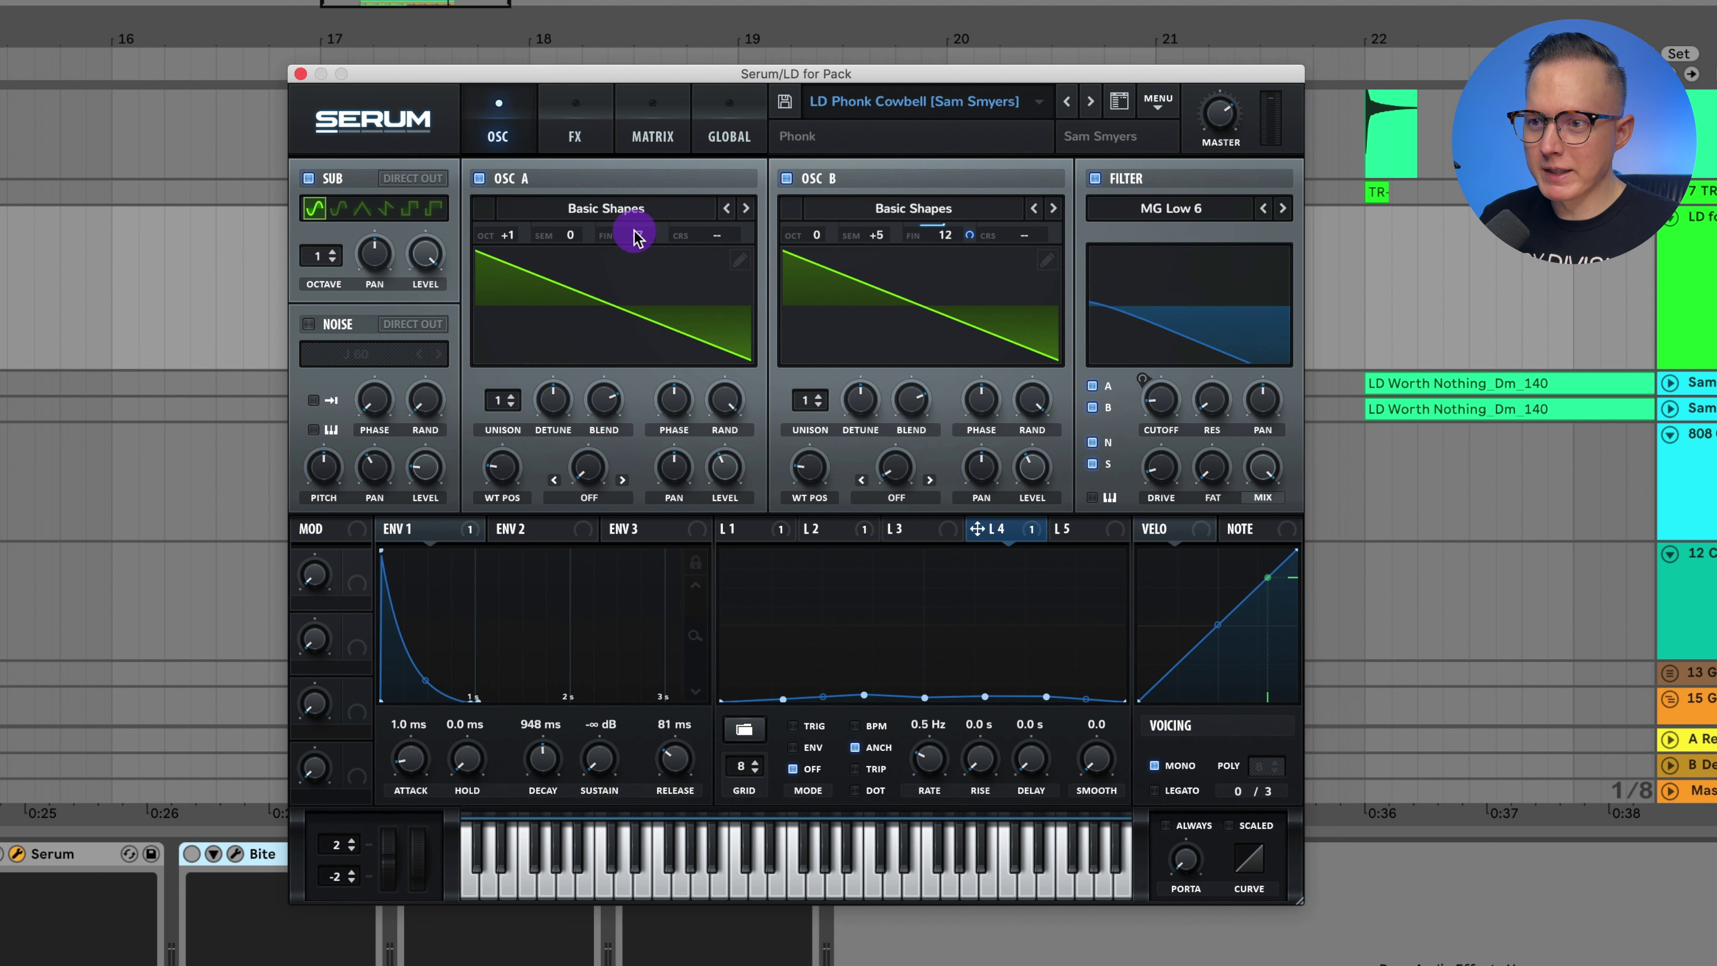
pyautogui.click(602, 136)
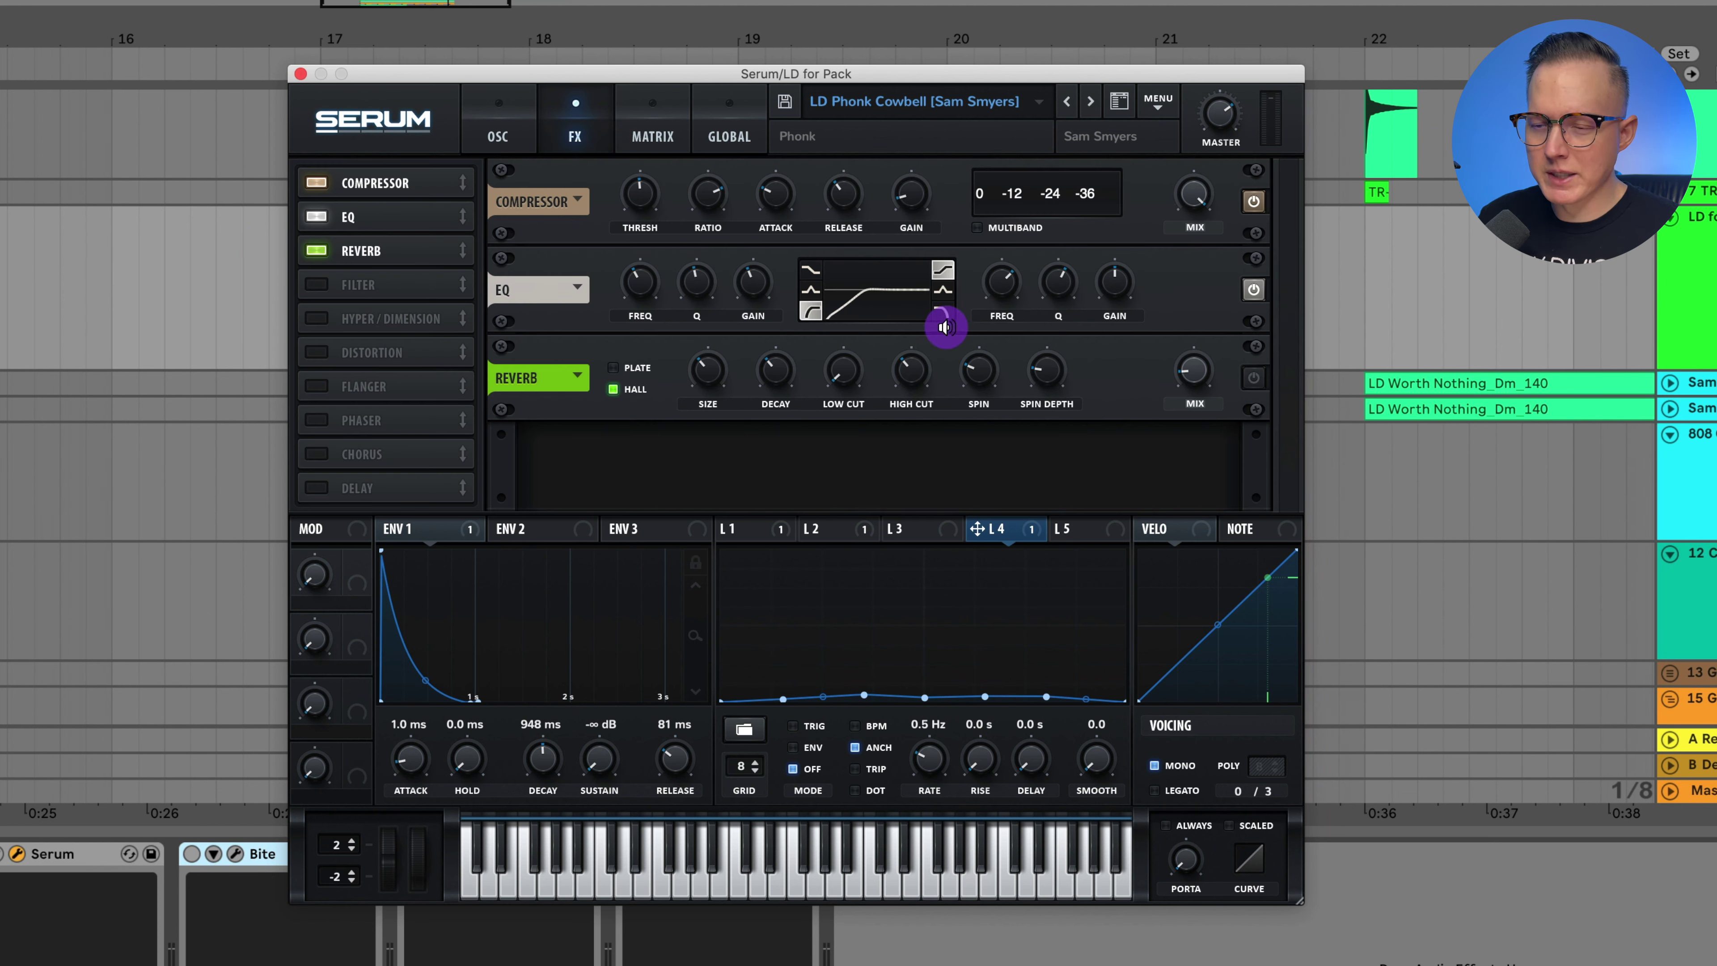
pyautogui.click(517, 132)
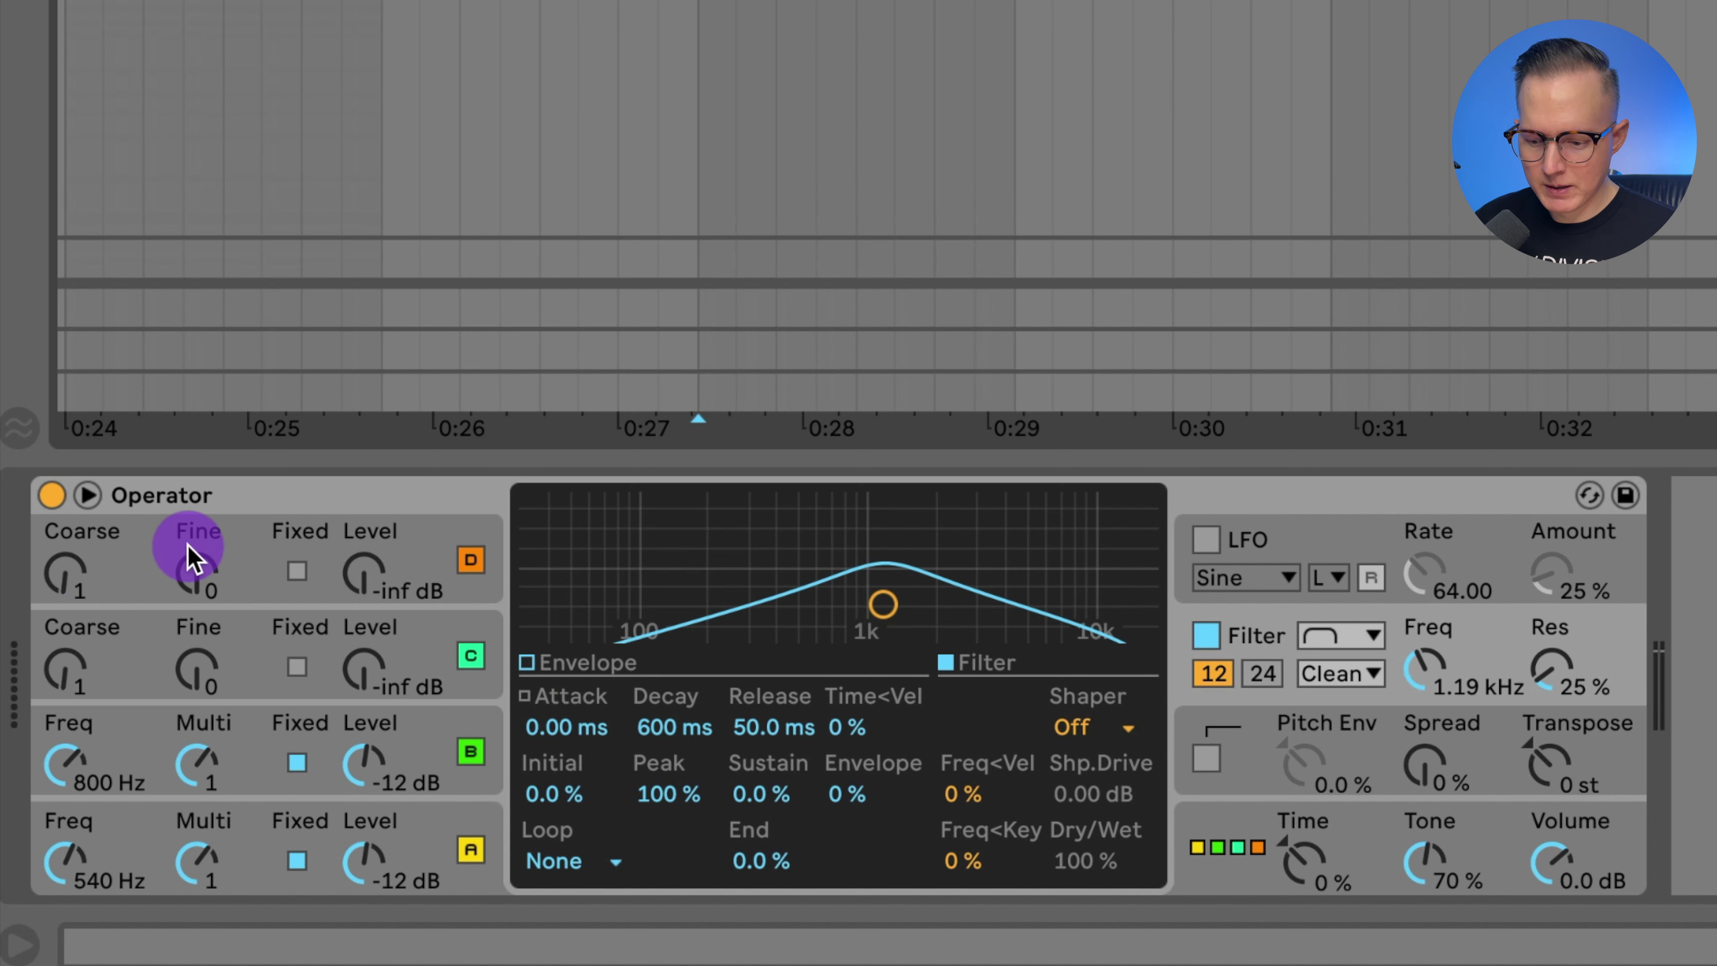
# Step: Turn off Fixed on operators B and A and set operator B's Fine to about 520
pyautogui.click(297, 763)
pyautogui.click(297, 857)
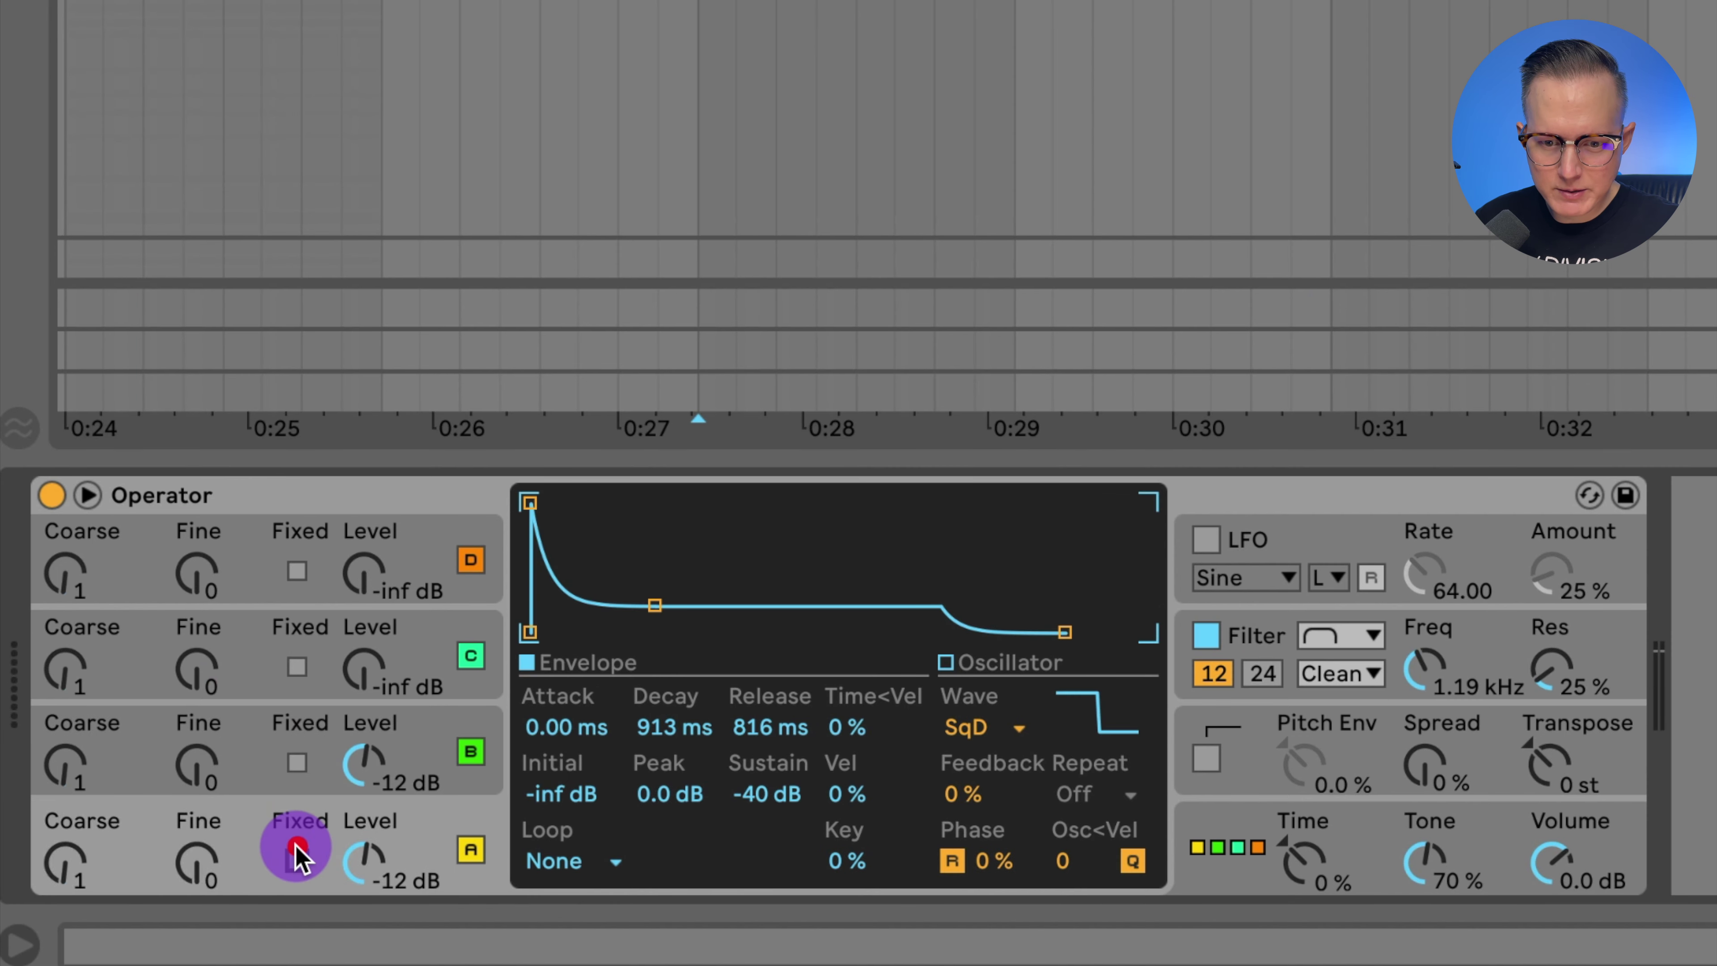
pyautogui.moveTo(198, 765); pyautogui.dragTo(197, 710)
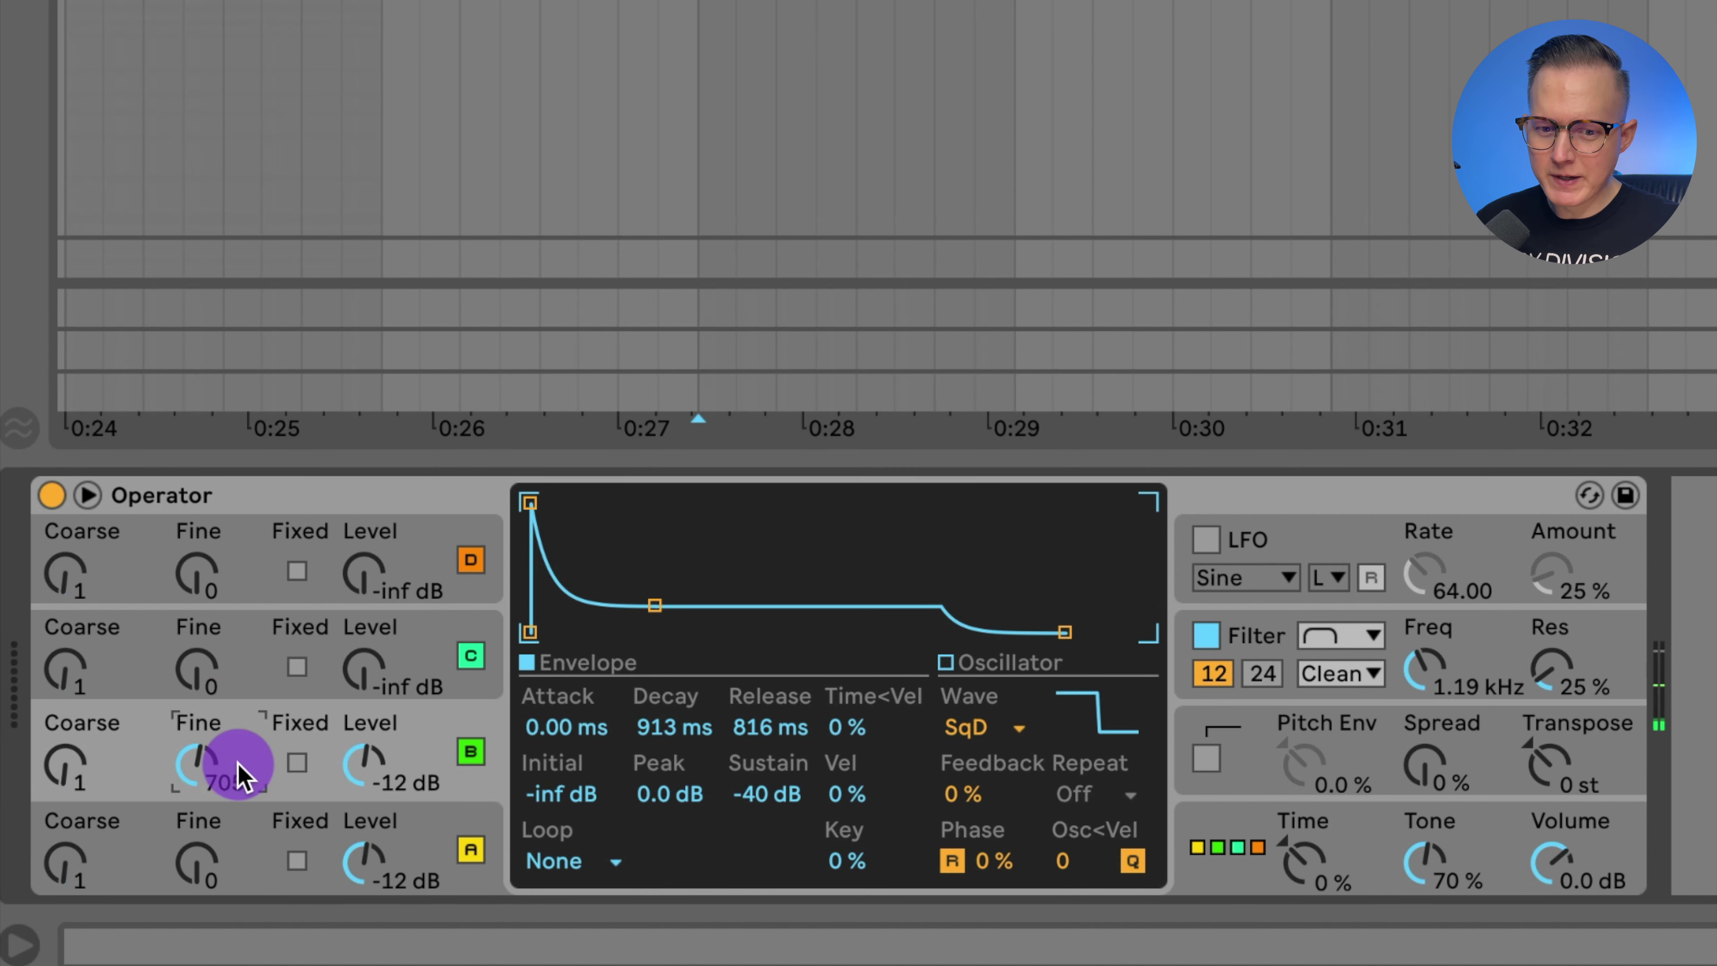
pyautogui.click(217, 785)
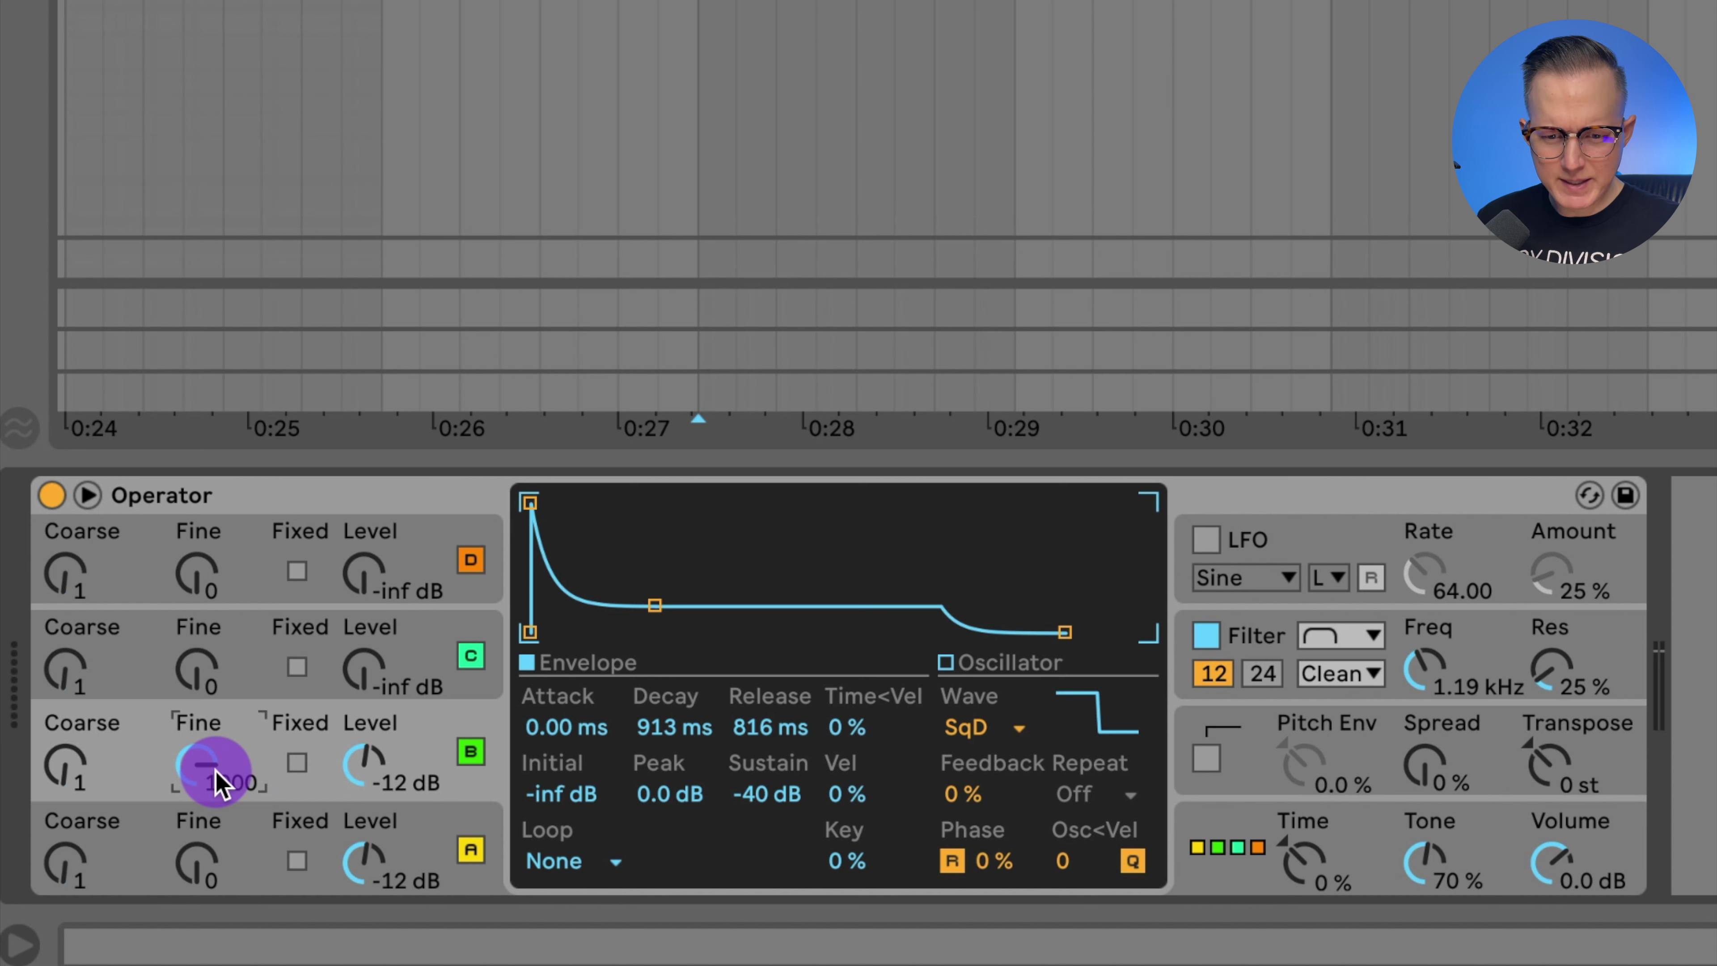
pyautogui.moveTo(217, 785); pyautogui.dragTo(217, 791)
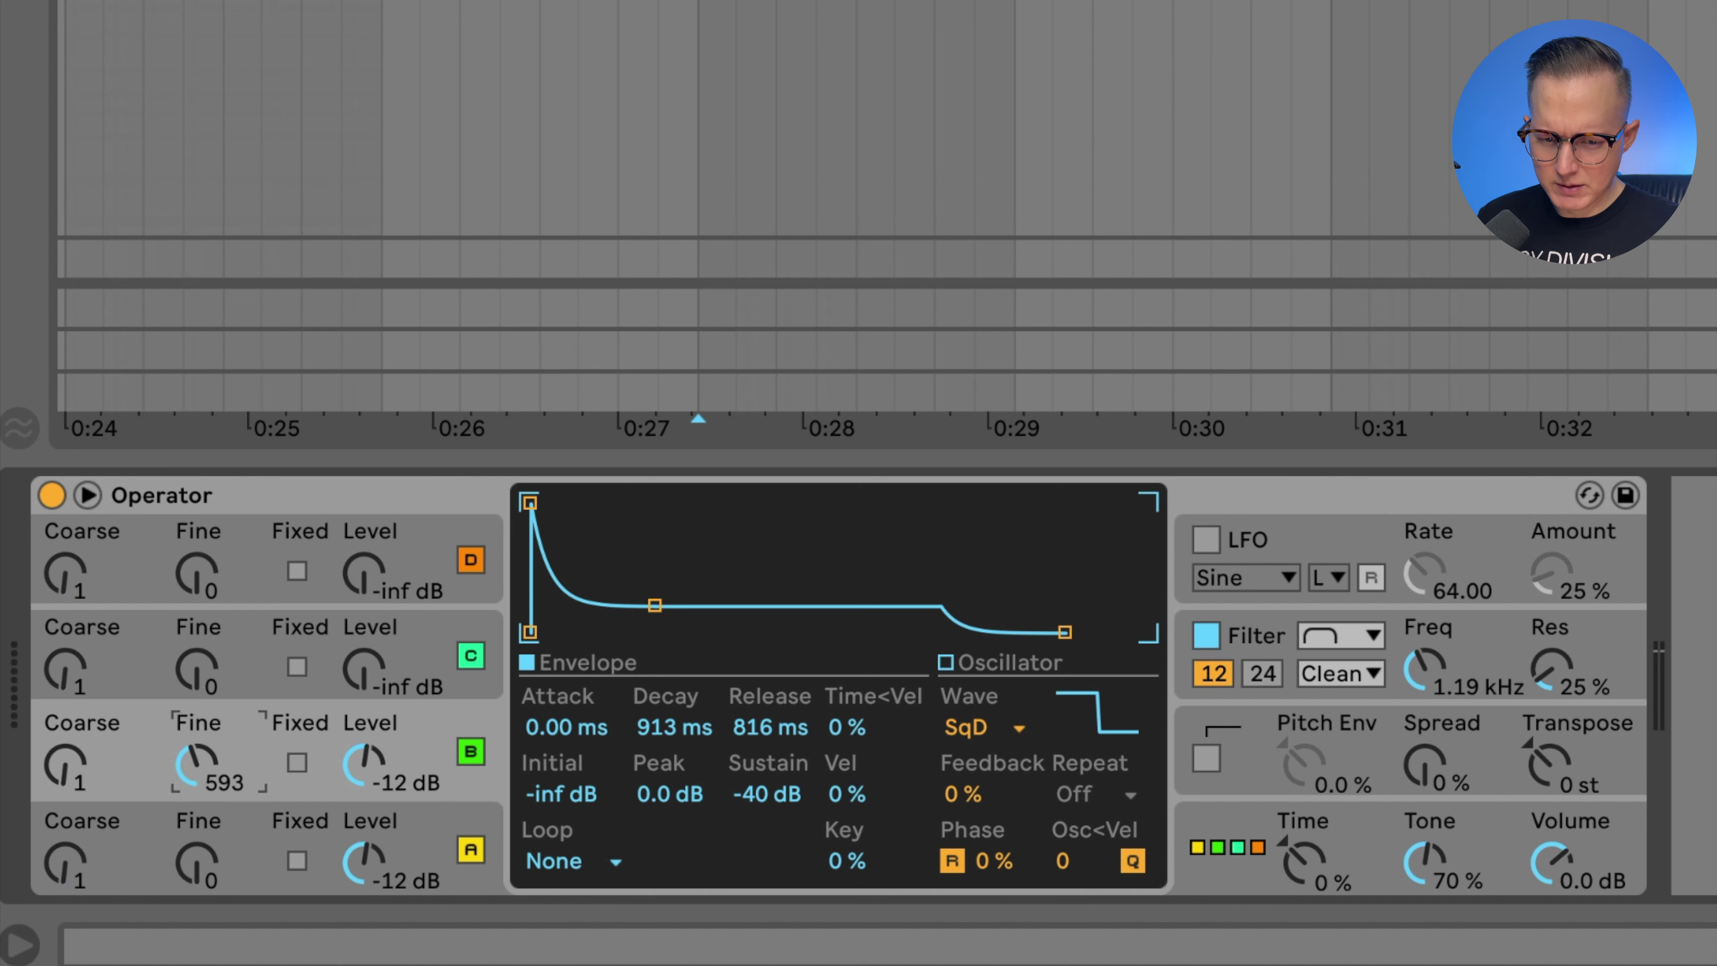
pyautogui.moveTo(197, 764); pyautogui.dragTo(198, 774)
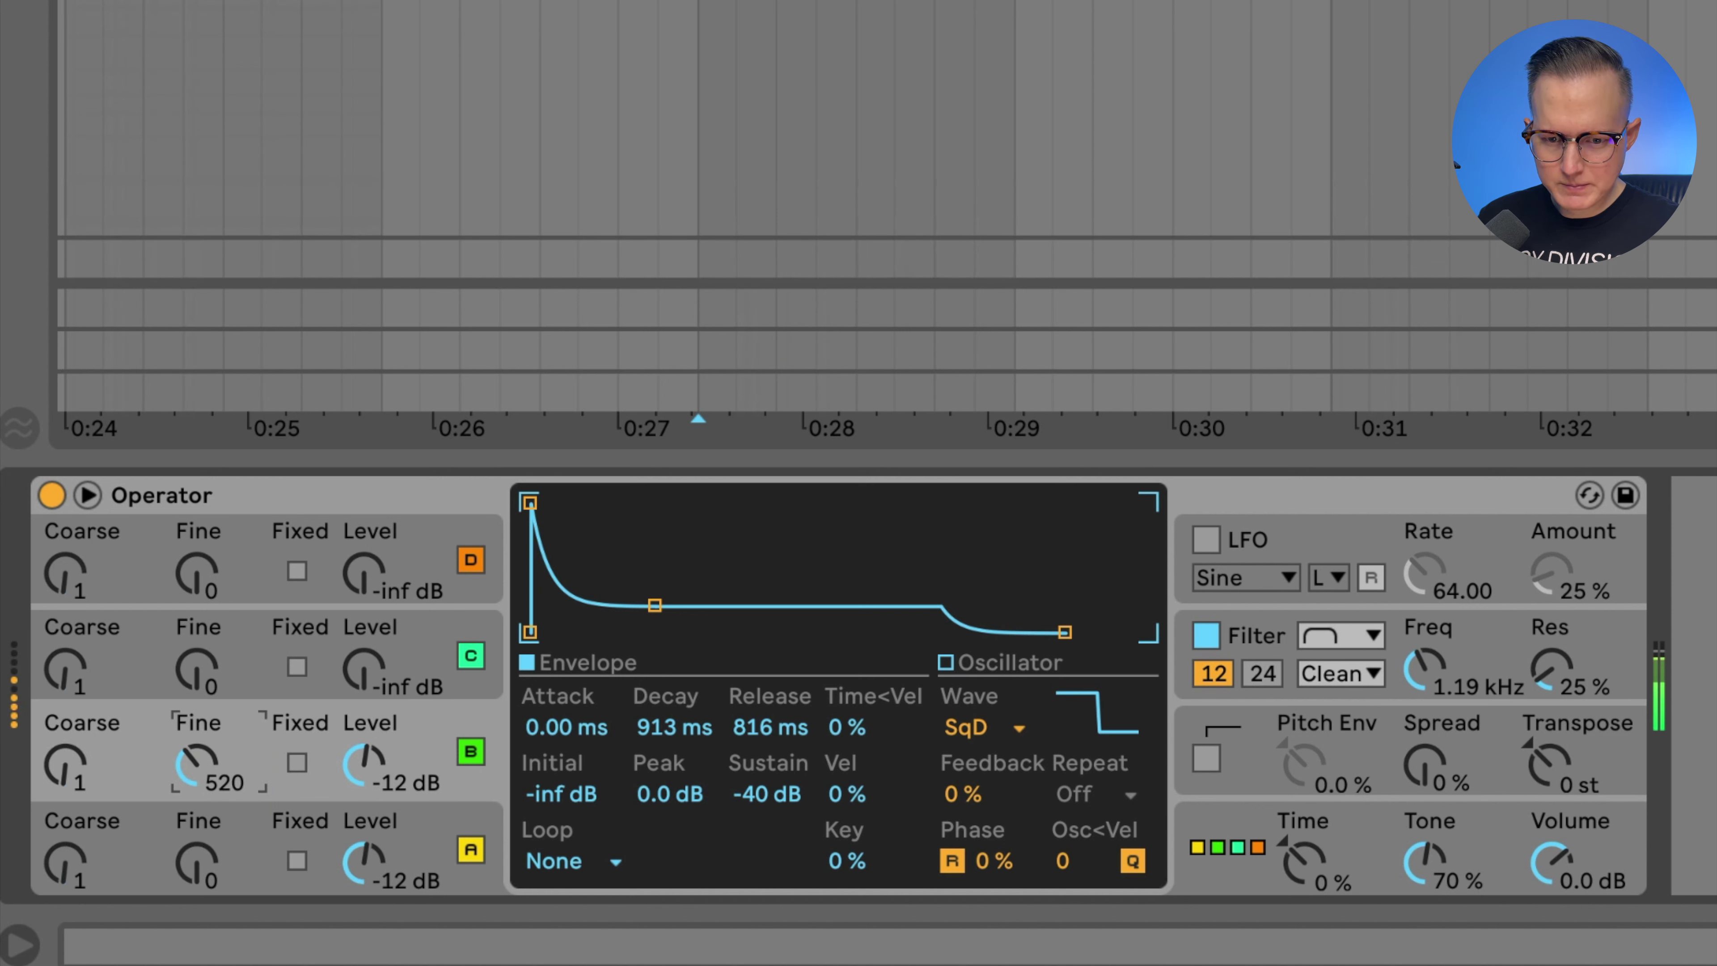
pyautogui.click(205, 768)
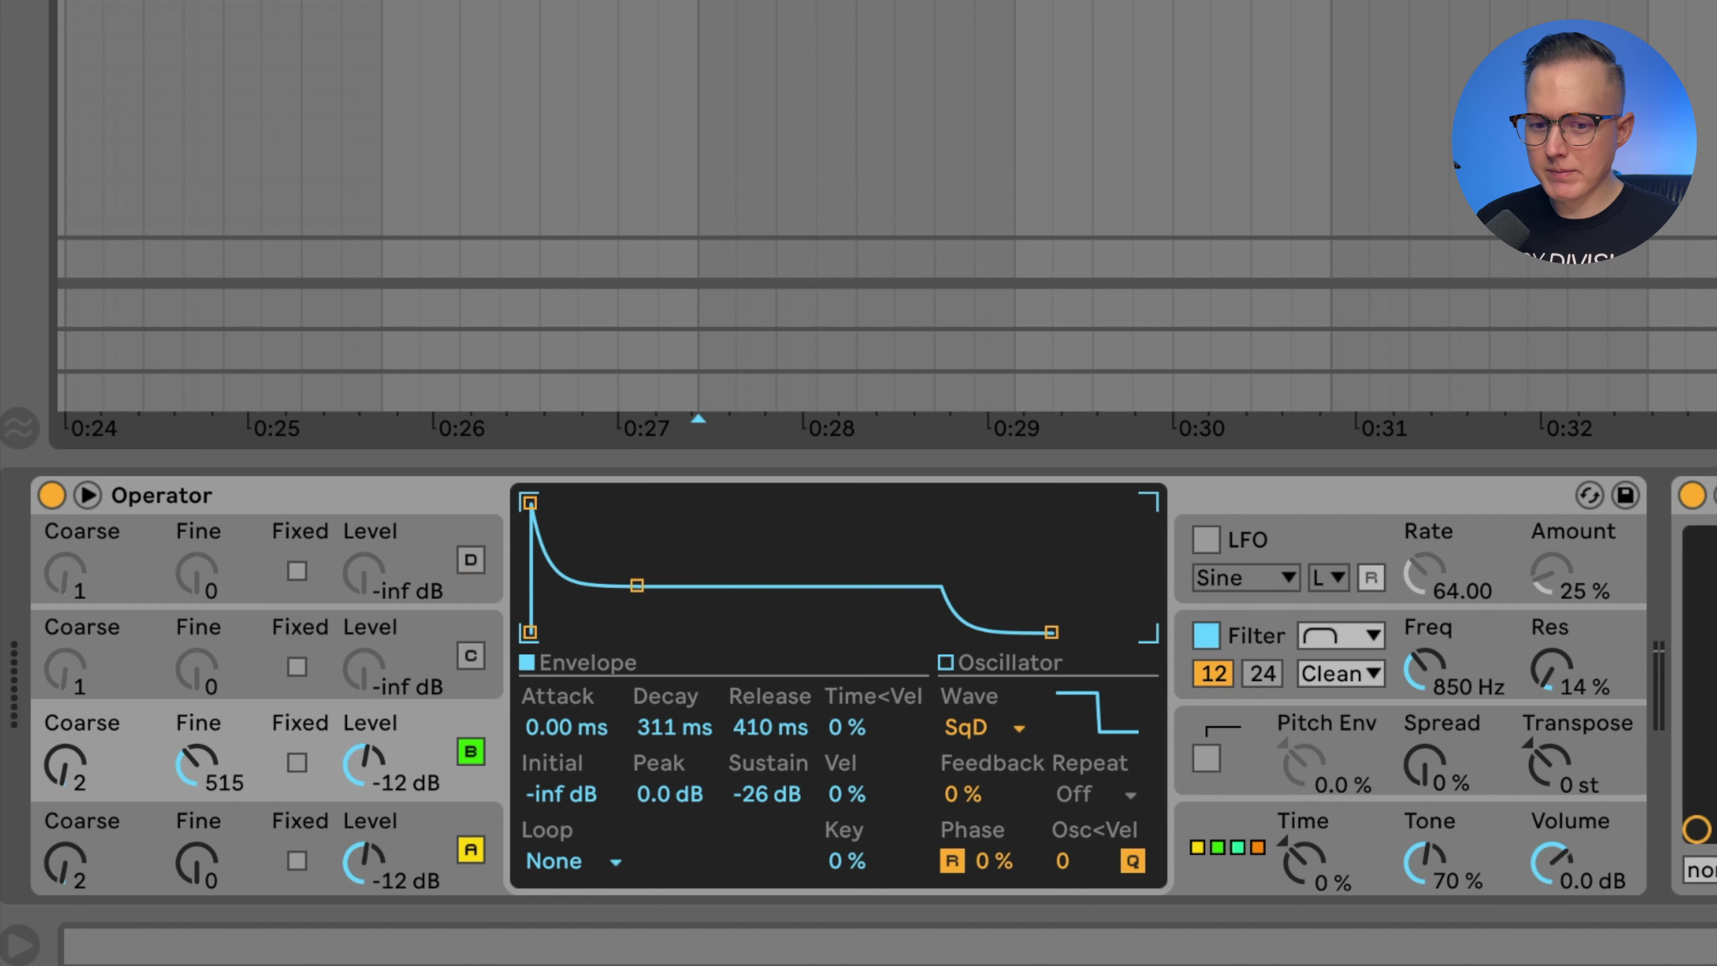
pyautogui.click(383, 178)
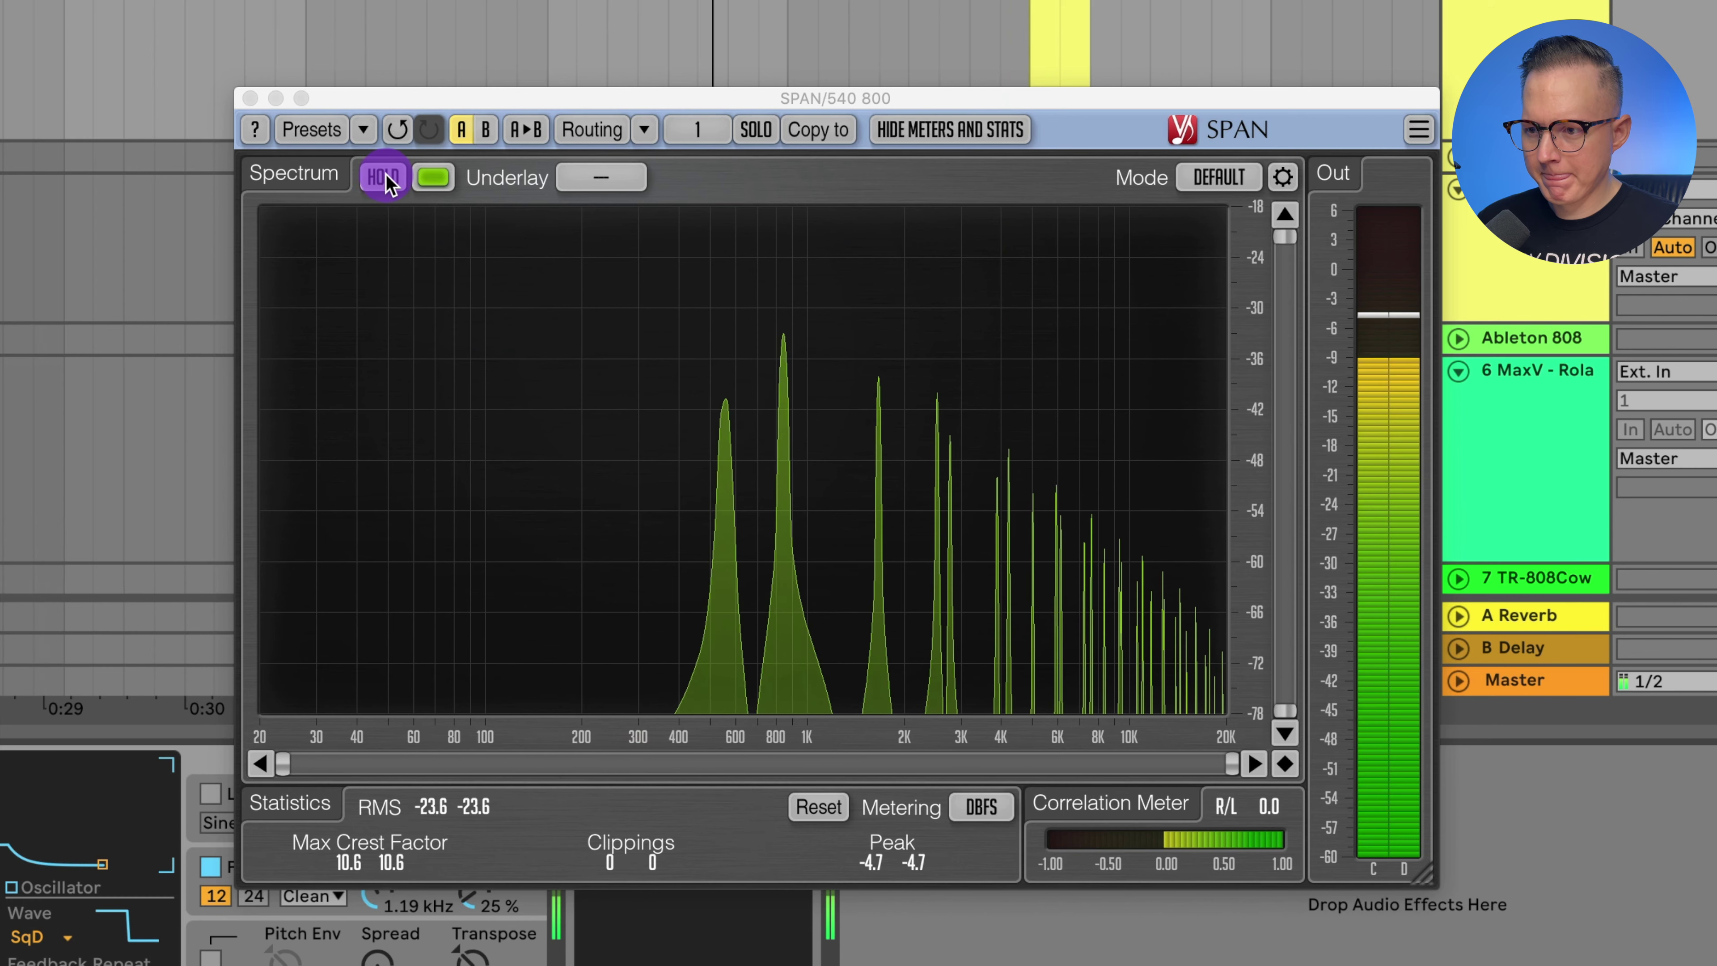
pyautogui.moveTo(690, 372); pyautogui.dragTo(785, 335)
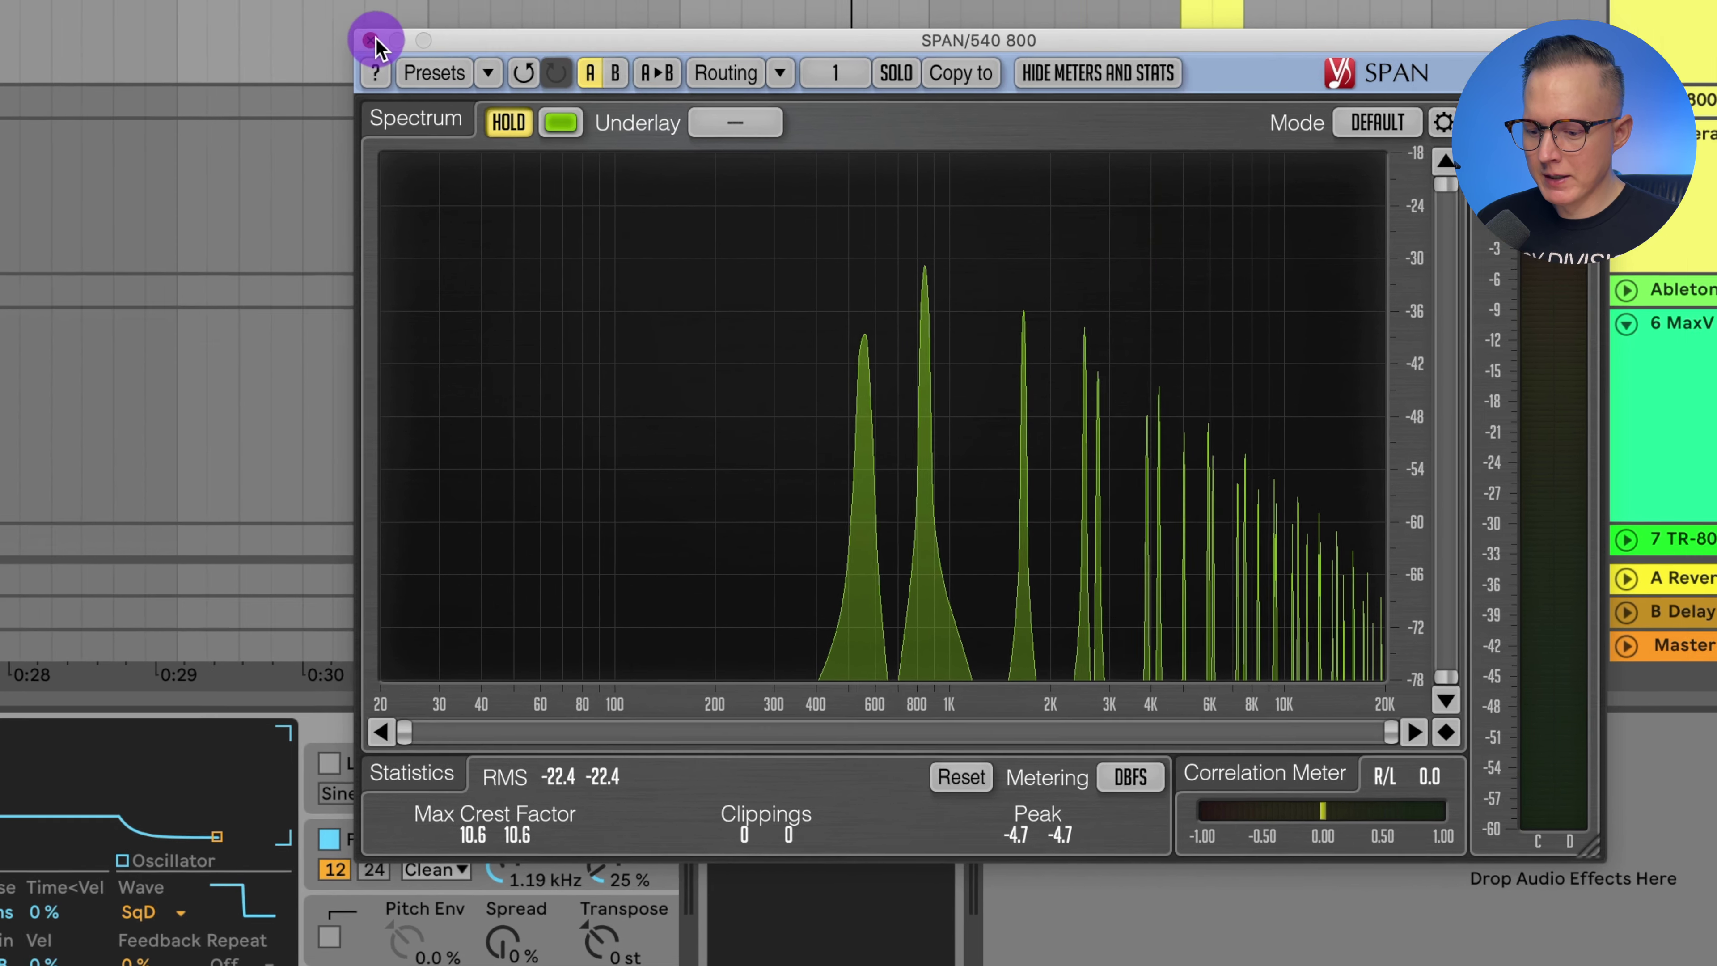
pyautogui.click(250, 98)
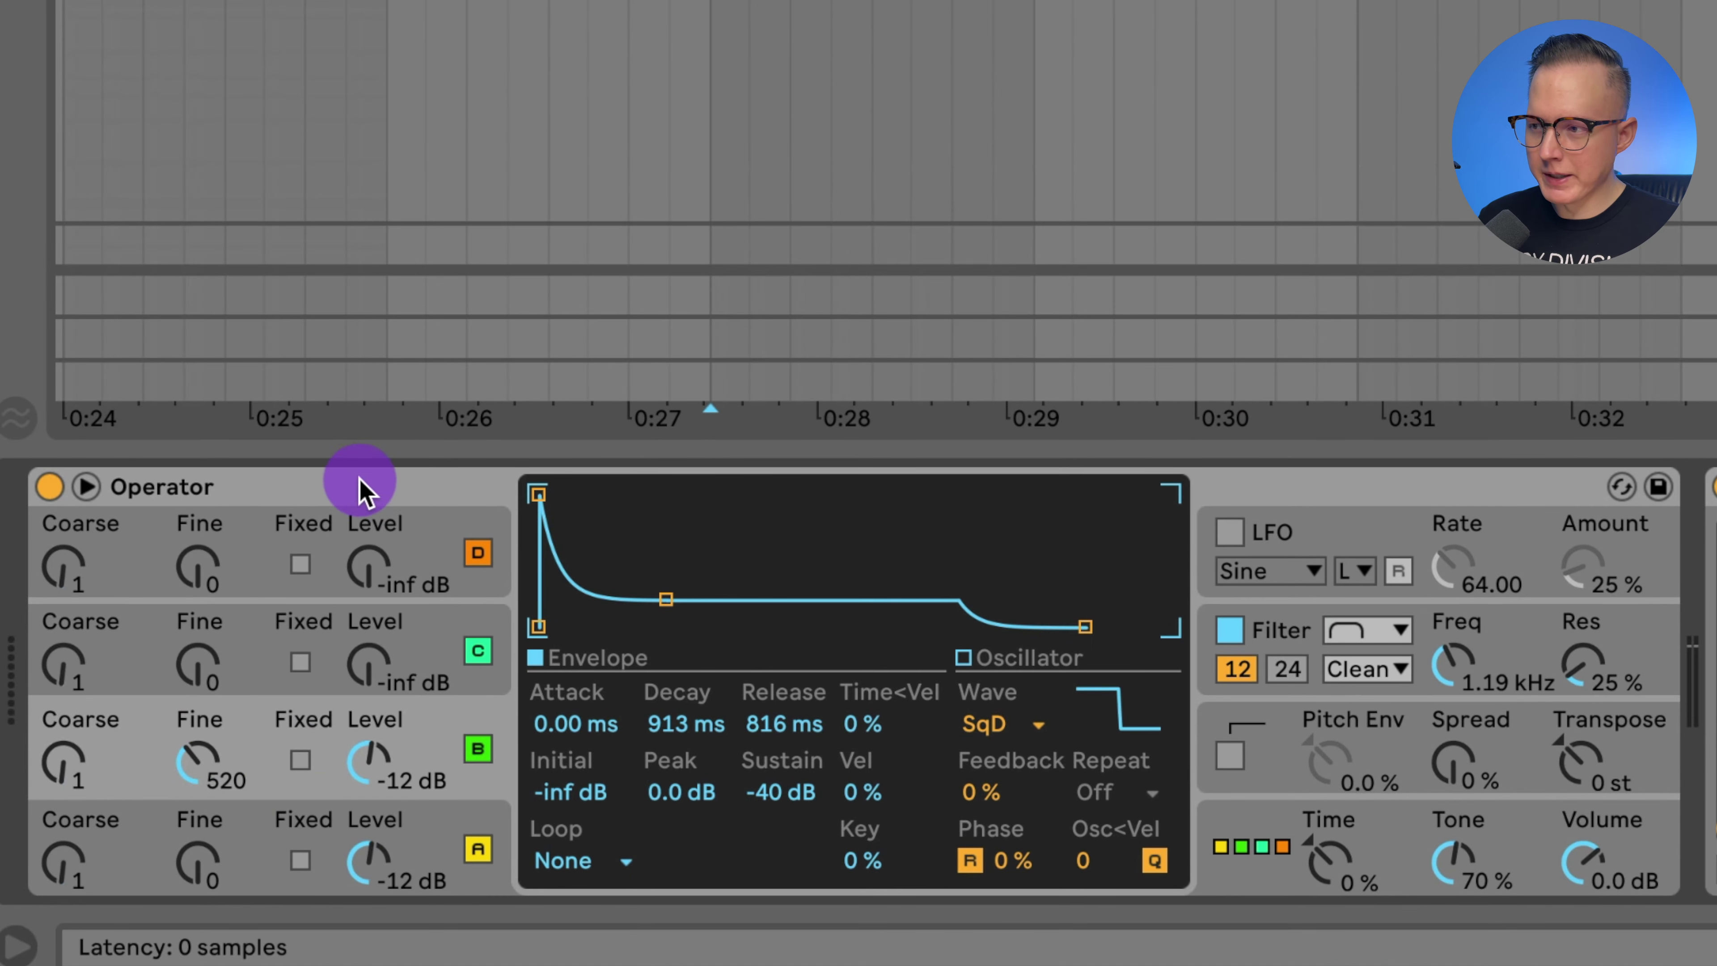
# Step: Raise Operator's filter cutoff to about 1.62 kHz, then check operators A and B
pyautogui.click(1293, 632)
pyautogui.moveTo(913, 605)
pyautogui.mouseDown()
pyautogui.moveTo(943, 591)
pyautogui.moveTo(851, 591)
pyautogui.moveTo(916, 598)
pyautogui.mouseUp()
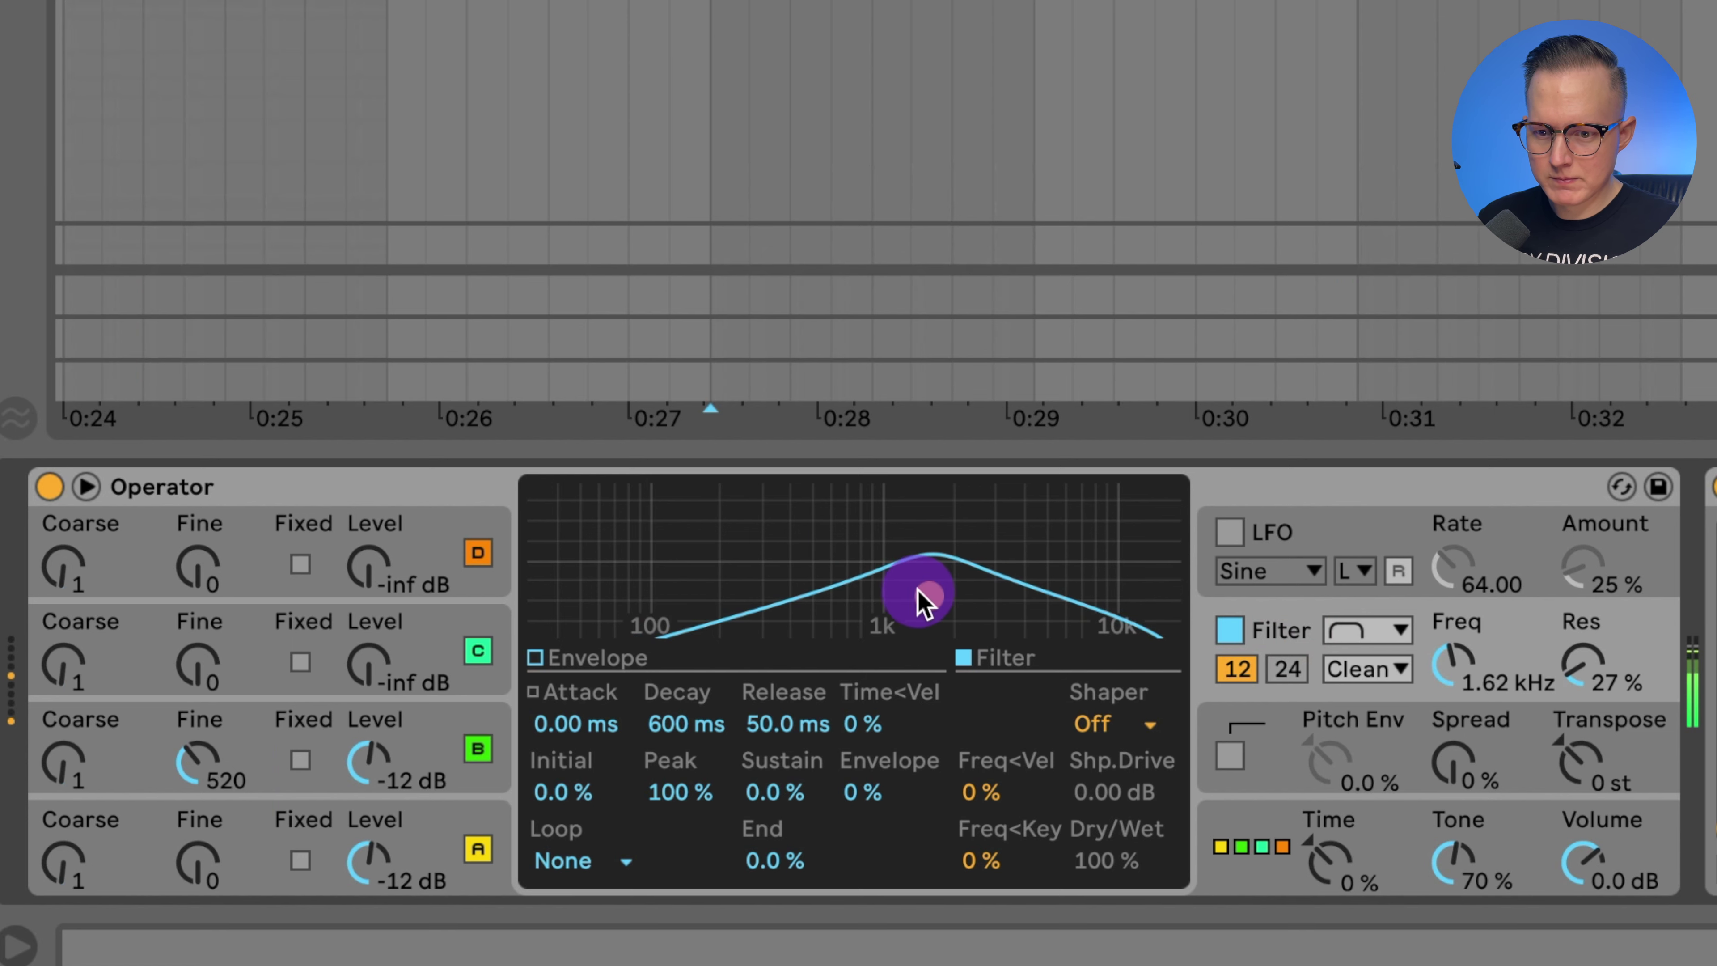
pyautogui.click(310, 718)
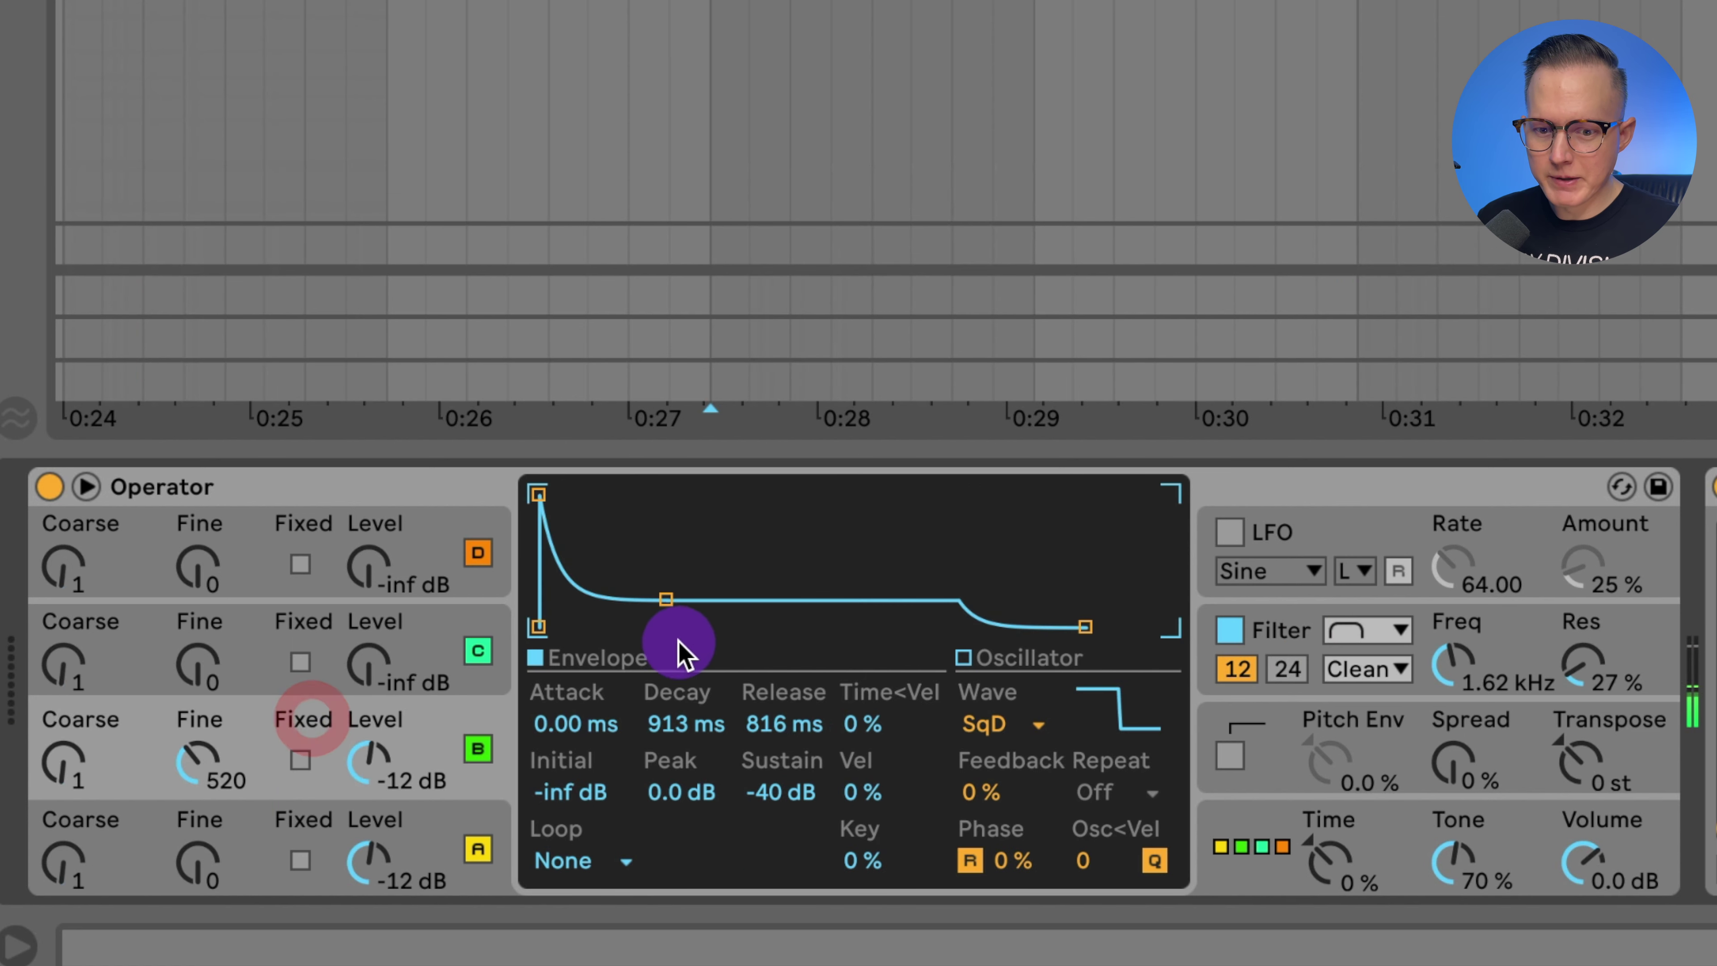
pyautogui.click(325, 814)
pyautogui.click(326, 710)
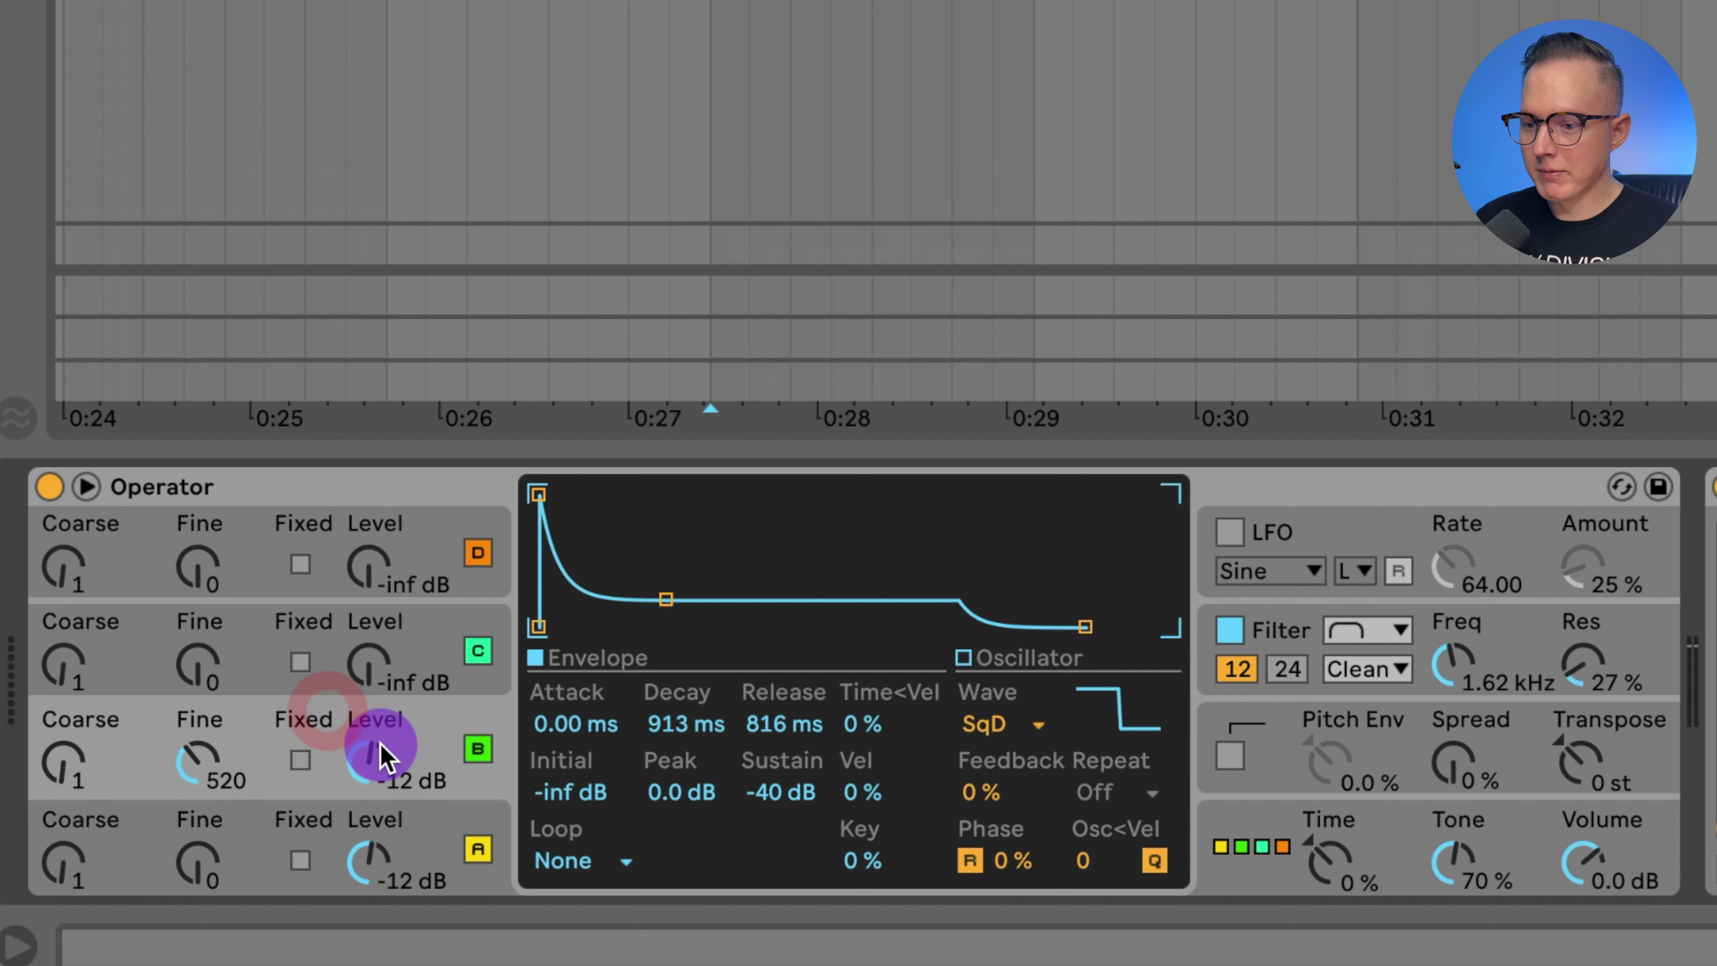